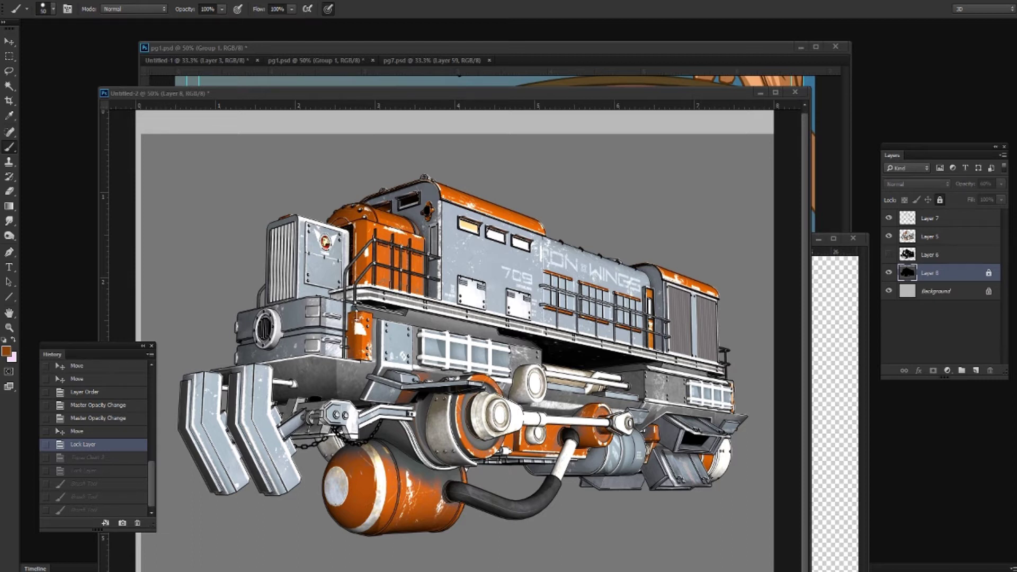
Compare the pg1 and pg7 comic pages, ending with the pg7 warriors page in front.
left_click(412, 59)
left_click(352, 61)
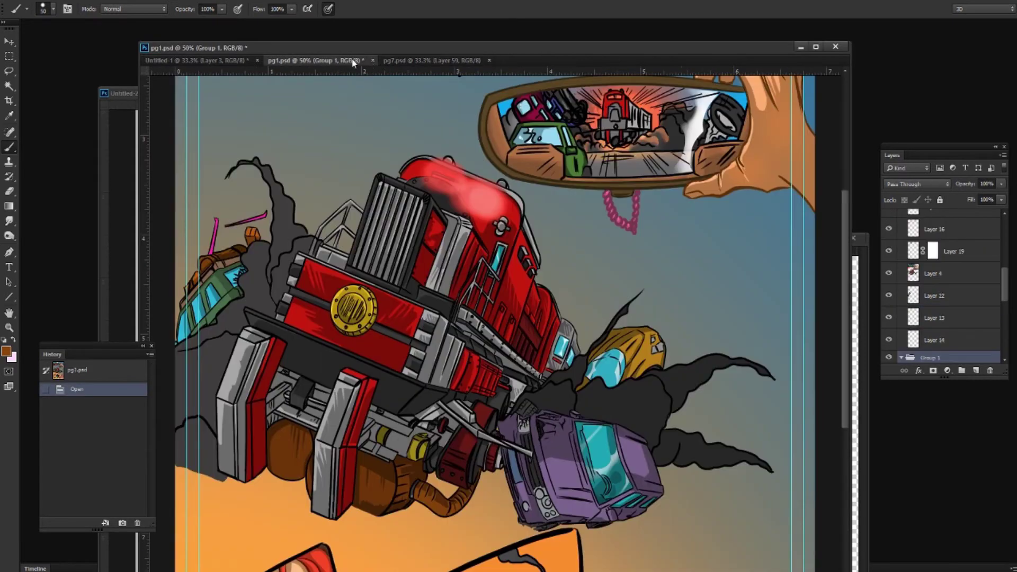
left_click(404, 59)
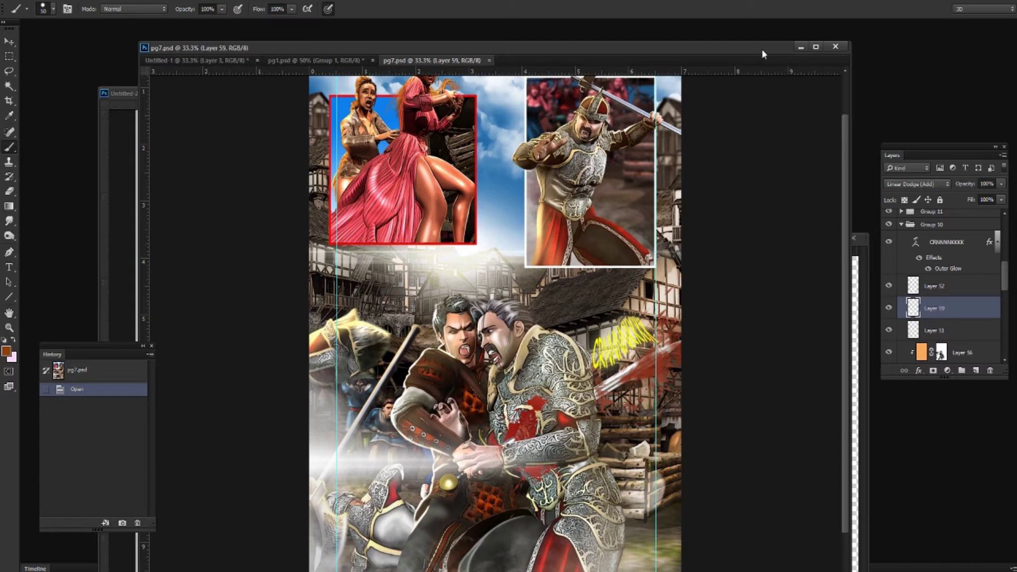
left_click_drag(762, 49, 742, 44)
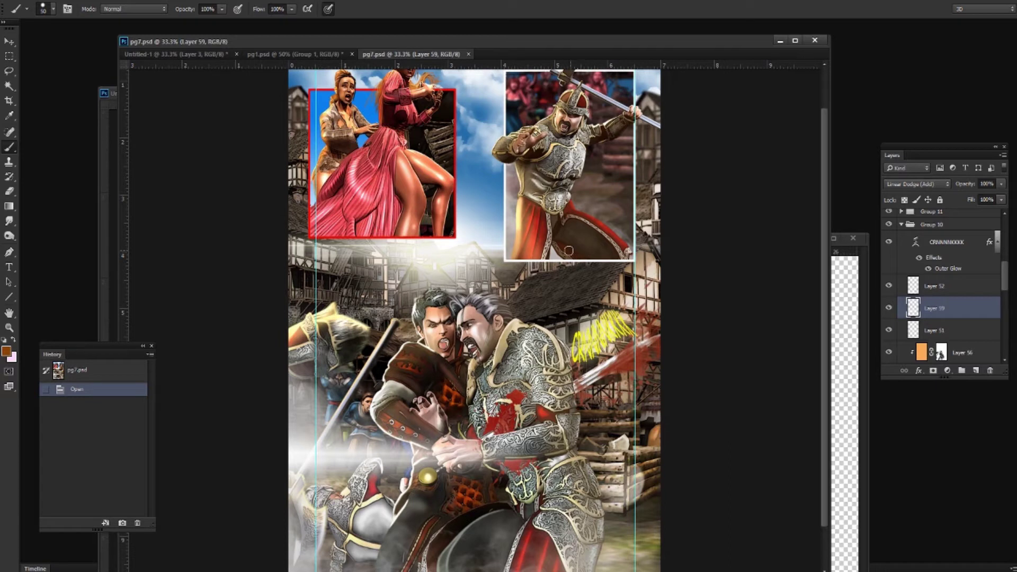
left_click(301, 56)
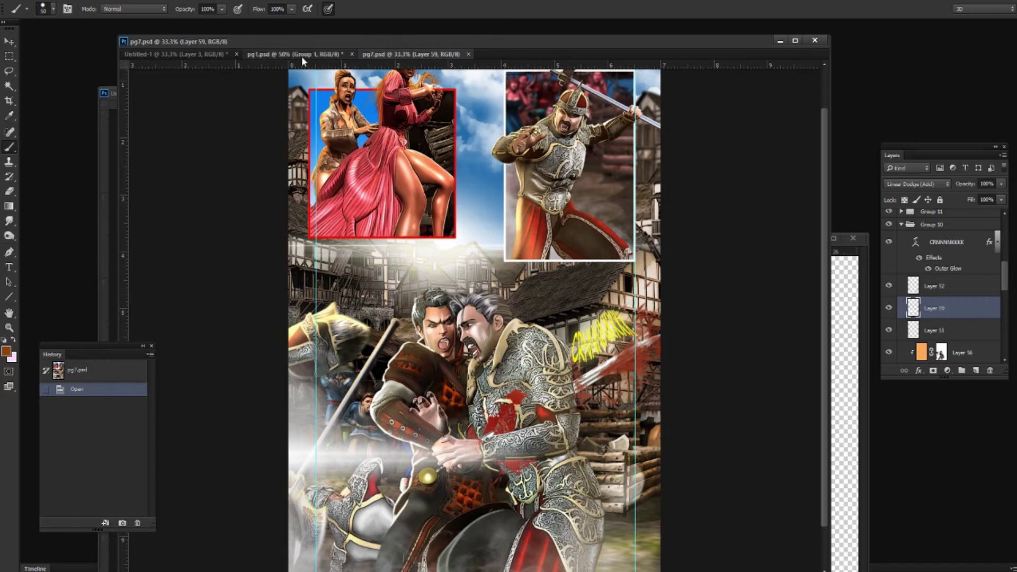
left_click(378, 55)
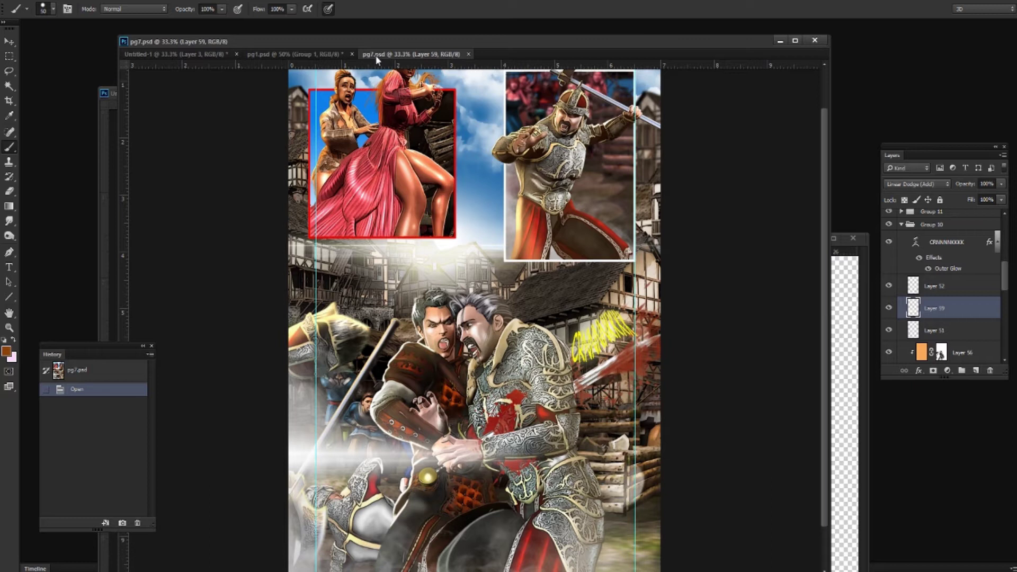
Pan through the pg1 red train comic panels, then orbit the Sky Train locomotive in DAZ Studio.
left_click(310, 53)
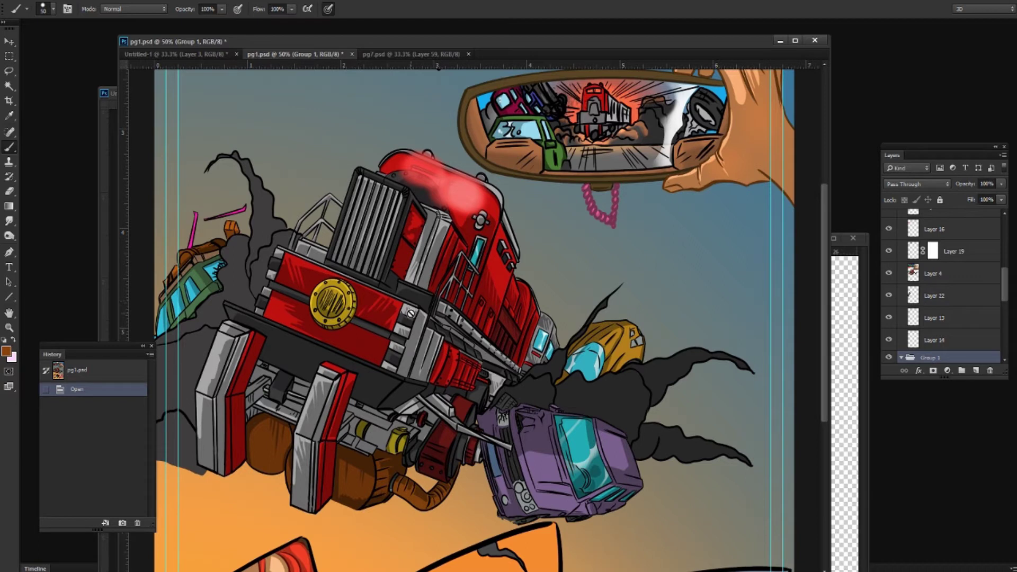
left_click_drag(421, 400, 434, 298)
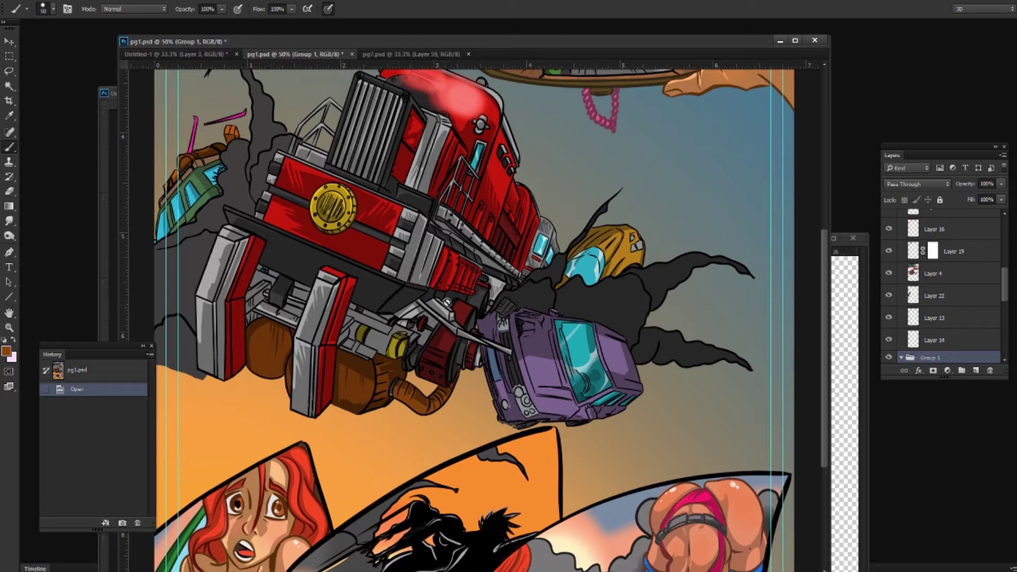
scroll(448, 301, "up", 5)
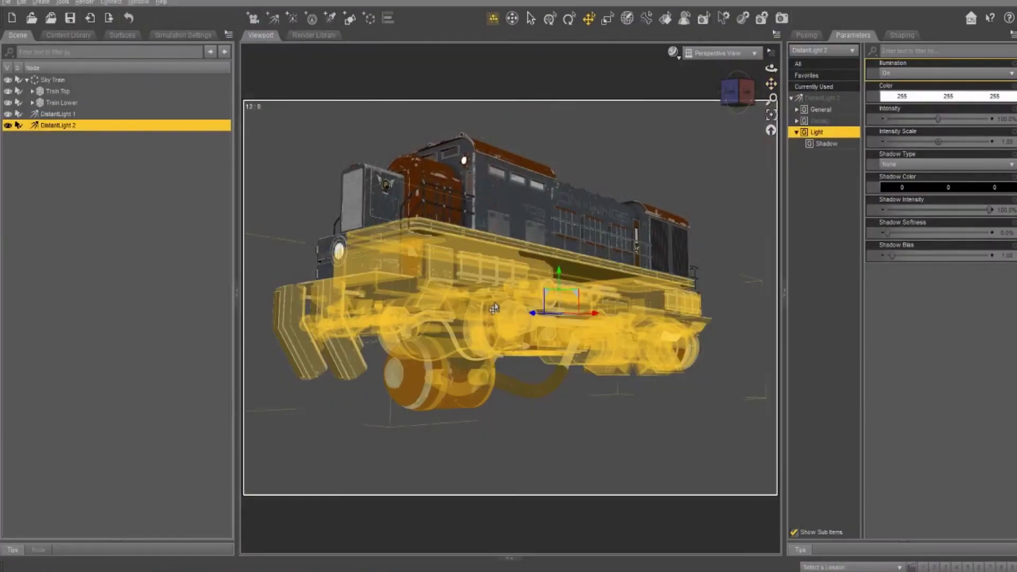
left_click_drag(737, 91, 740, 91)
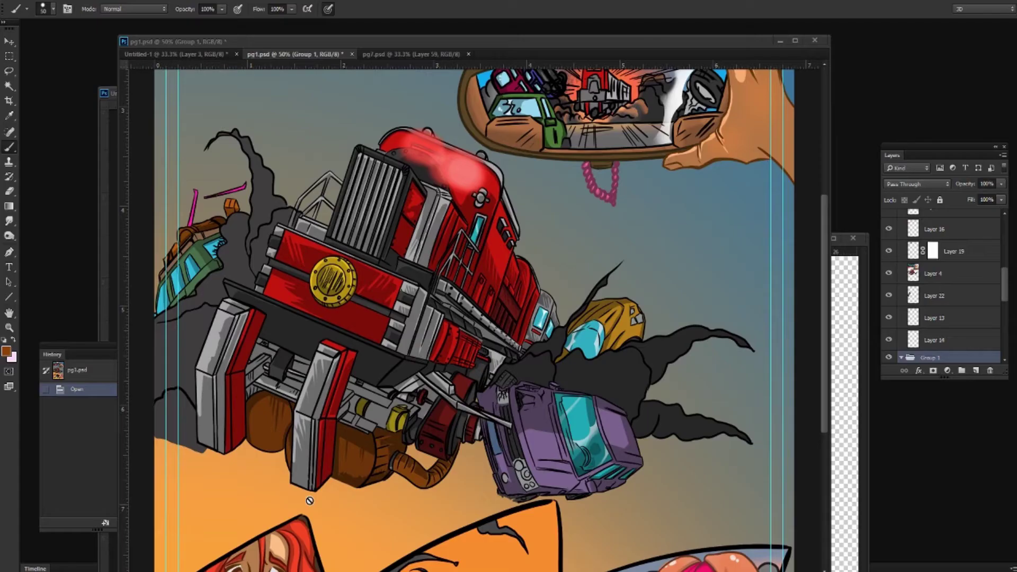
Return to the pg1 comic page, then bring up the ToonyCam Pro store page in Edge.
left_click(313, 506)
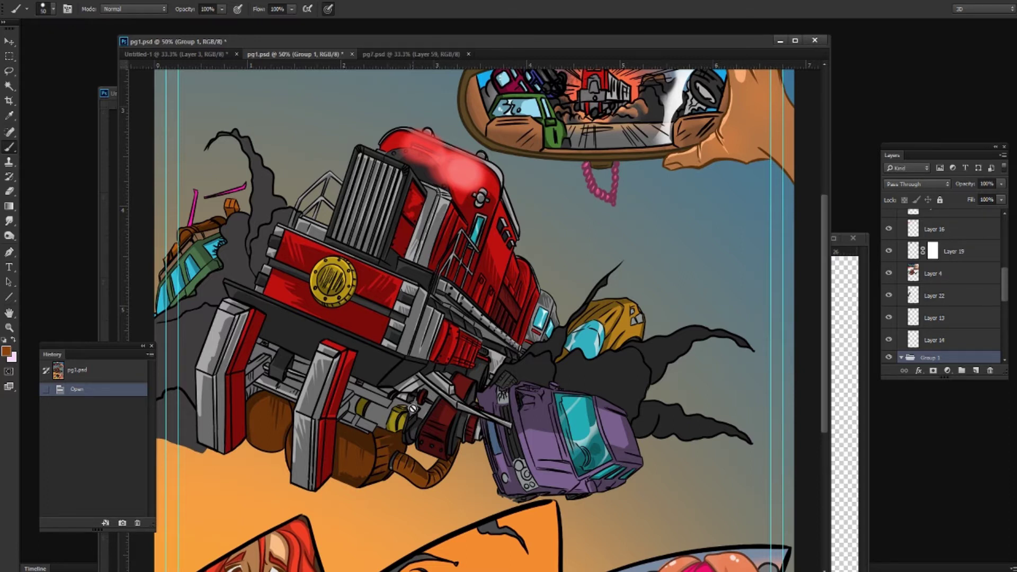
key("alt+Tab")
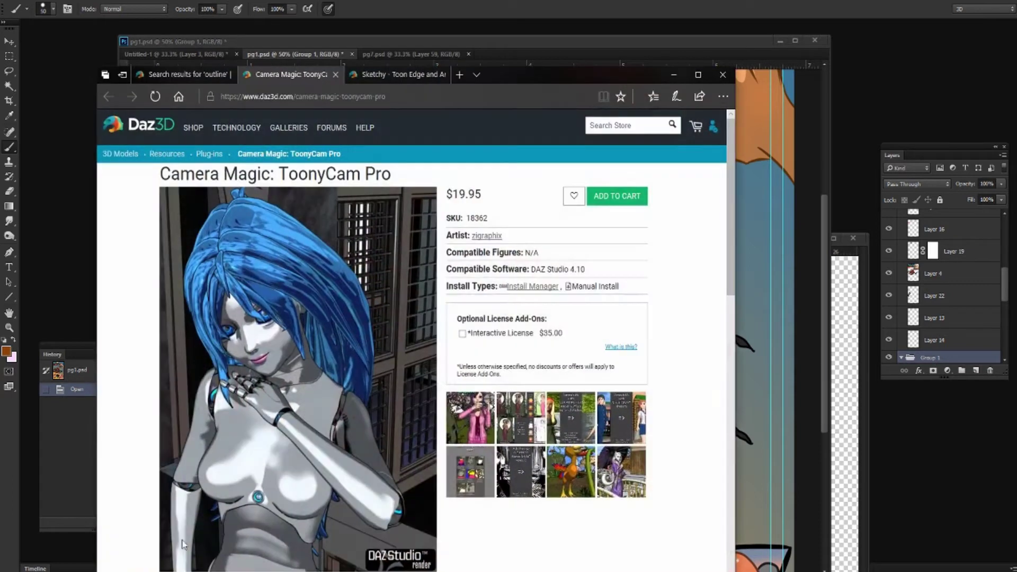
Maximize the store window and view the enlarged ToonyCam Pro previews, including Shading Levels.
left_click(698, 75)
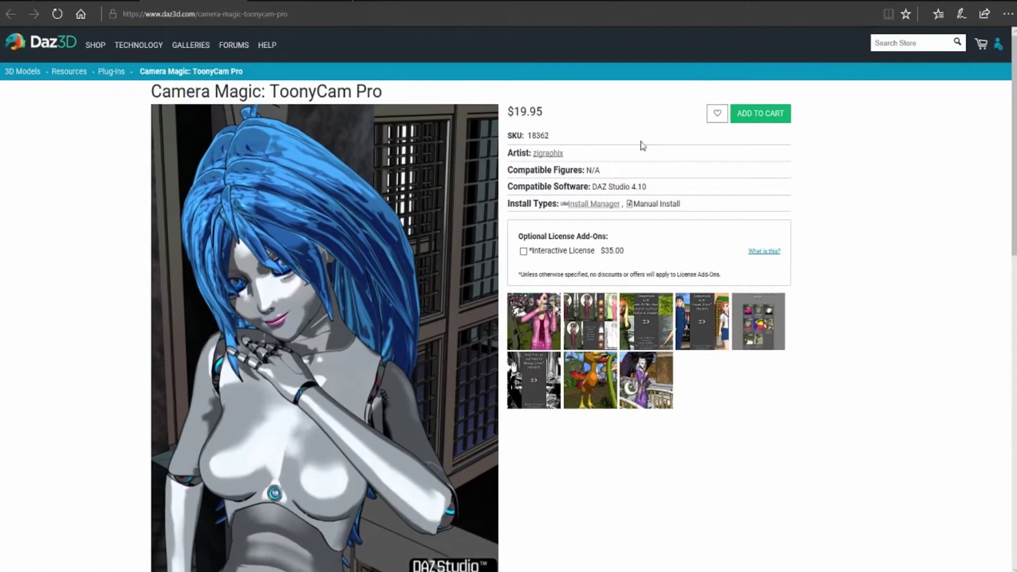
scroll(479, 323, "down", 3)
scroll(479, 317, "up", 3)
left_click(541, 263)
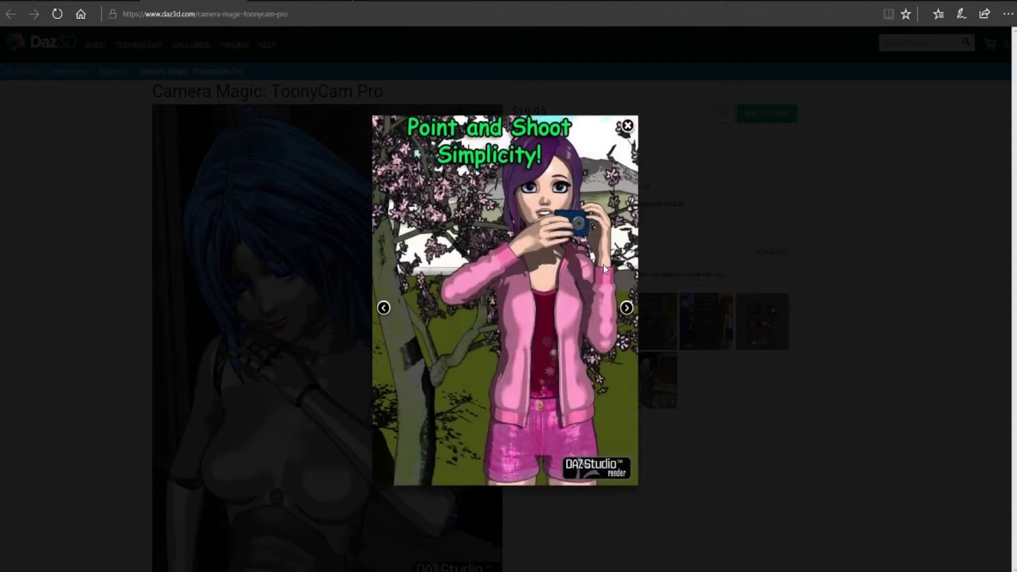
left_click(625, 308)
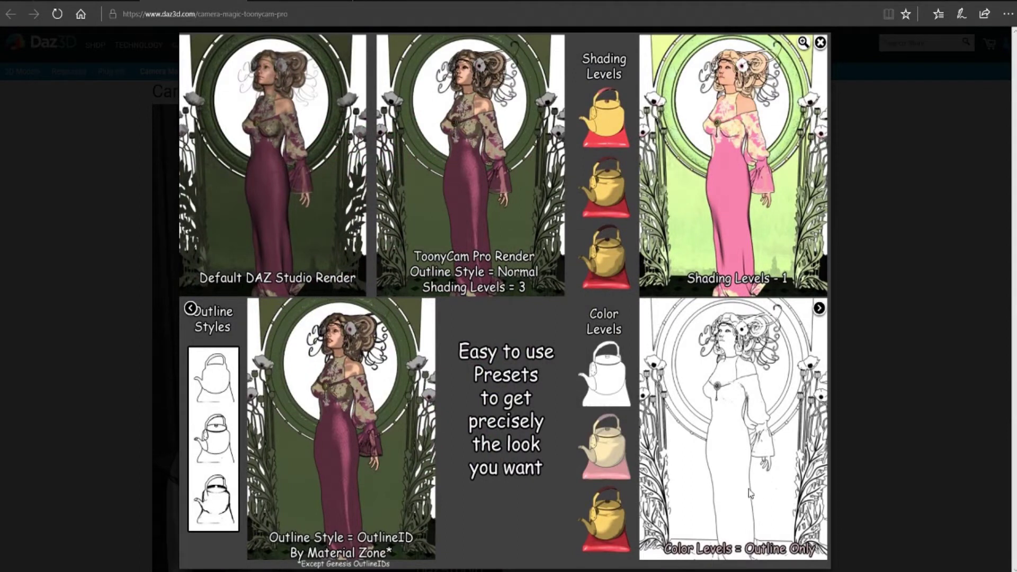
left_click(903, 367)
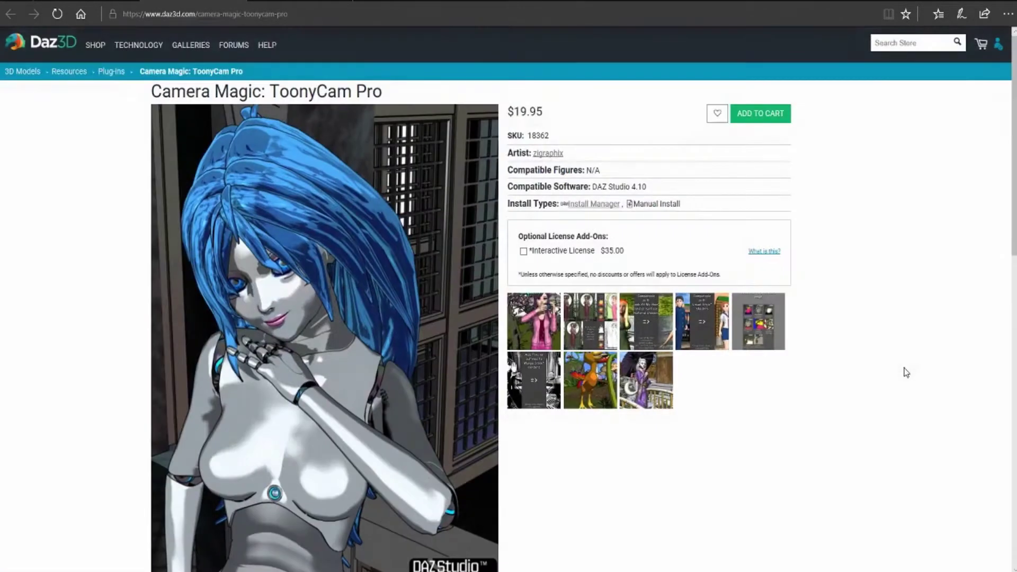
Browse the Sketchy toon shader preview images, then close the store page.
left_click(325, 2)
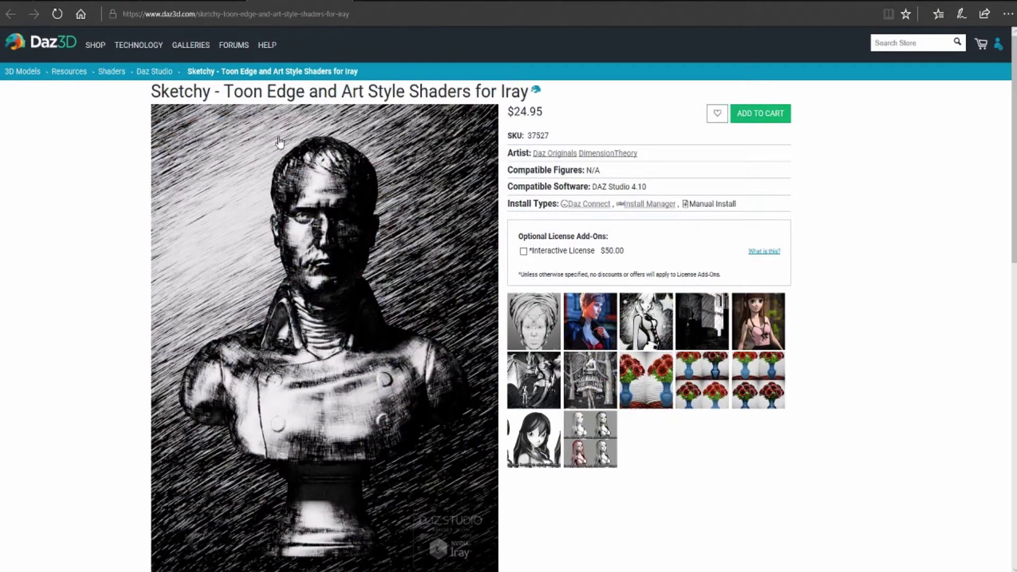
left_click(552, 321)
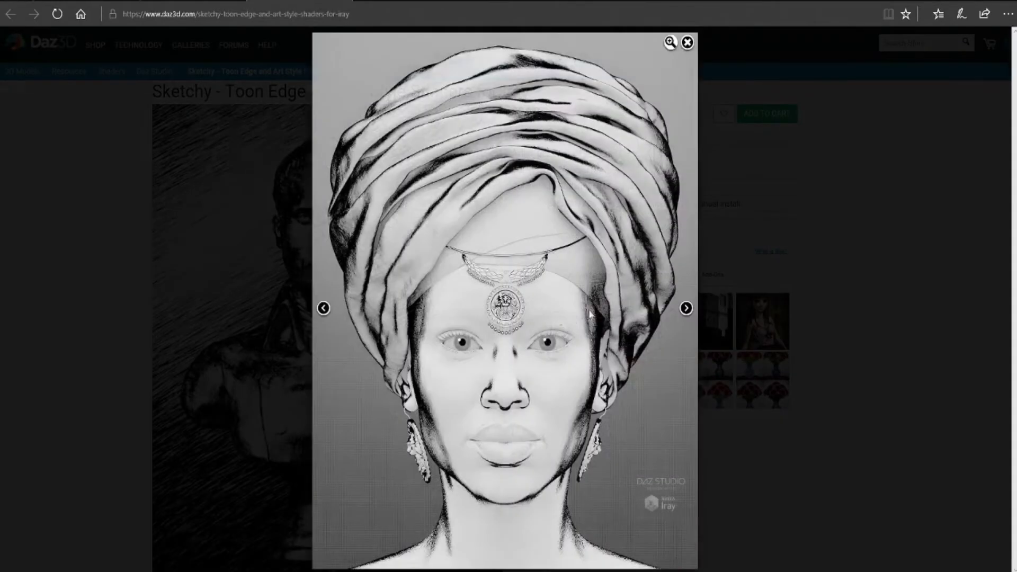
left_click(686, 308)
left_click(687, 308)
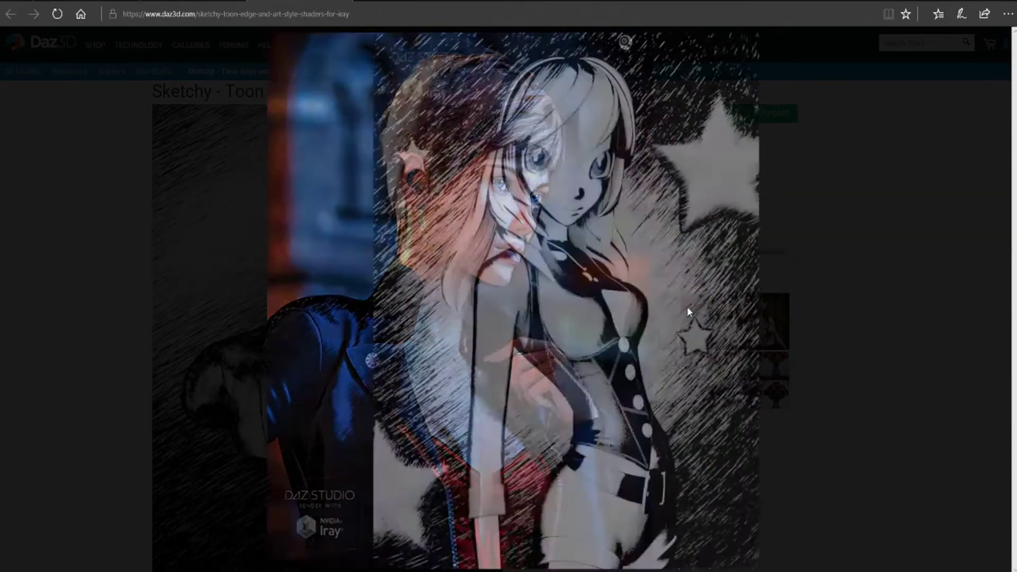
left_click(830, 341)
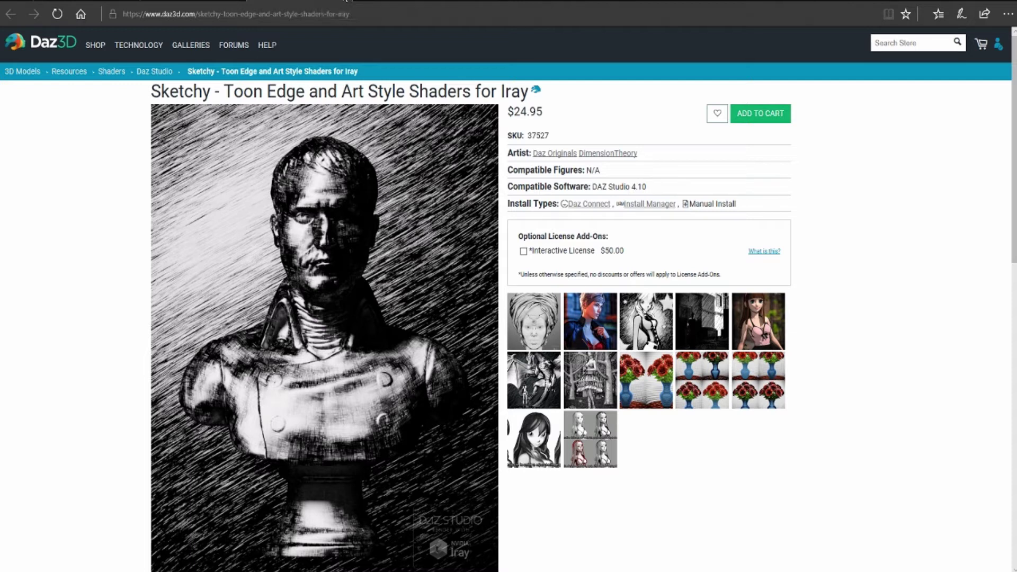
left_click(345, 1)
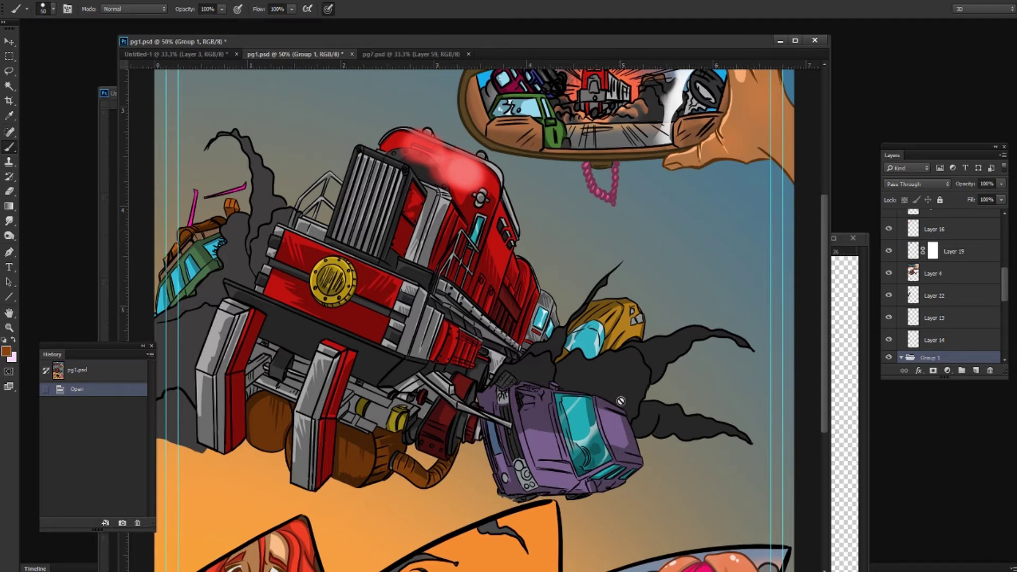
Close pg7.psd and bring the locomotive render document forward.
left_click(407, 53)
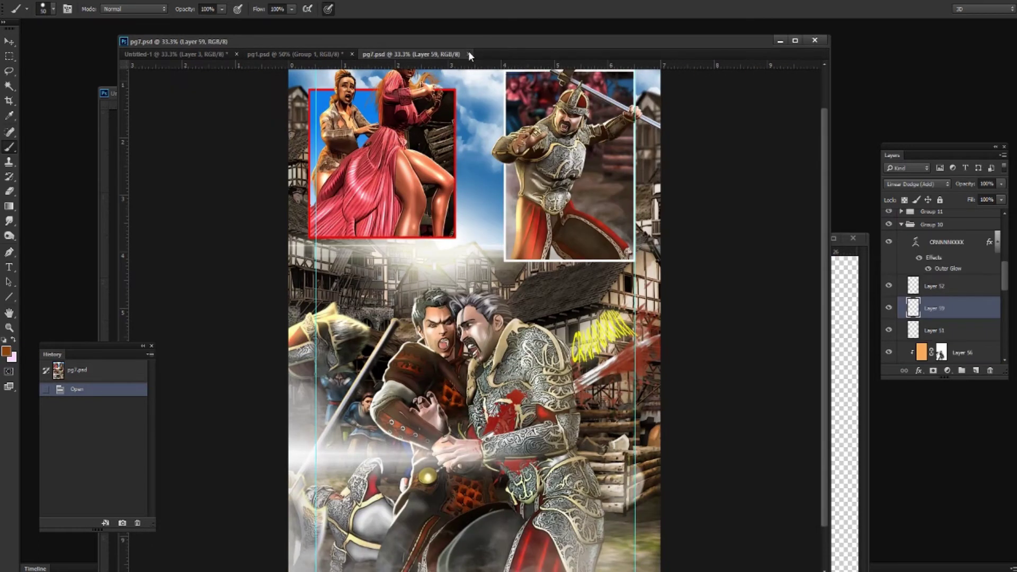
left_click(469, 54)
left_click(176, 54)
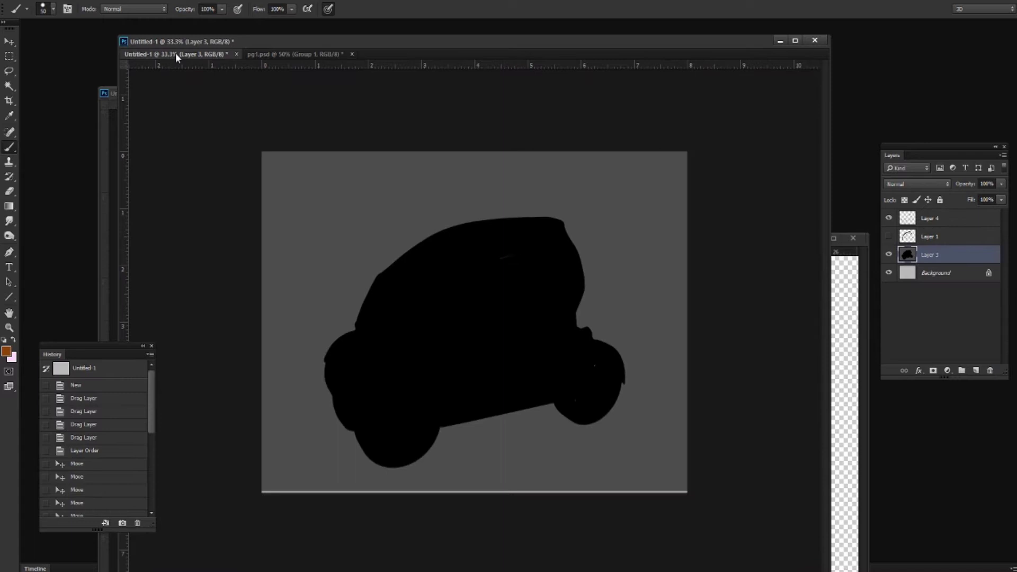
left_click(101, 126)
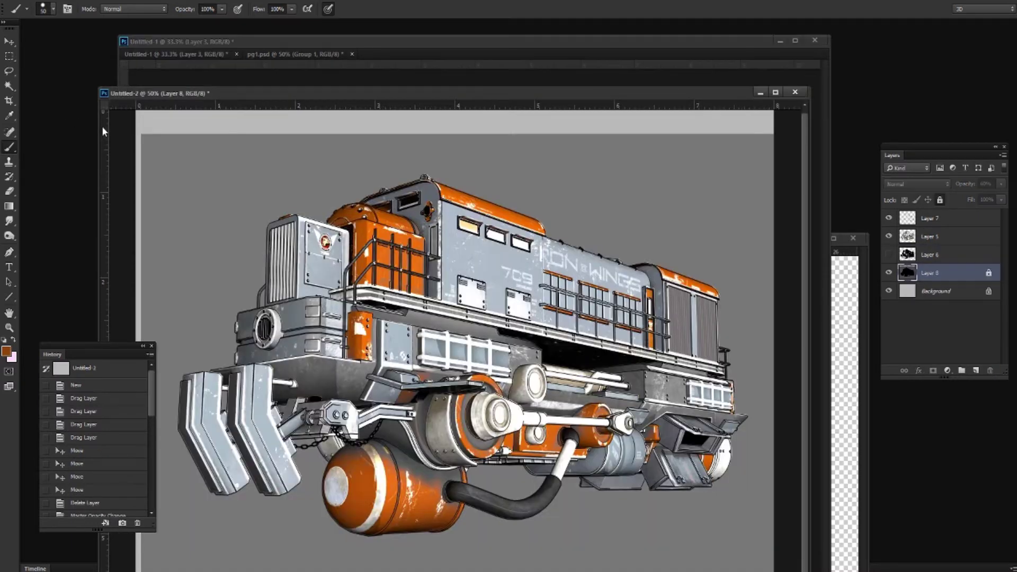
Hide the Layer 5 colour render, leaving the Layer 7 outlines visible, then return to DAZ Studio.
left_click(889, 219)
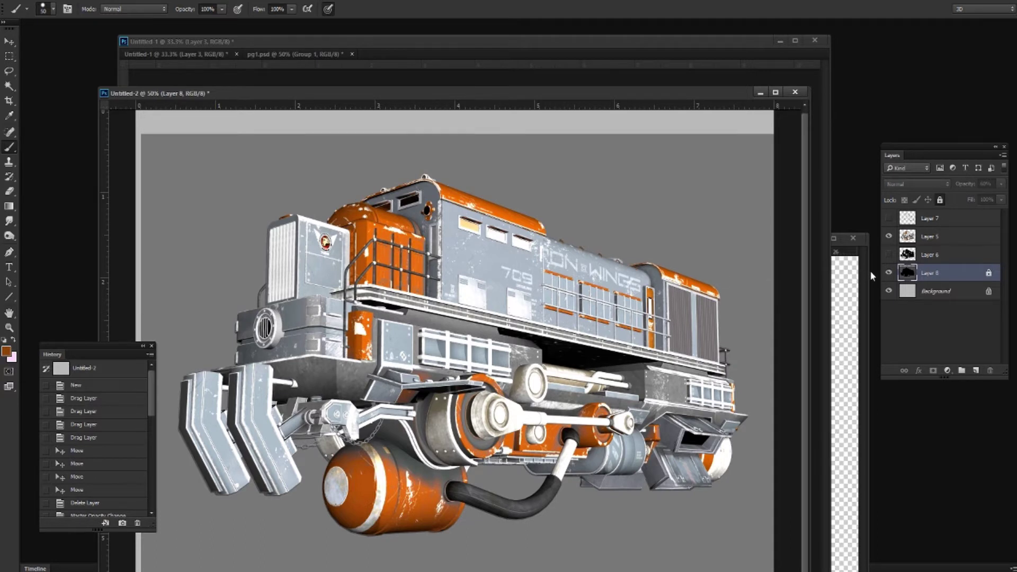
left_click(888, 237)
left_click(888, 218)
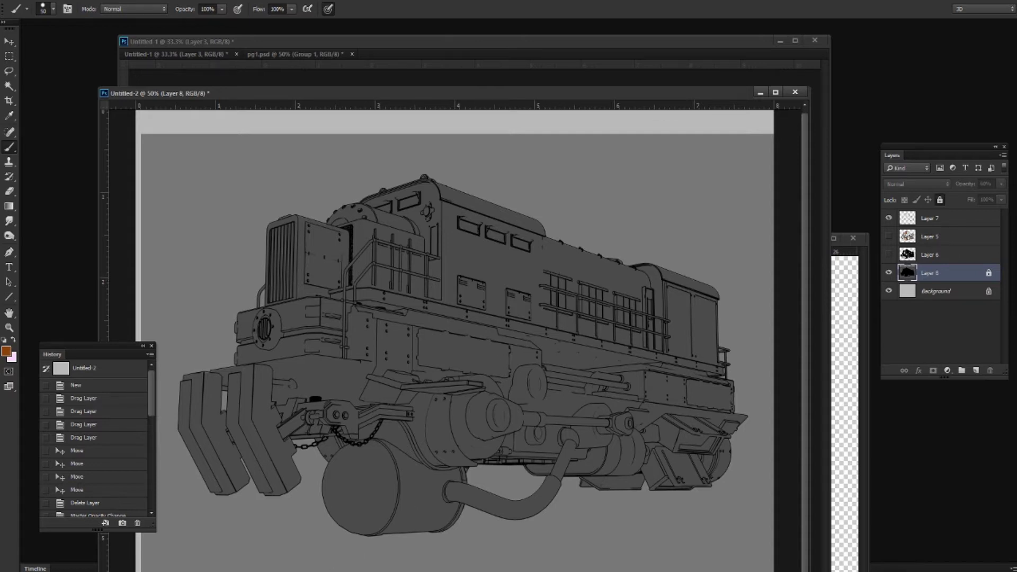
left_click(325, 571)
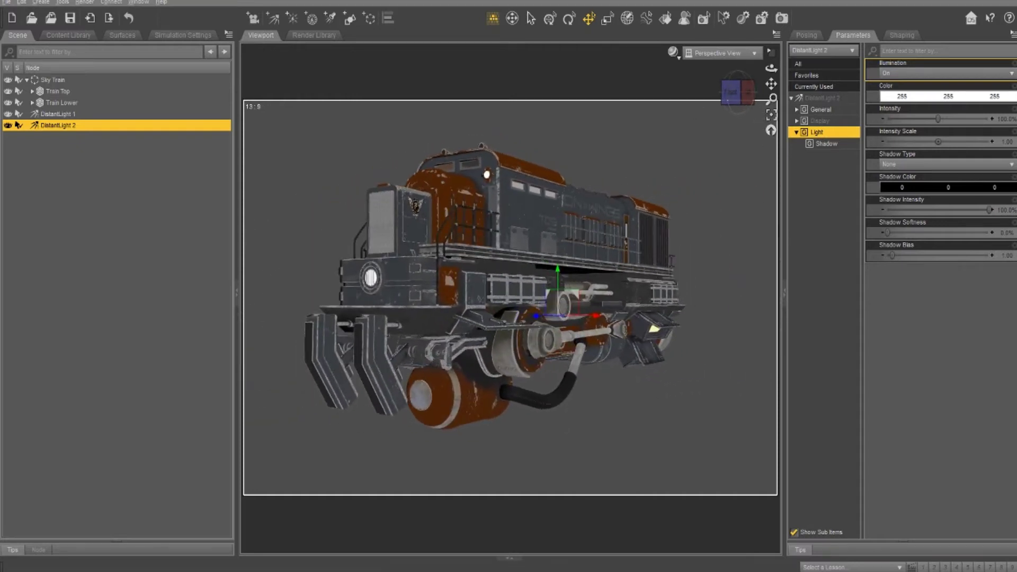
Start a new empty scene in DAZ Studio.
left_click(7, 2)
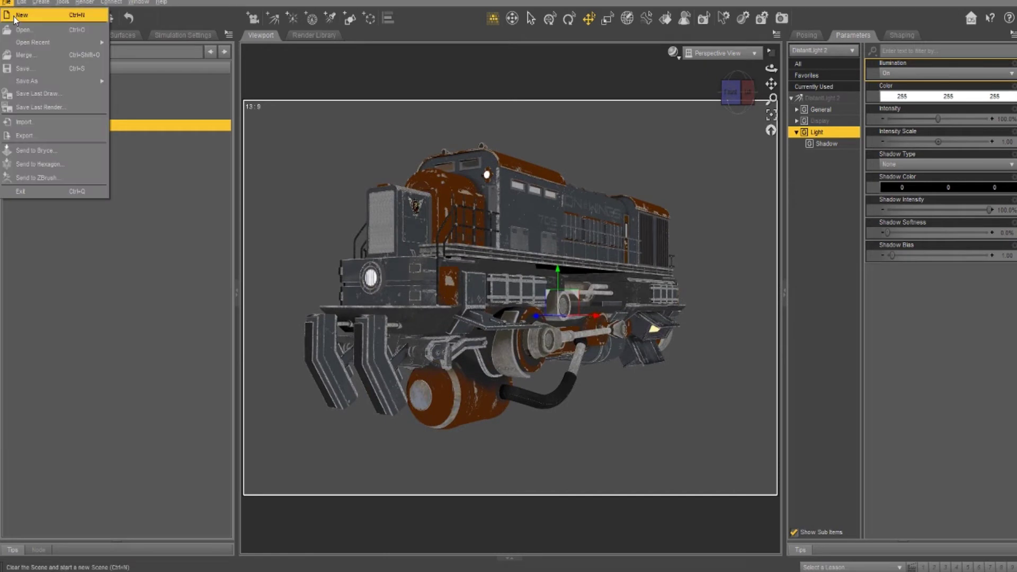
left_click(21, 15)
left_click(498, 296)
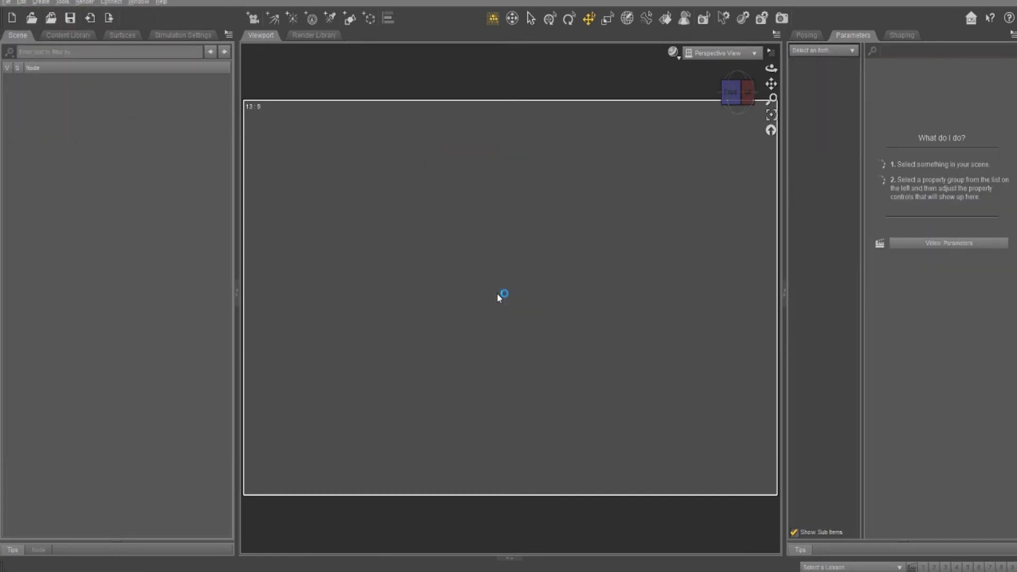
Load SMLA Aircraft Complete 1 from Sareth > Single Man Light Aircraft and frame it in view.
left_click(82, 39)
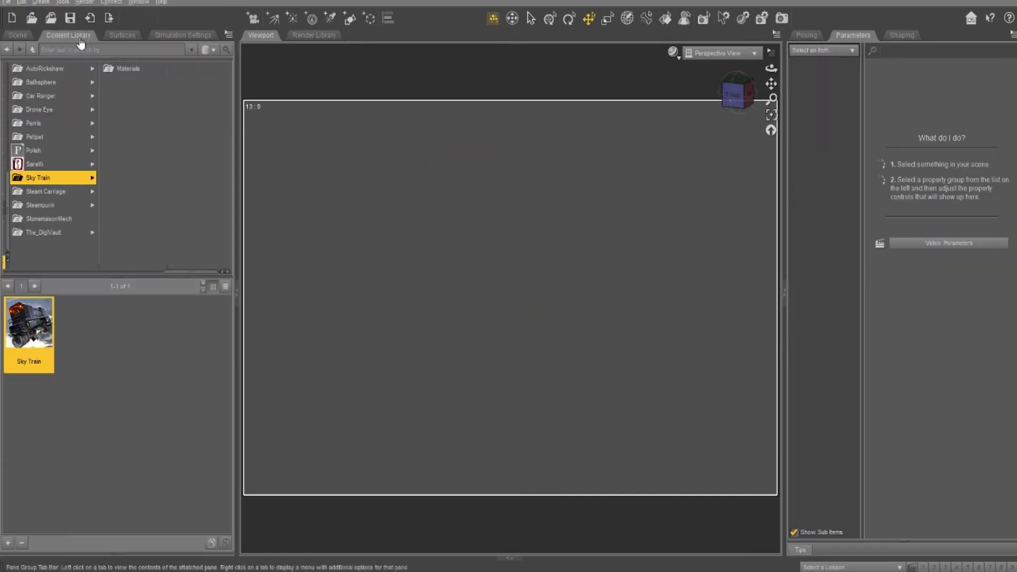
left_click(53, 161)
left_click(54, 152)
left_click(50, 166)
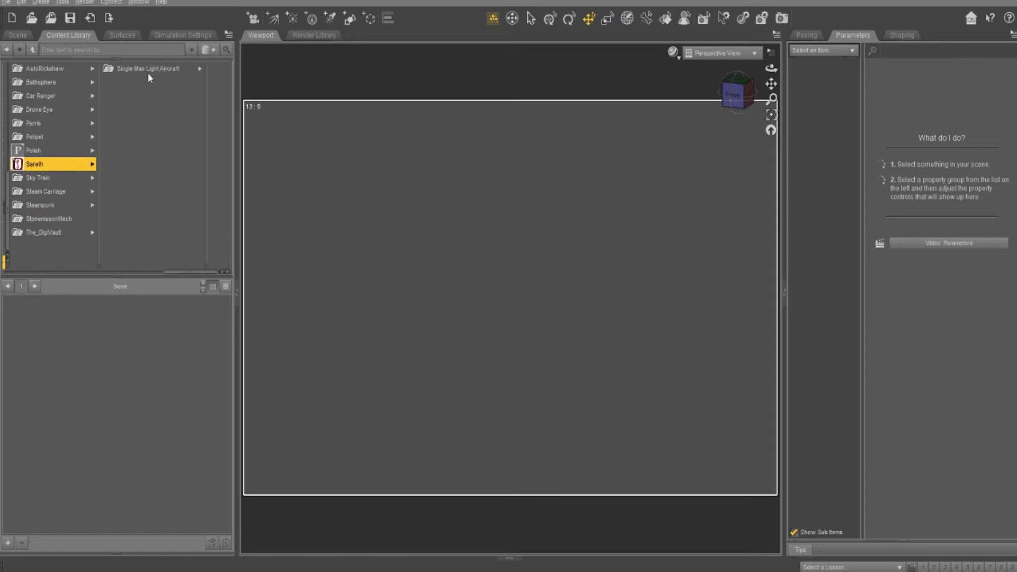
left_click(148, 69)
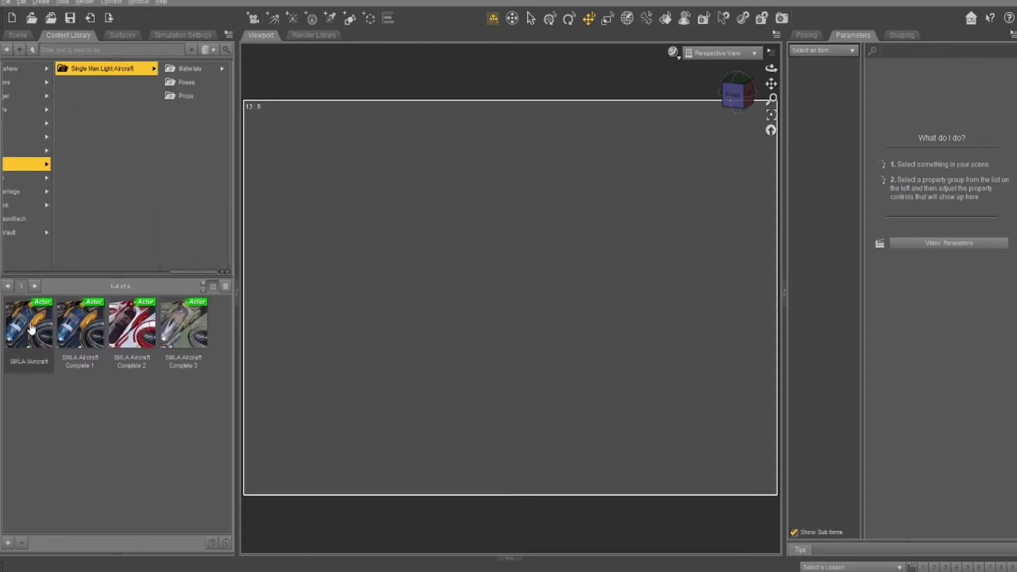
mouse_move(33, 331)
left_click(91, 328)
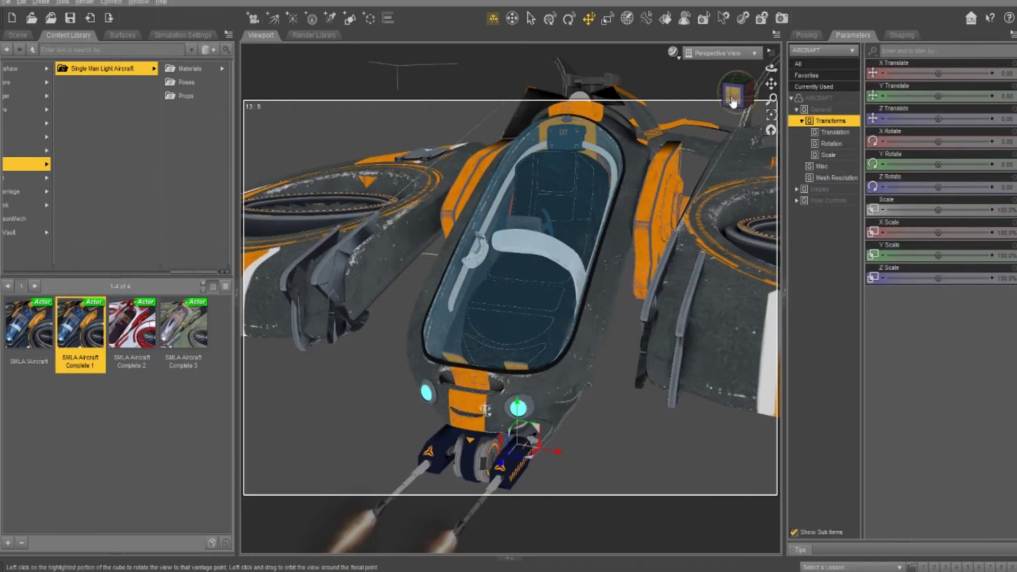
left_click_drag(588, 249, 583, 255, "alt")
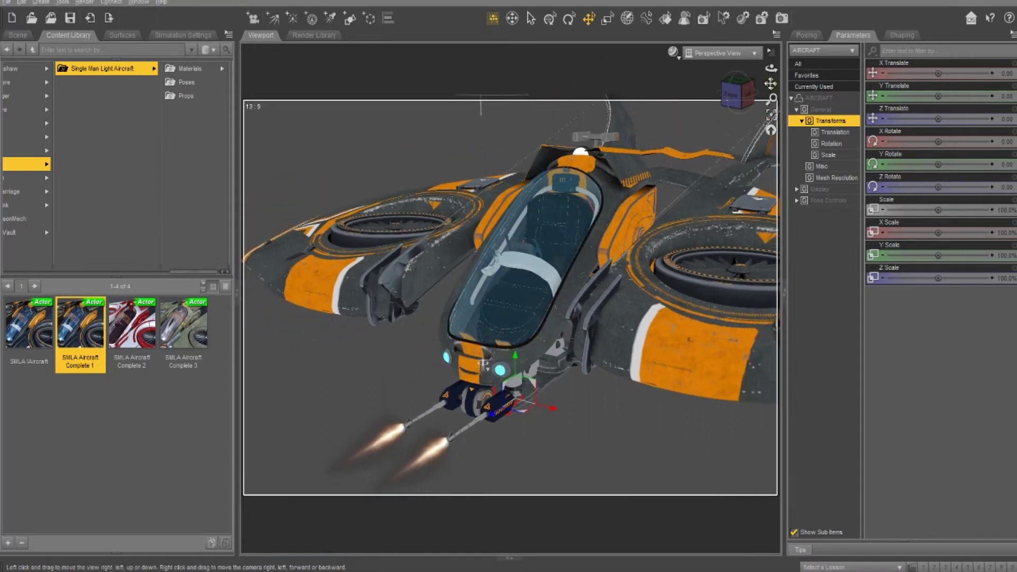
left_click_drag(771, 84, 733, 91)
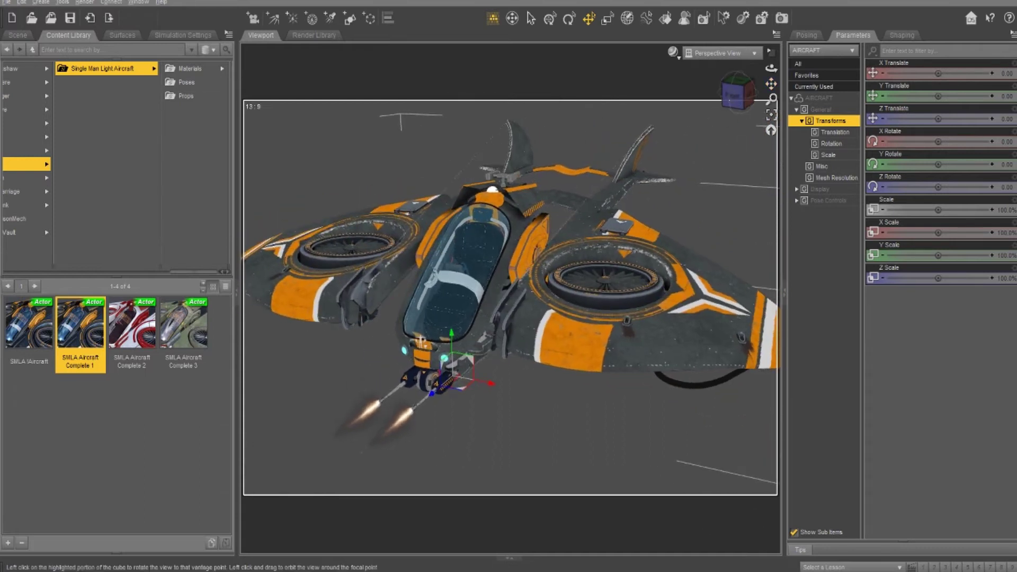
In Render Settings, keep the Scripted 3Delight engine and set the render script to Outline.
left_click(762, 20)
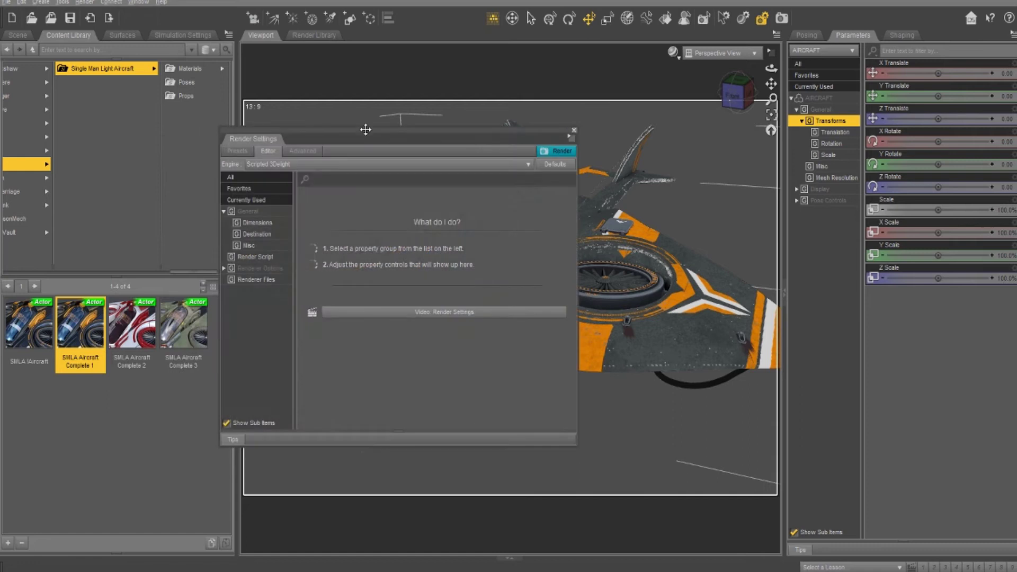
left_click(459, 164)
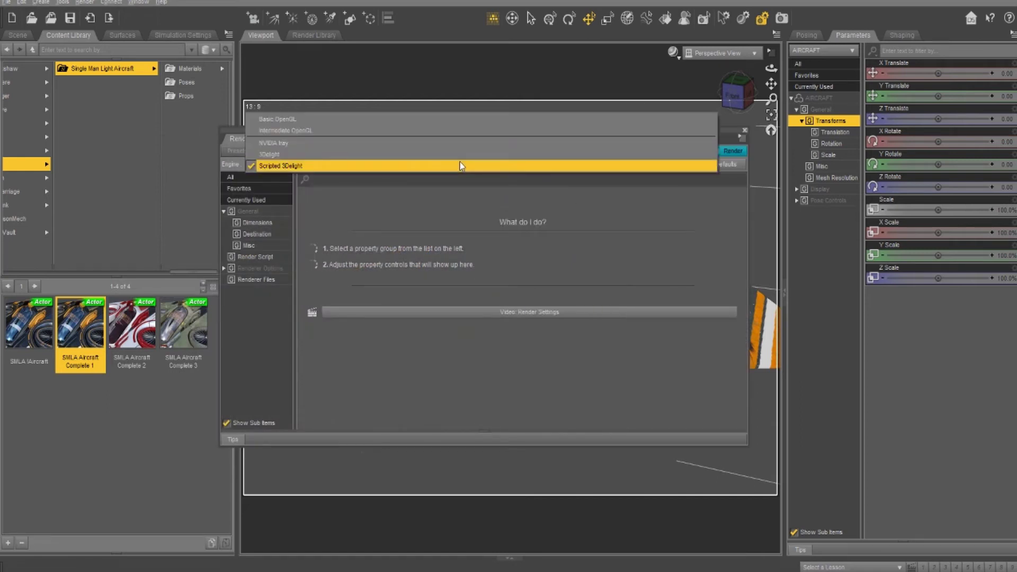
left_click(370, 166)
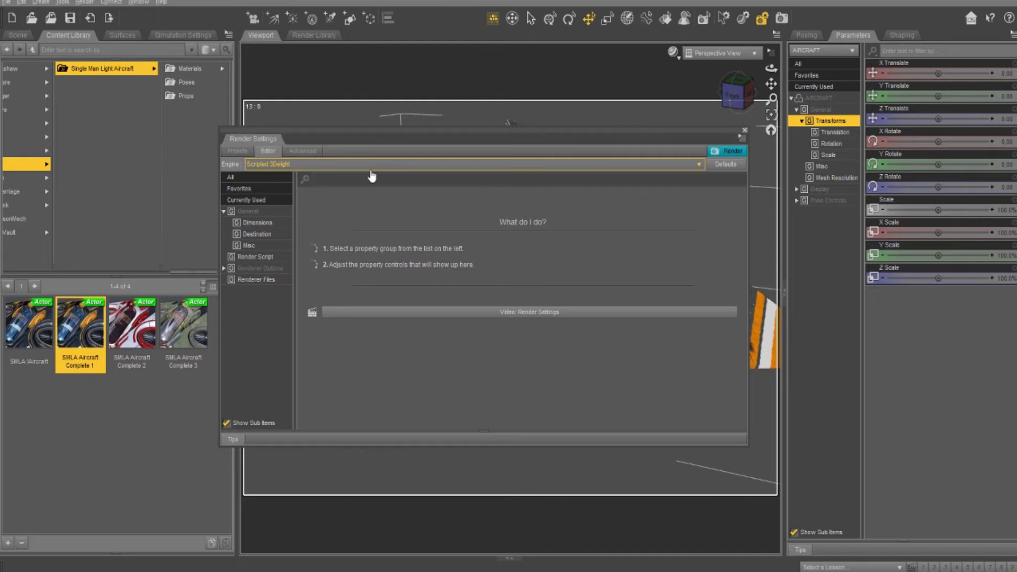
left_click(268, 259)
left_click(325, 204)
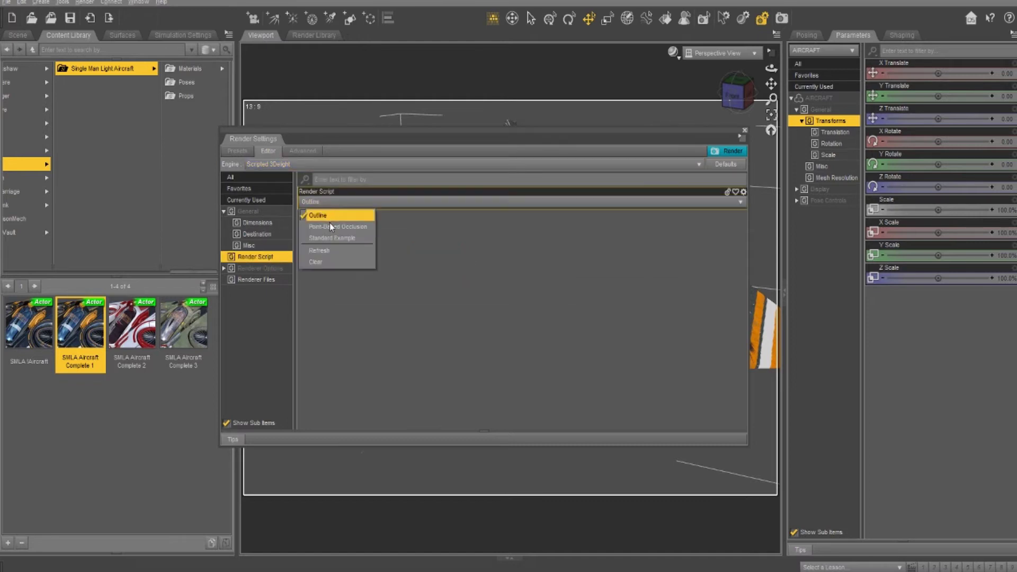
left_click(332, 237)
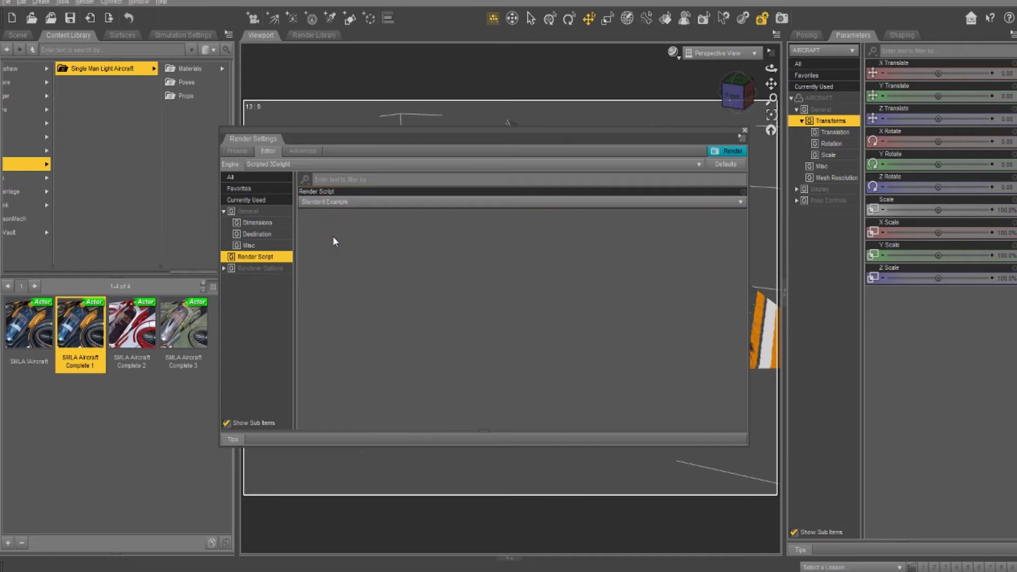
left_click(348, 204)
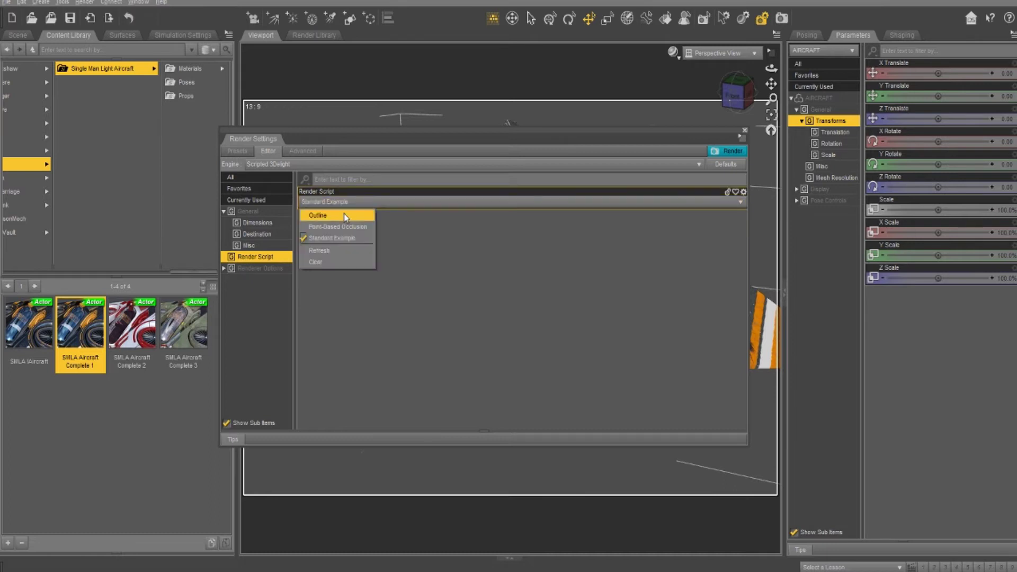
left_click(344, 215)
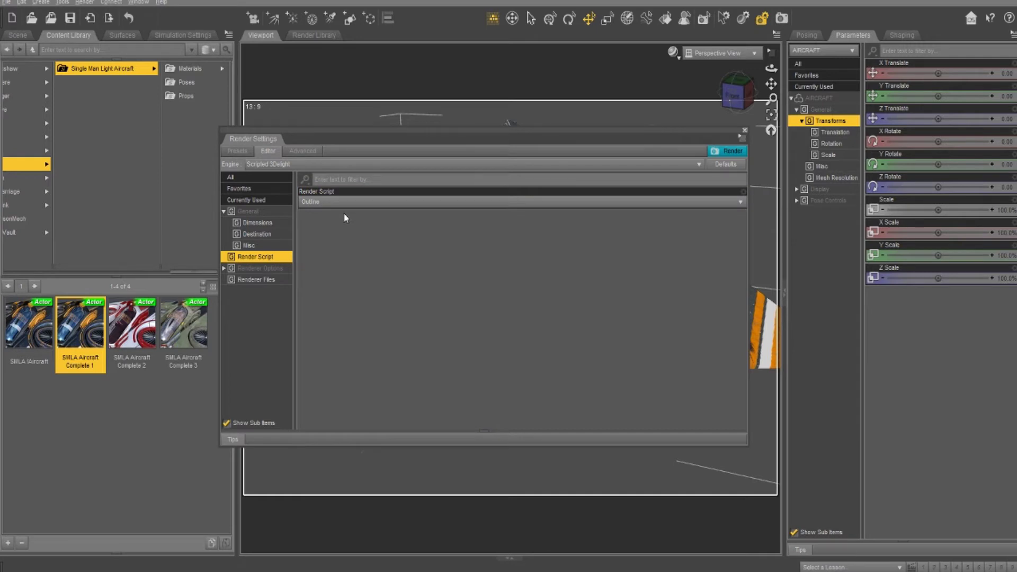
Create a 'ship' folder under renders and set it as the Outline Directory.
left_click(272, 282)
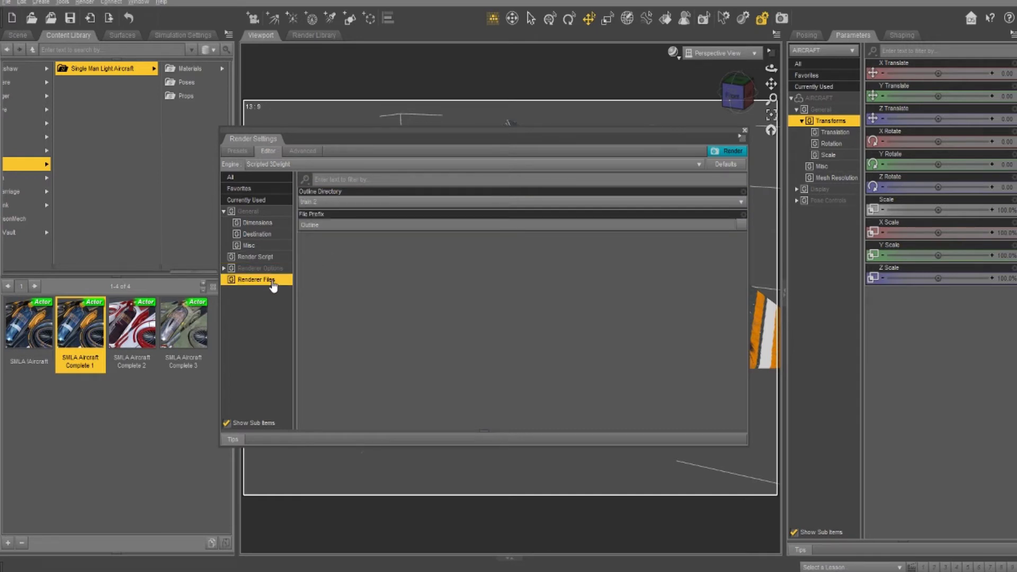
left_click(338, 202)
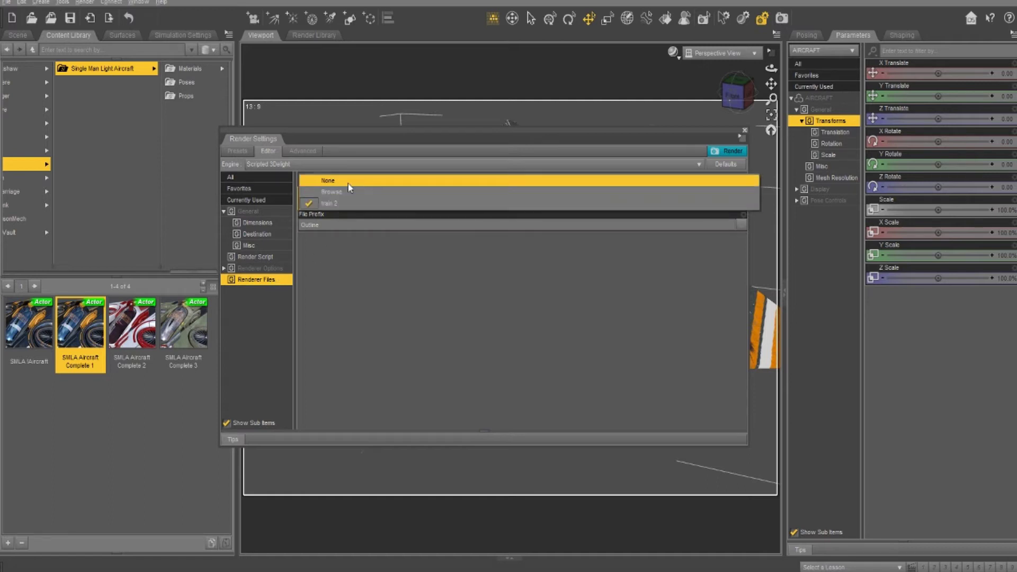
left_click(350, 192)
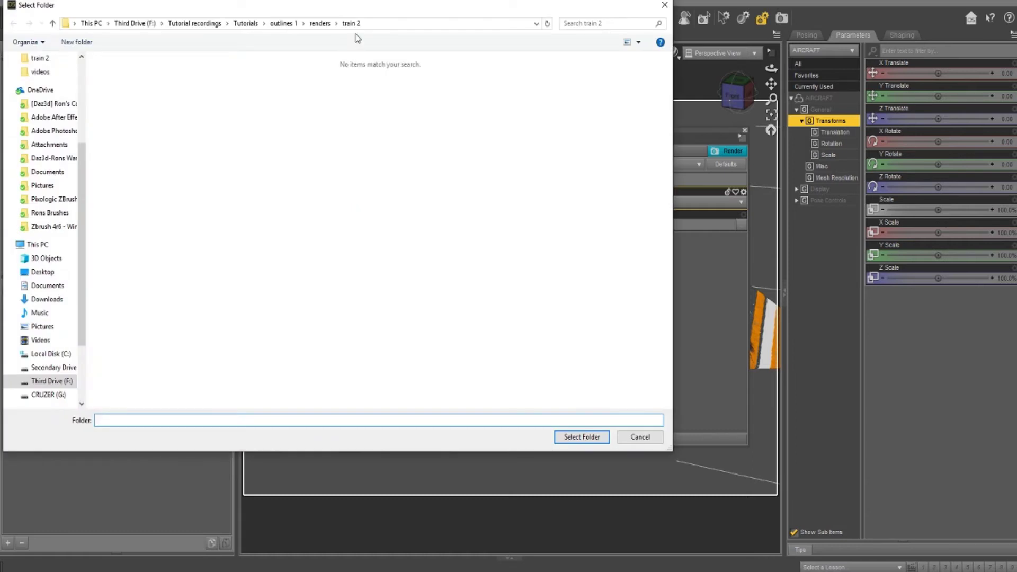
left_click(322, 24)
right_click(188, 160)
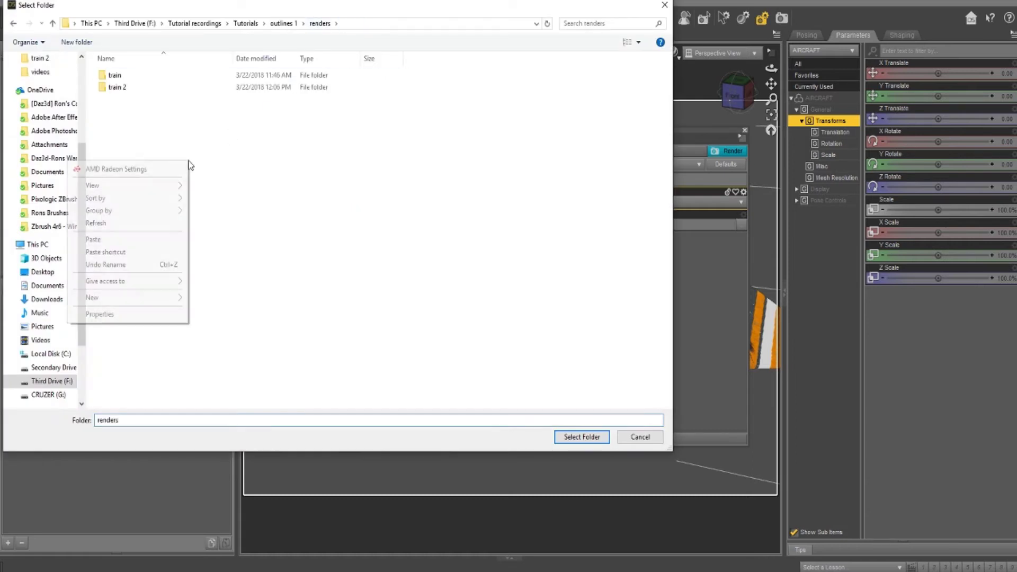
mouse_move(135, 296)
left_click(250, 296)
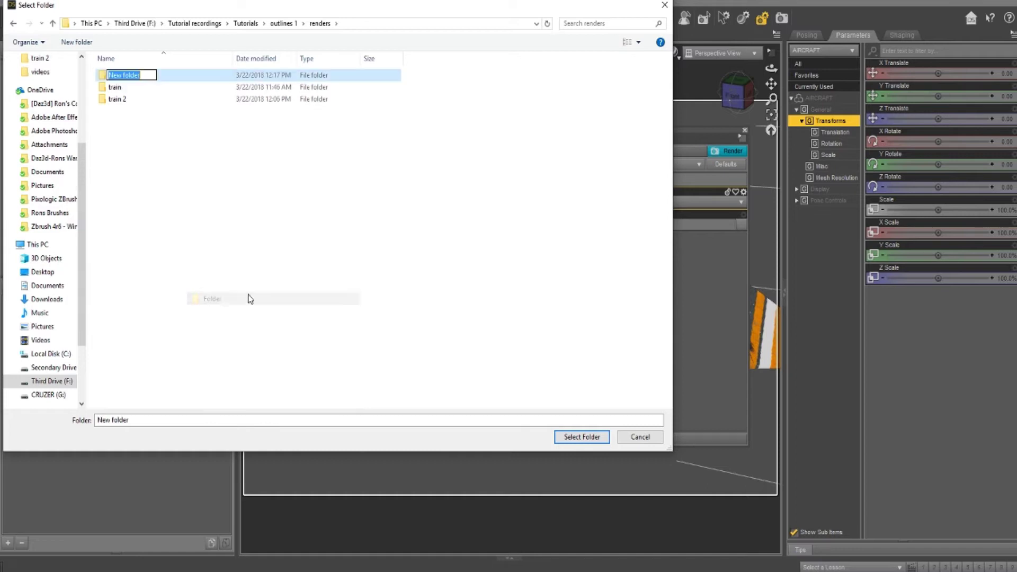
type("ship")
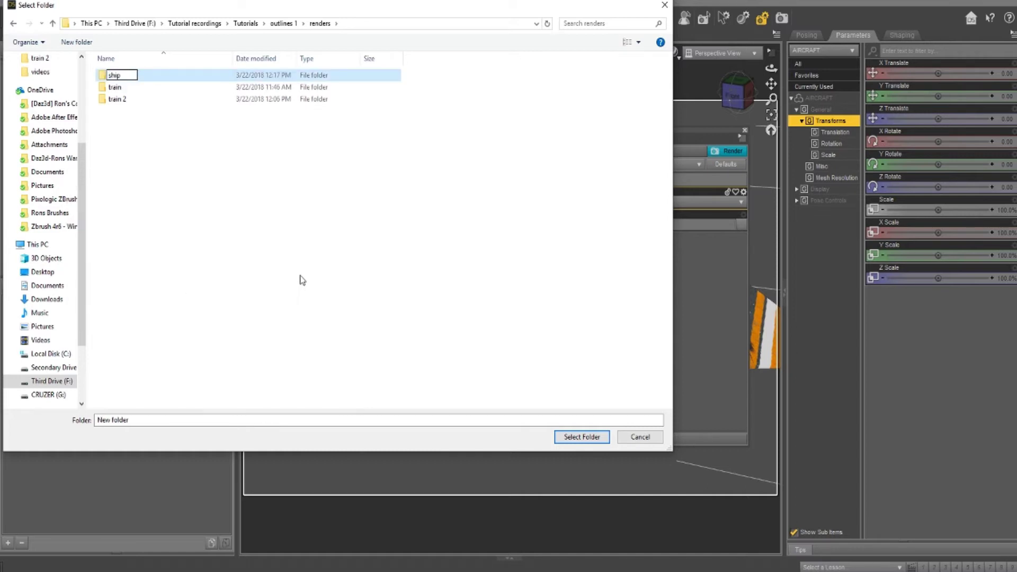
key("Return")
left_click(580, 437)
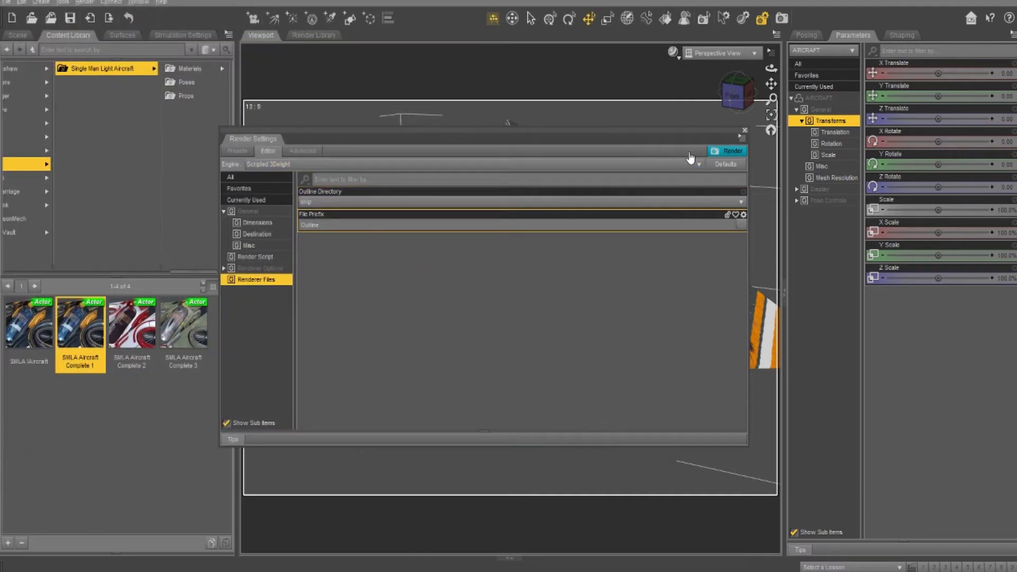
Render the aircraft with the Outline script to get a black silhouette image.
left_click_drag(680, 134, 519, 266)
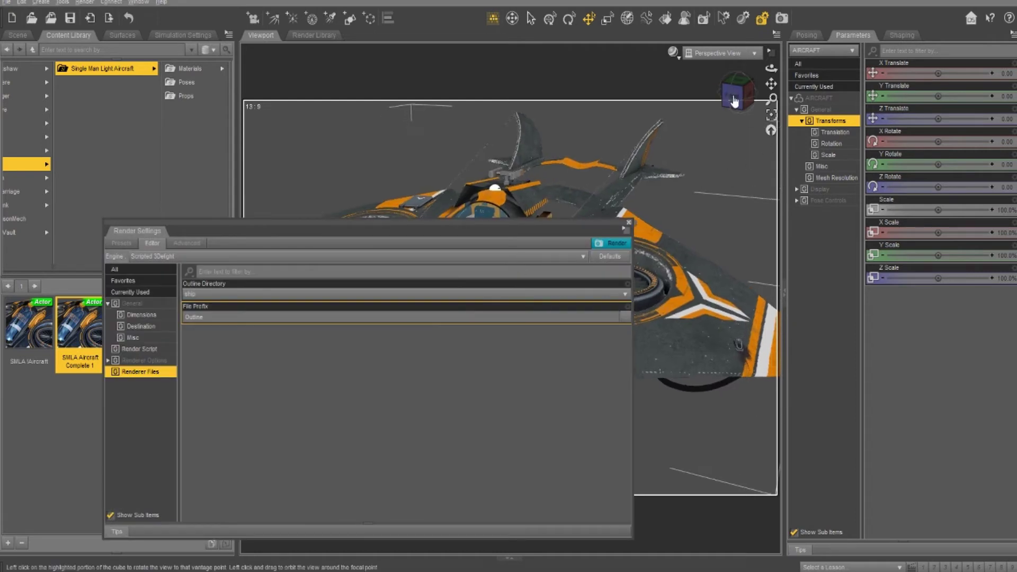
left_click(616, 242)
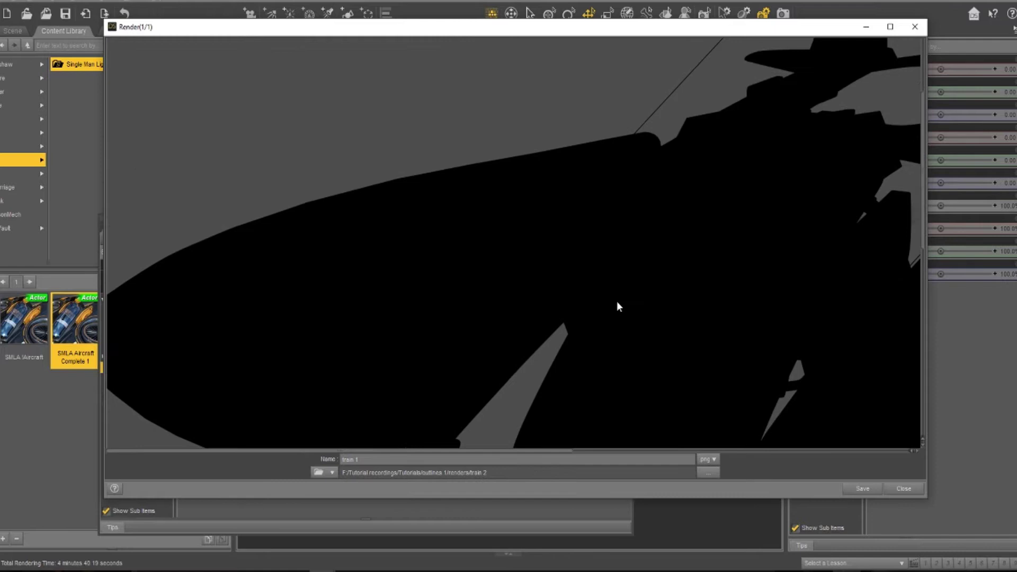
scroll(617, 302, "down", 2)
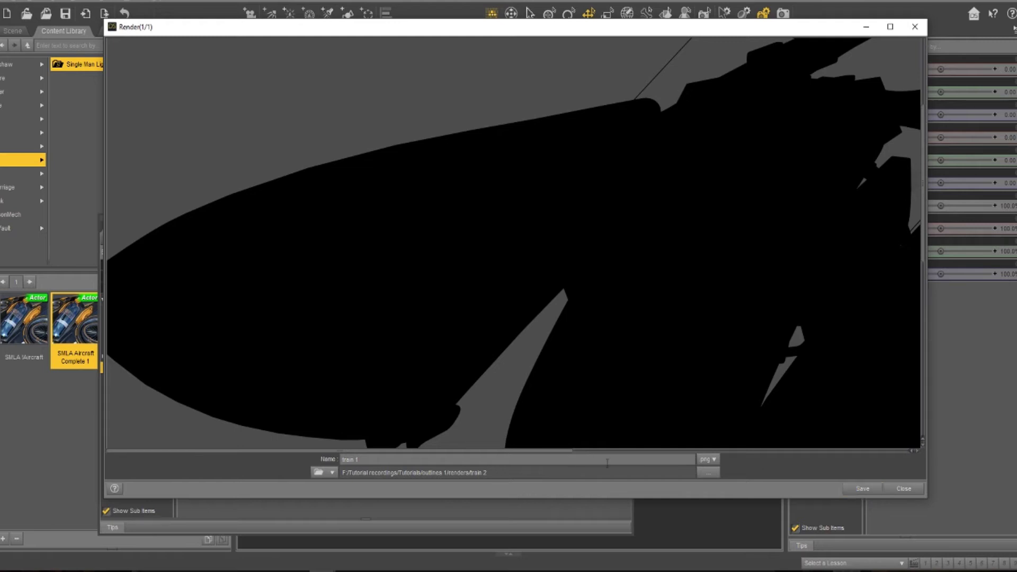
Save the silhouette render as '1' in the renders/ship folder.
left_click(706, 472)
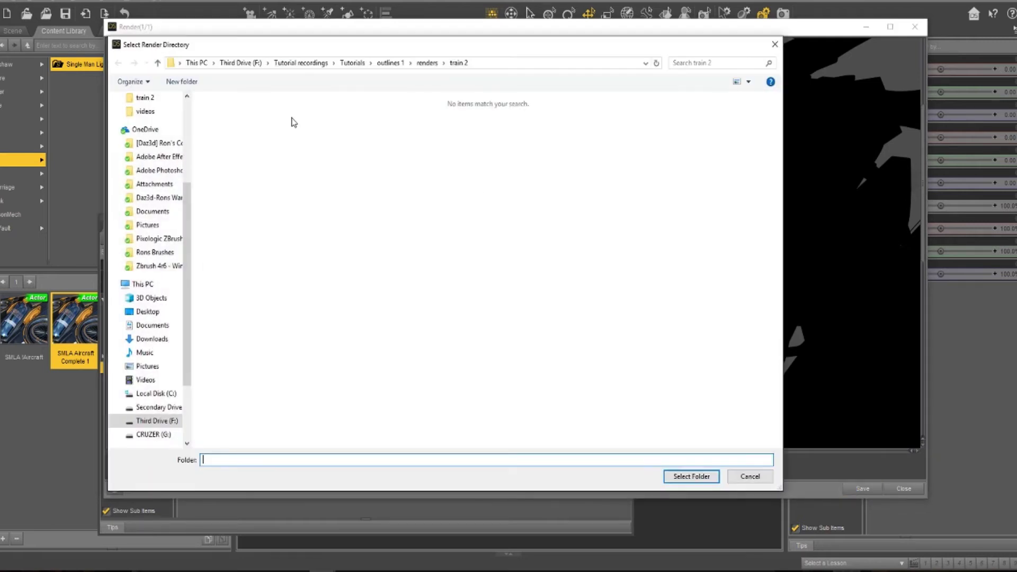
left_click(425, 64)
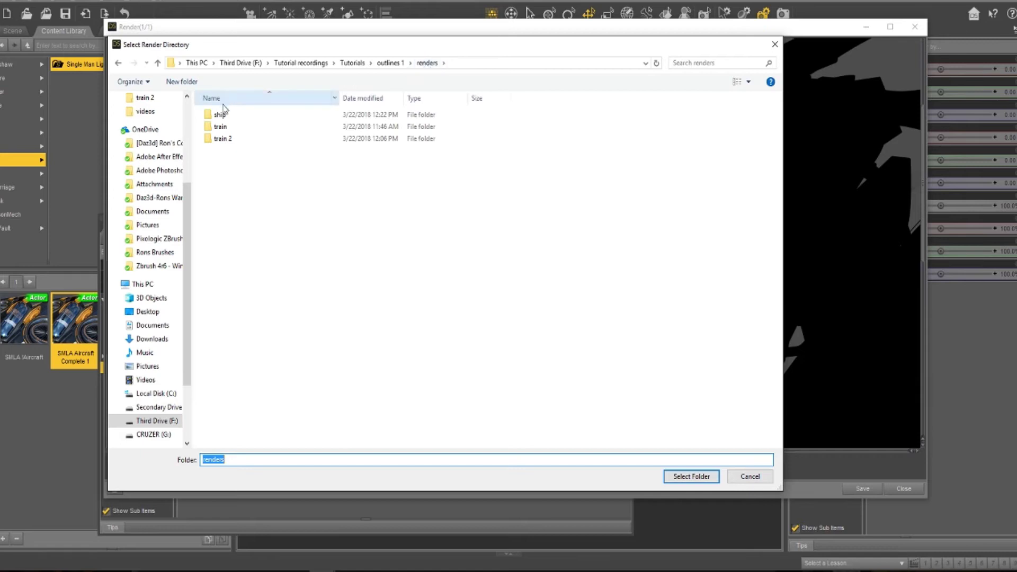
double_click(218, 109)
left_click(685, 477)
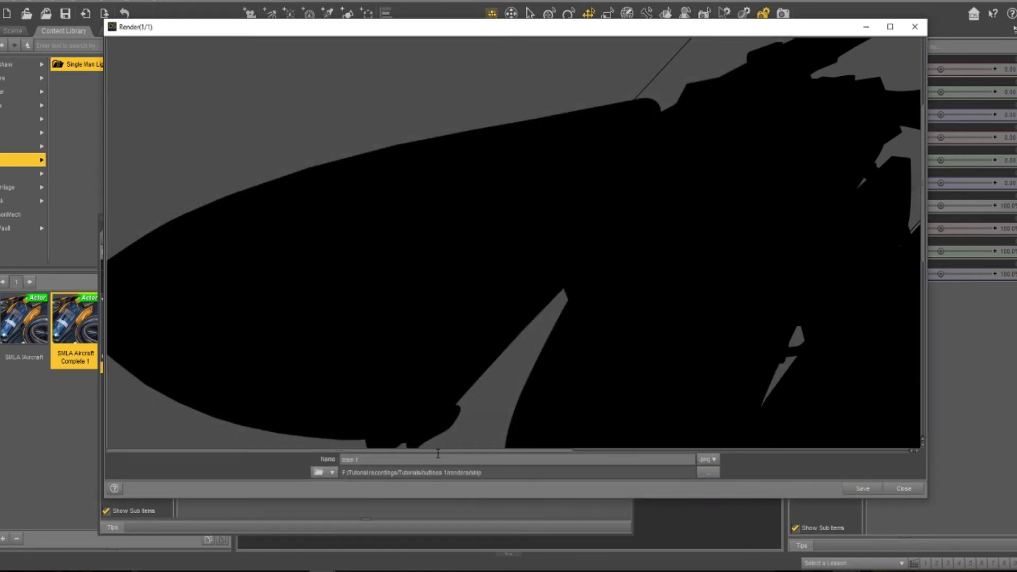
triple_click(350, 459)
type("1")
left_click(862, 489)
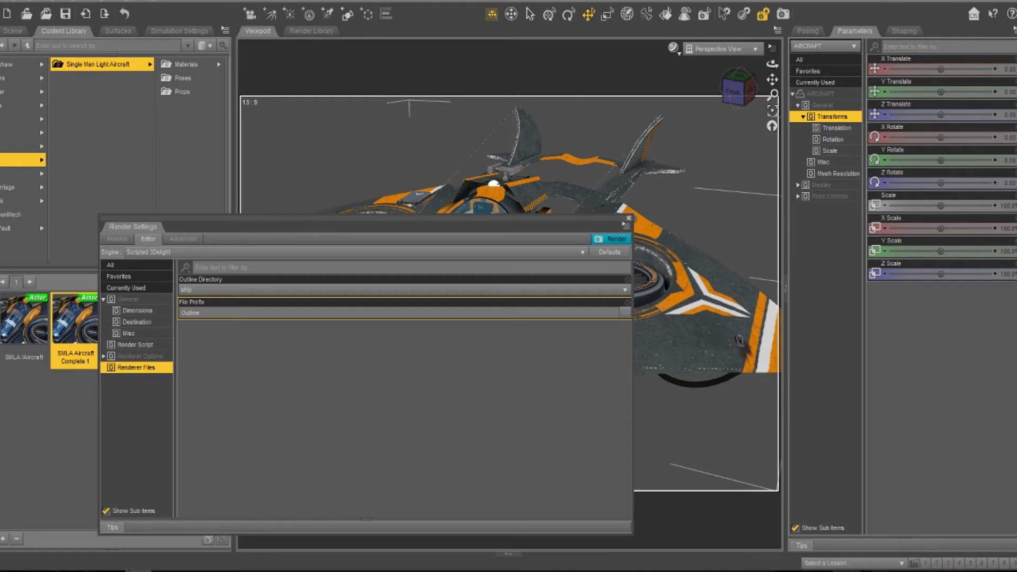
Browse to F: > Tutorial recordings > Tutorials > outlines 1 > renders > ship in File Explorer.
key("super+e")
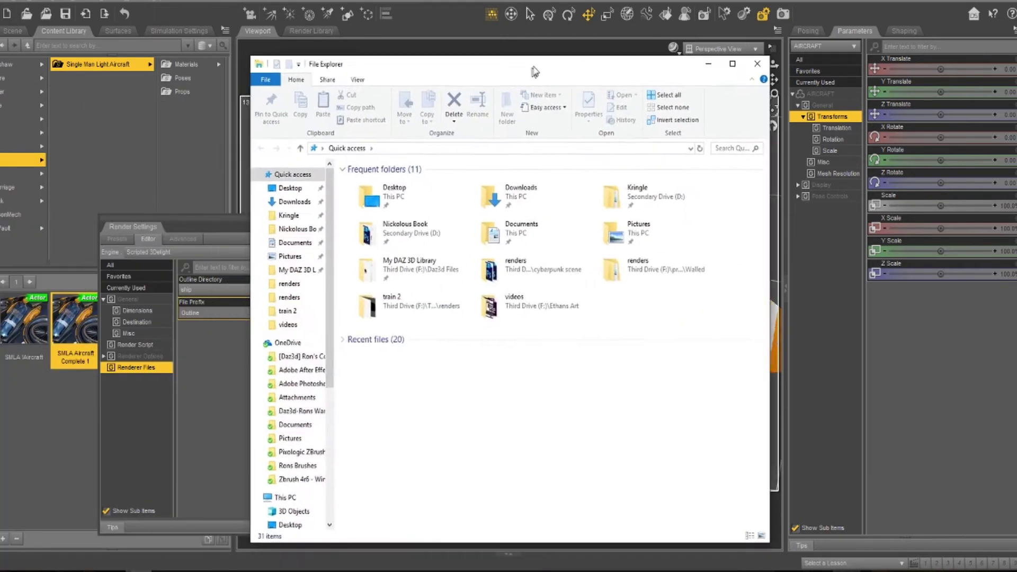
scroll(308, 421, "down", 5)
scroll(307, 421, "down", 2)
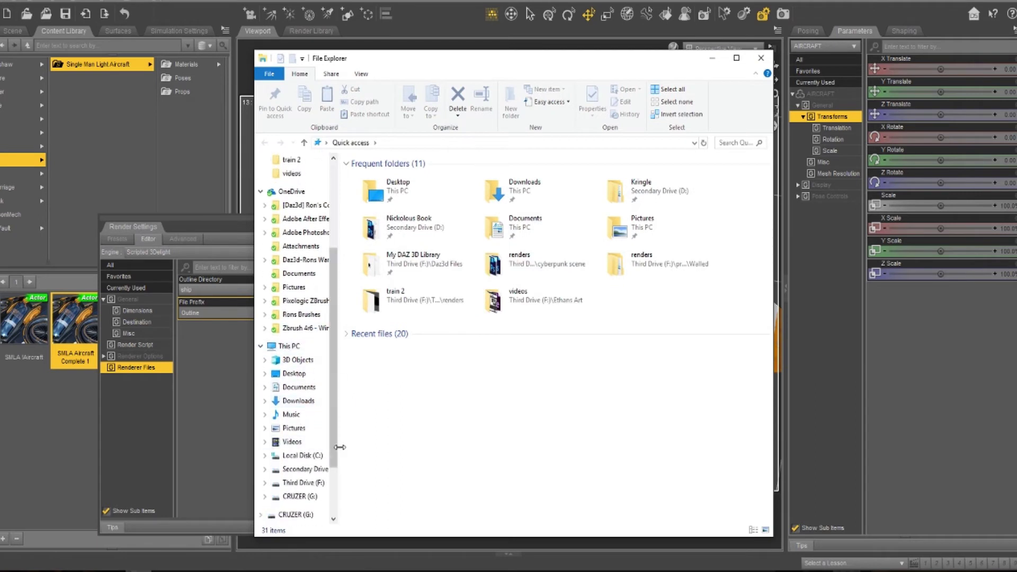
left_click(320, 482)
double_click(386, 248)
double_click(479, 195)
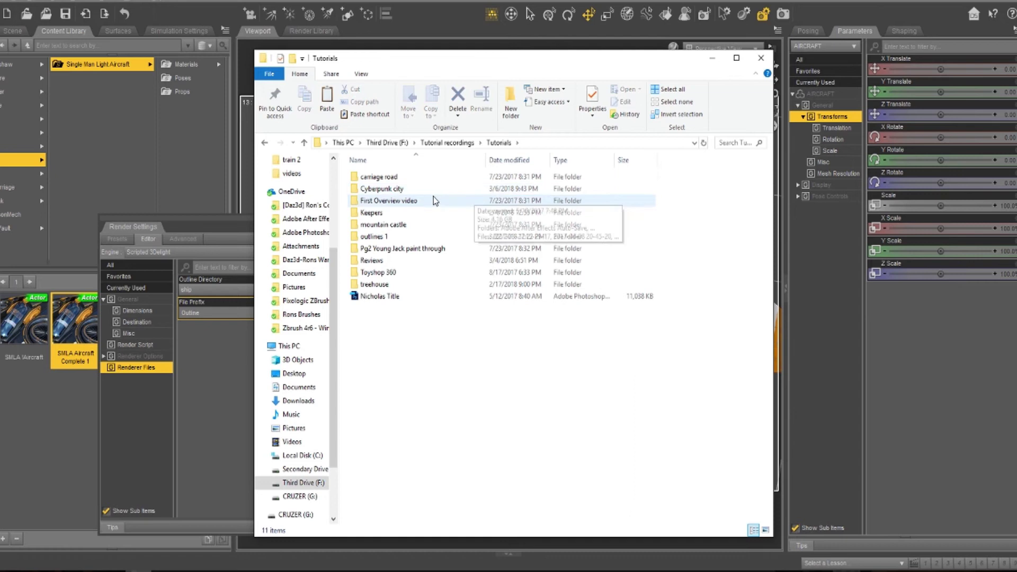
double_click(406, 233)
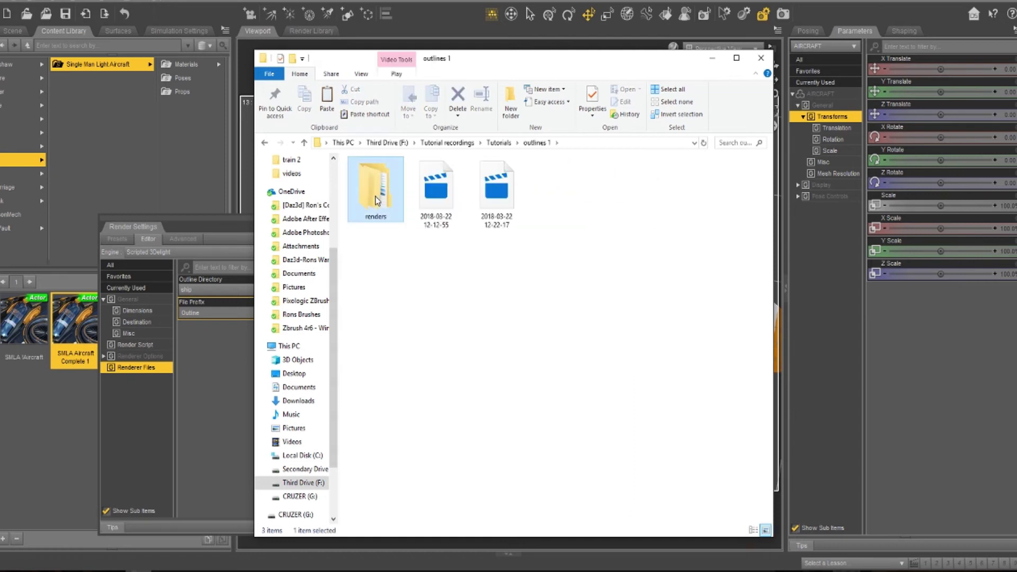
double_click(376, 200)
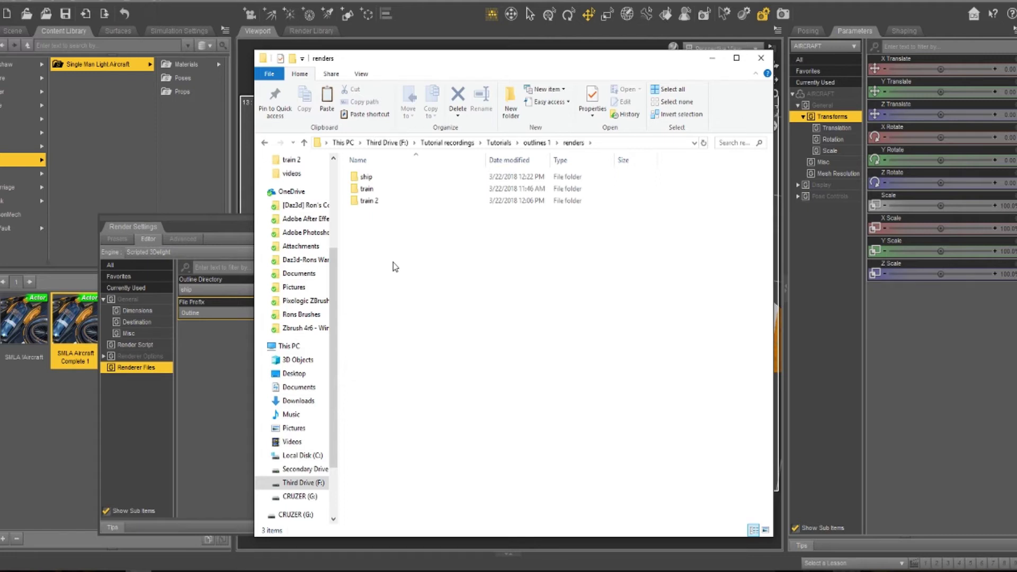
double_click(373, 177)
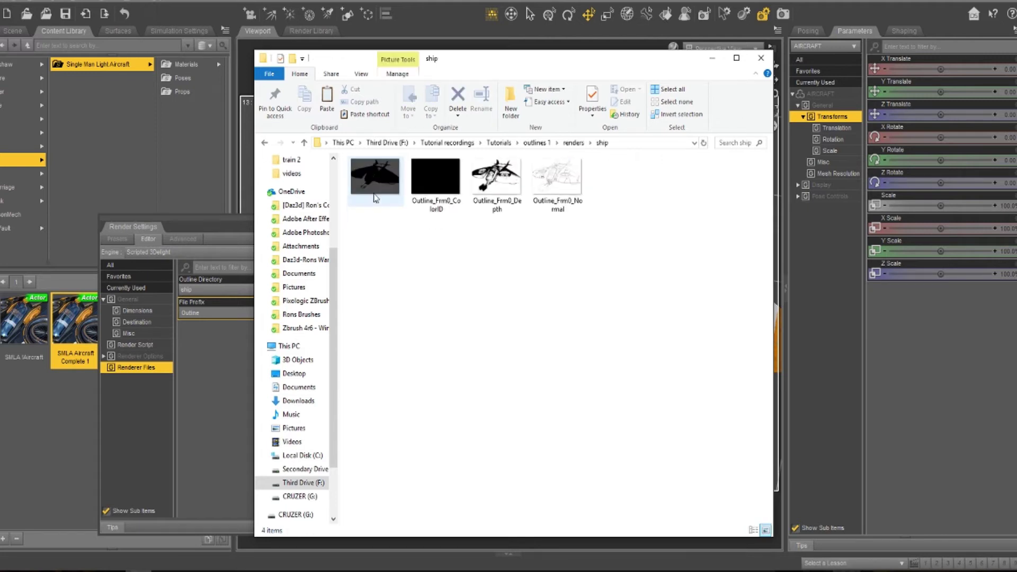
Open the black silhouette render image 1 for viewing, then bring DAZ Studio back to the front.
right_click(375, 186)
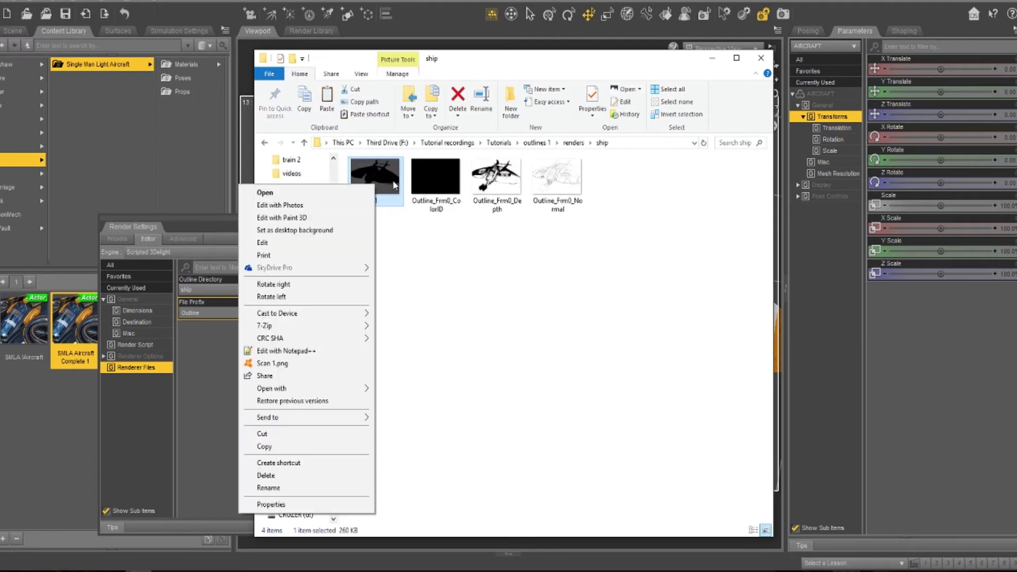
left_click(342, 193)
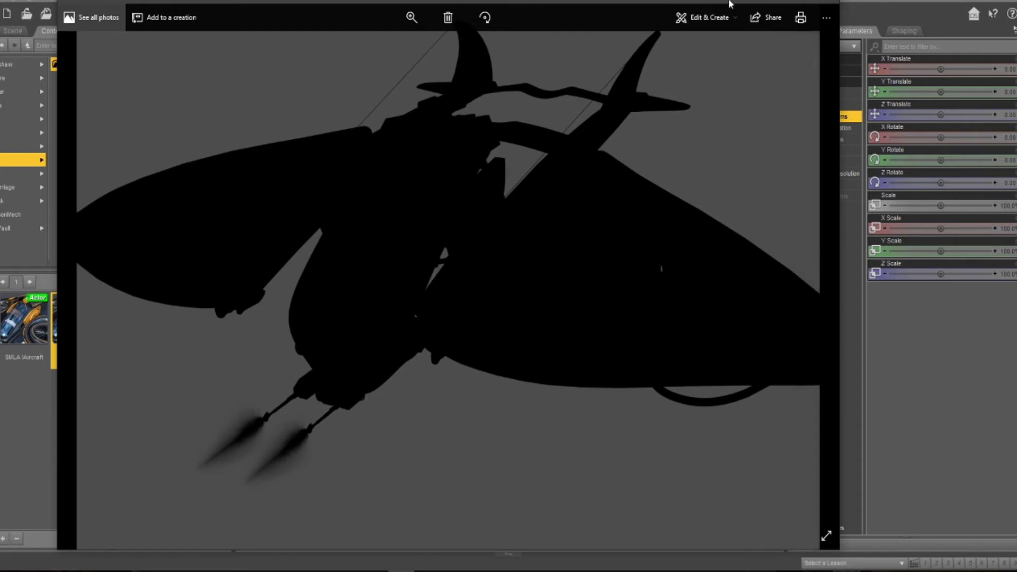
left_click_drag(704, 11, 618, 80)
left_click(763, 16)
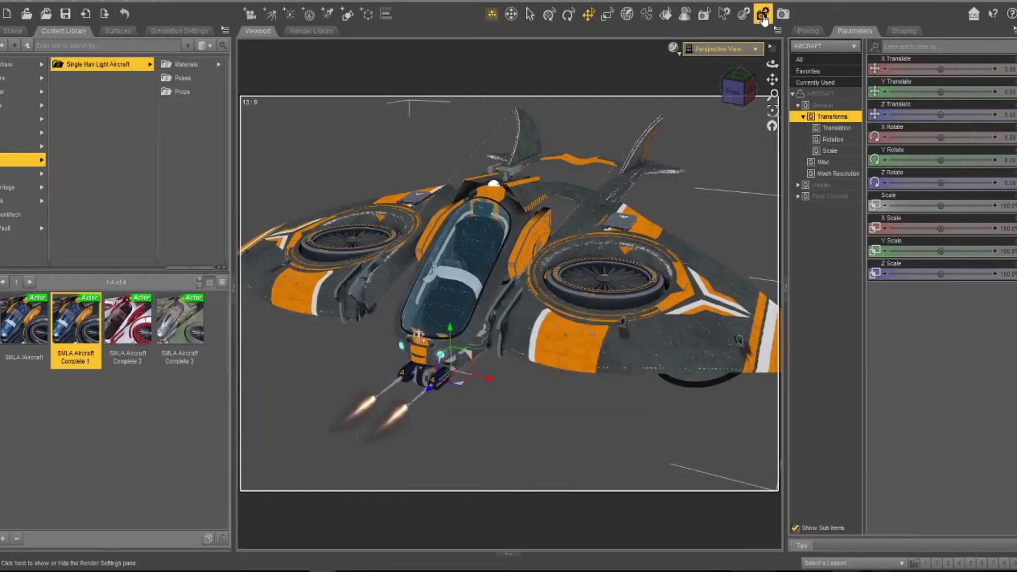
Inspect the Outline Directory in Render Settings via Browse, cancel without changing it, and close the pane.
left_click(761, 18)
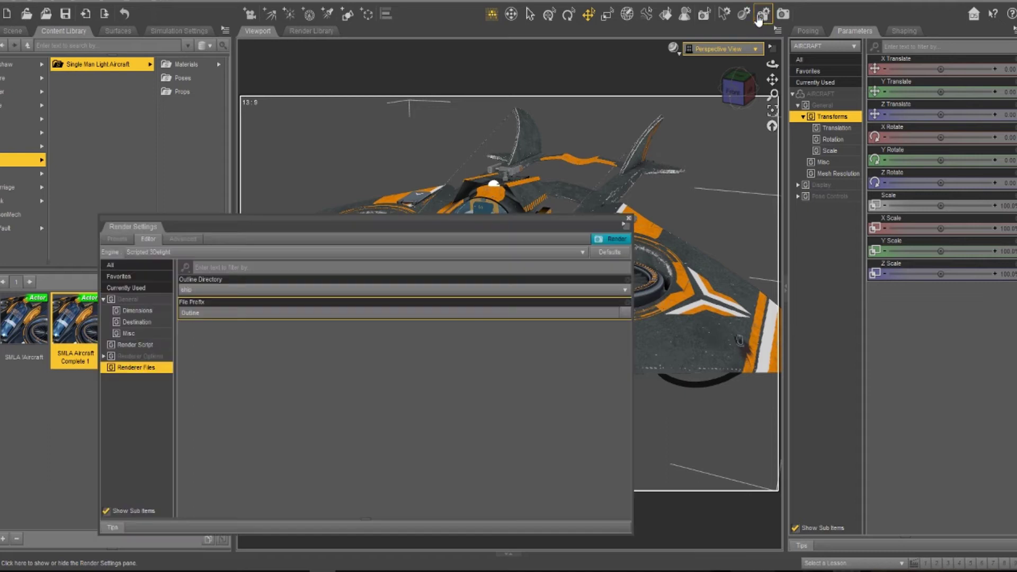
left_click_drag(399, 221, 519, 159)
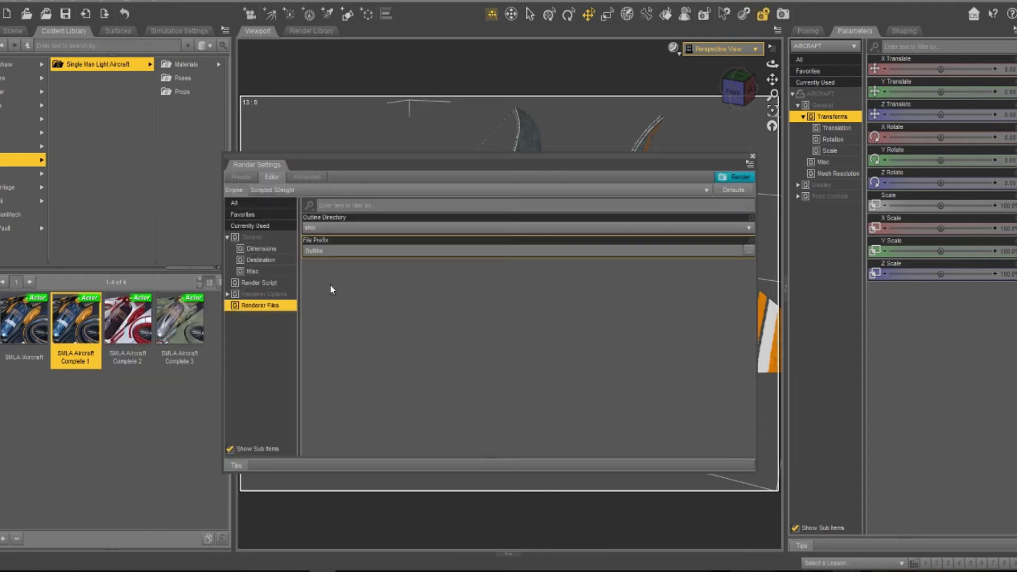
left_click(353, 229)
left_click(357, 217)
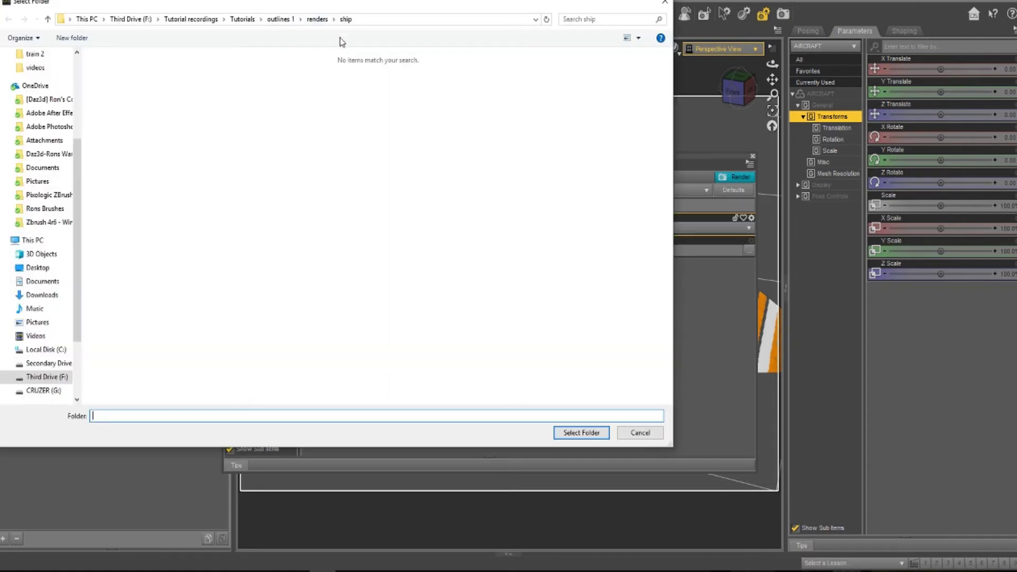
left_click(624, 434)
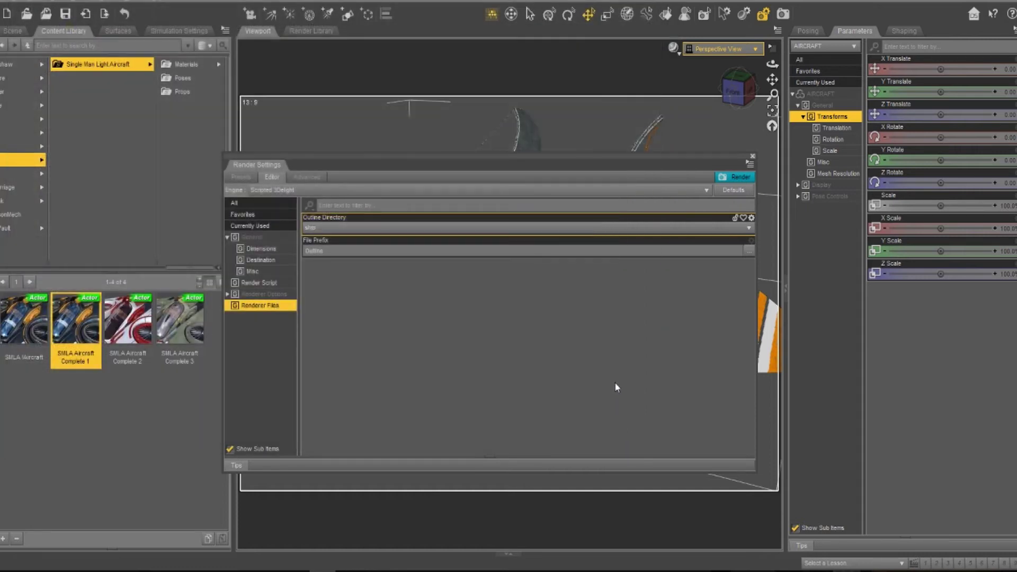
left_click(752, 159)
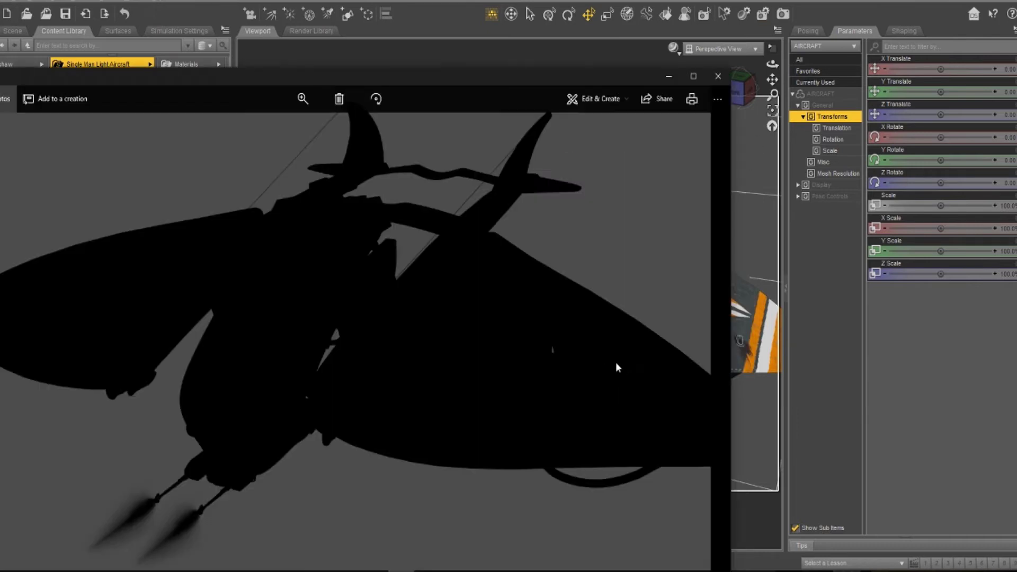
Step through the ColorID, Depth and Normal outline renders in Photos, repositioning the viewer.
left_click(703, 362)
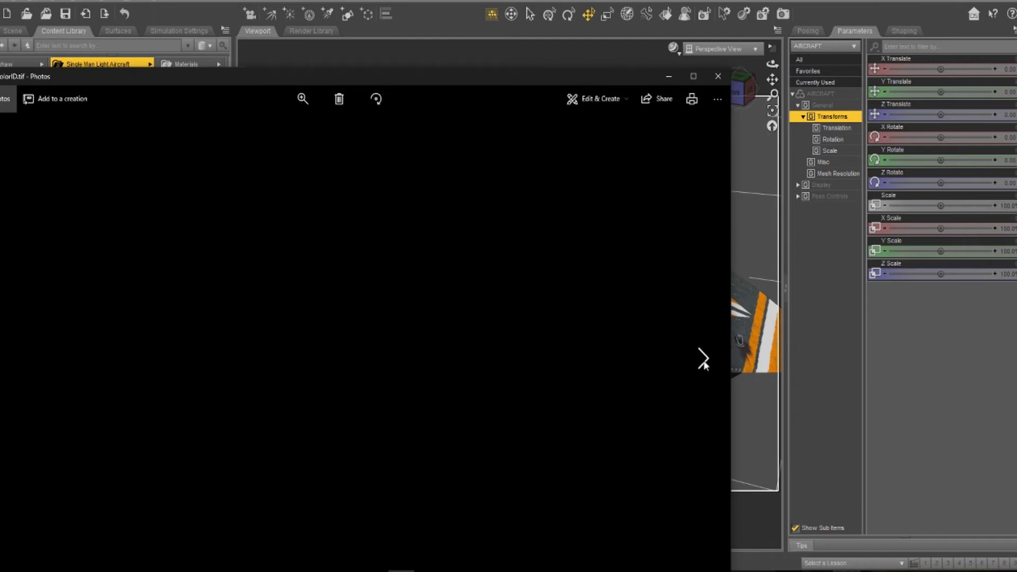
left_click(703, 362)
left_click_drag(539, 78, 642, 22)
left_click(806, 303)
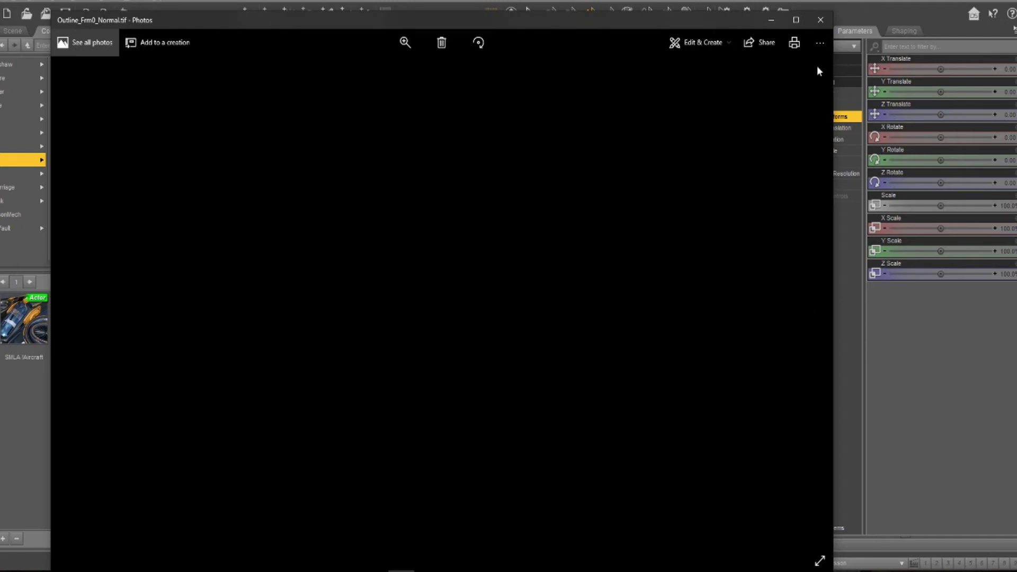
Close Photos and preview the Outline_Frm0_Depth render from the ship folder.
left_click(819, 21)
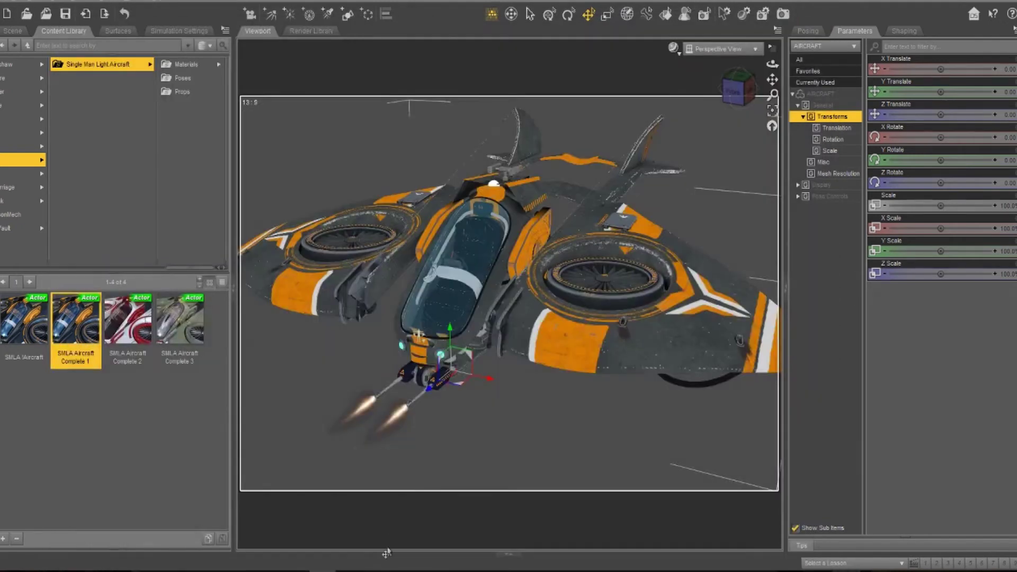
left_click(137, 567)
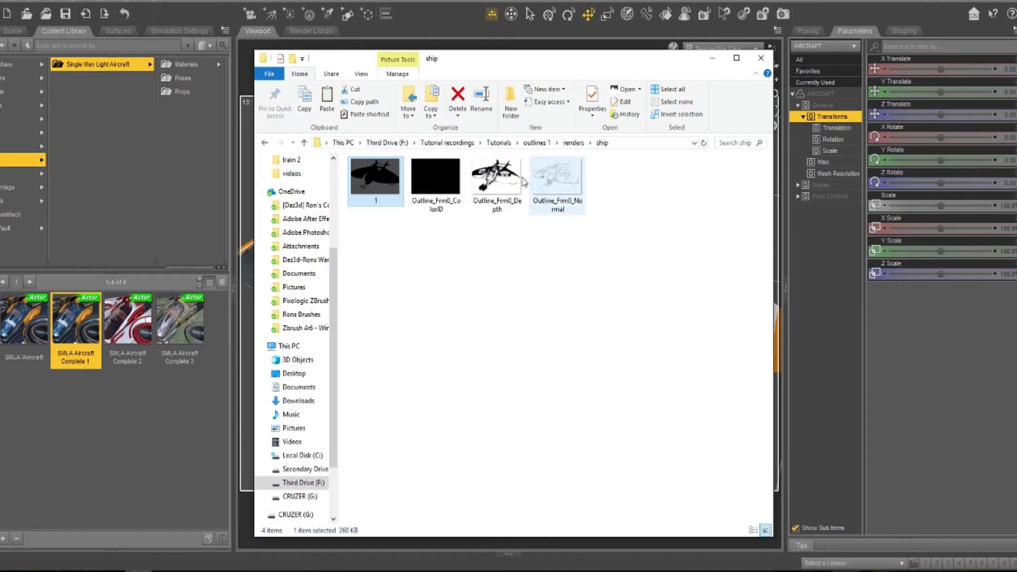
left_click(498, 178)
right_click(498, 177)
left_click(459, 184)
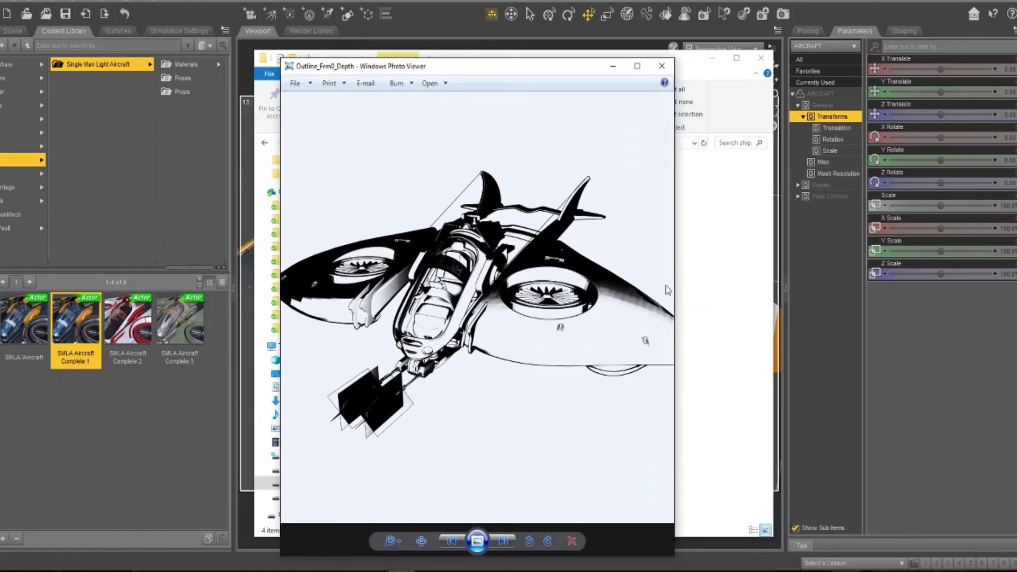
Preview the Outline_Frm0_Normal render in a widened viewer, then close it.
left_click(662, 65)
right_click(549, 182)
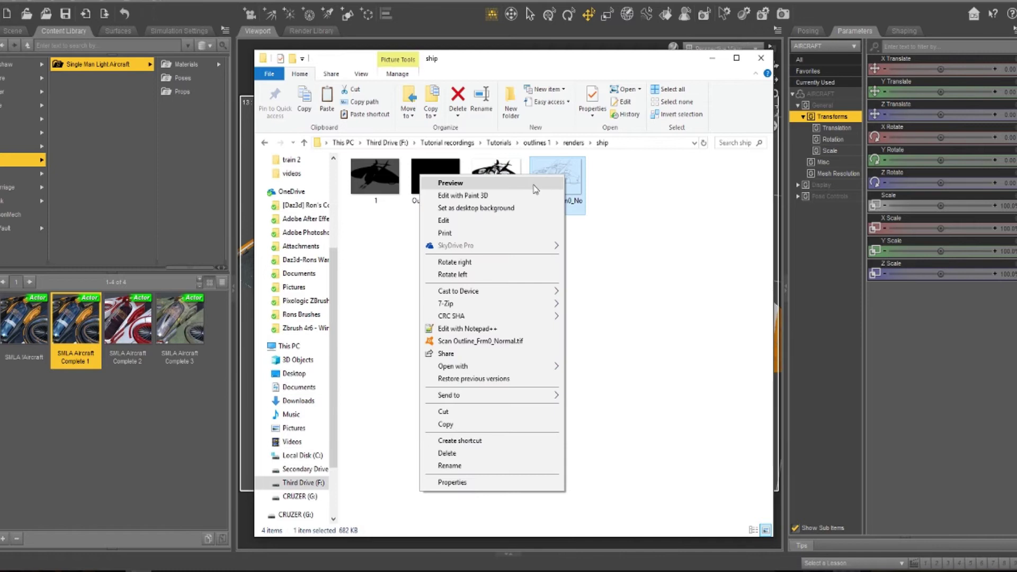
left_click(536, 185)
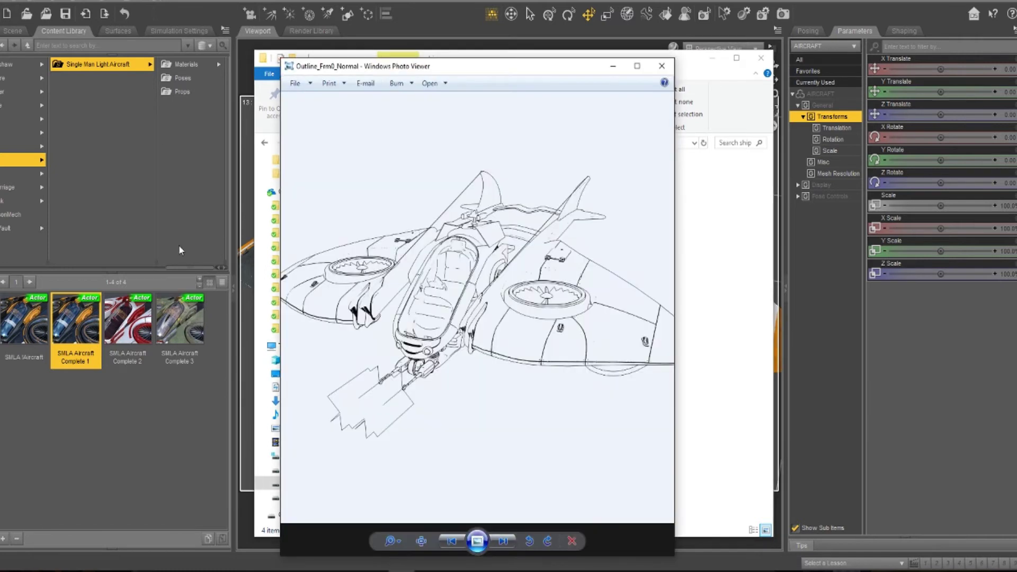
left_click_drag(276, 322, 101, 324)
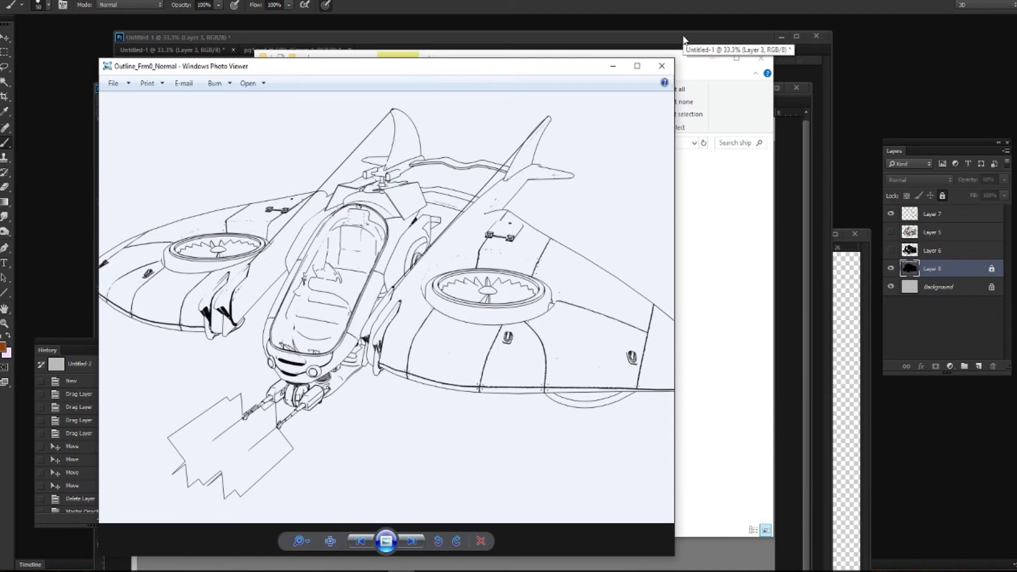
left_click(662, 66)
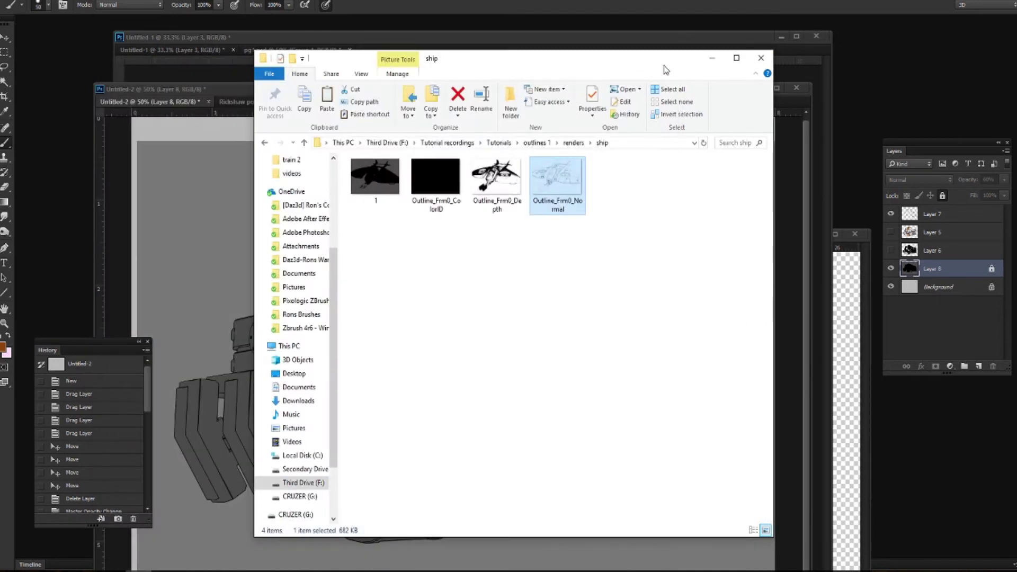
Return to the renders folder, widen and reposition the Explorer window, and bring up the Rickshaw poster.
left_click(266, 145)
left_click_drag(254, 157, 152, 157)
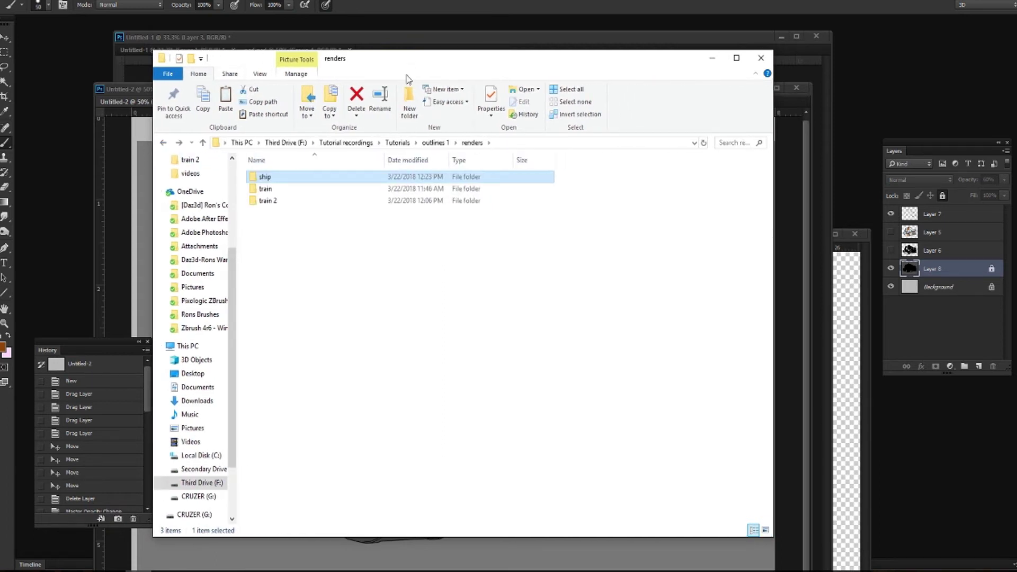
left_click_drag(415, 60, 399, 179)
left_click(310, 102)
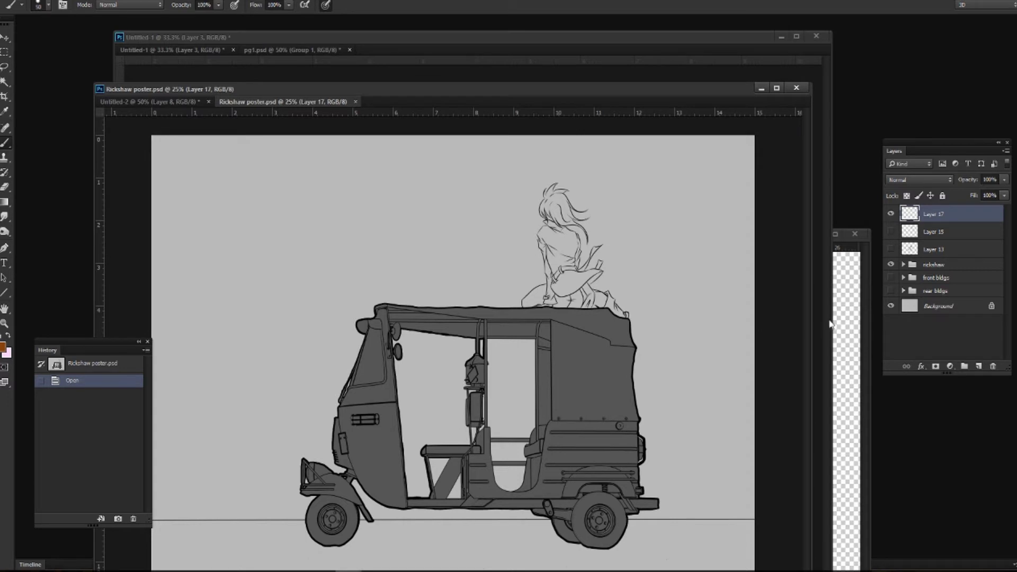
Toggle the front and rear bldgs layers, expand the rickshaw group, and hide its fill and the group.
left_click(891, 279)
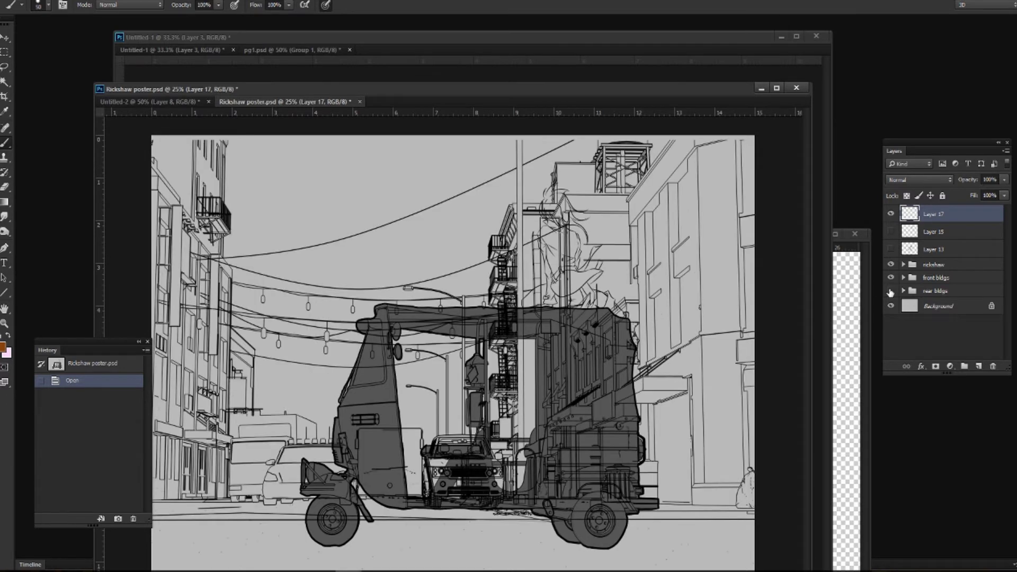
left_click(890, 291)
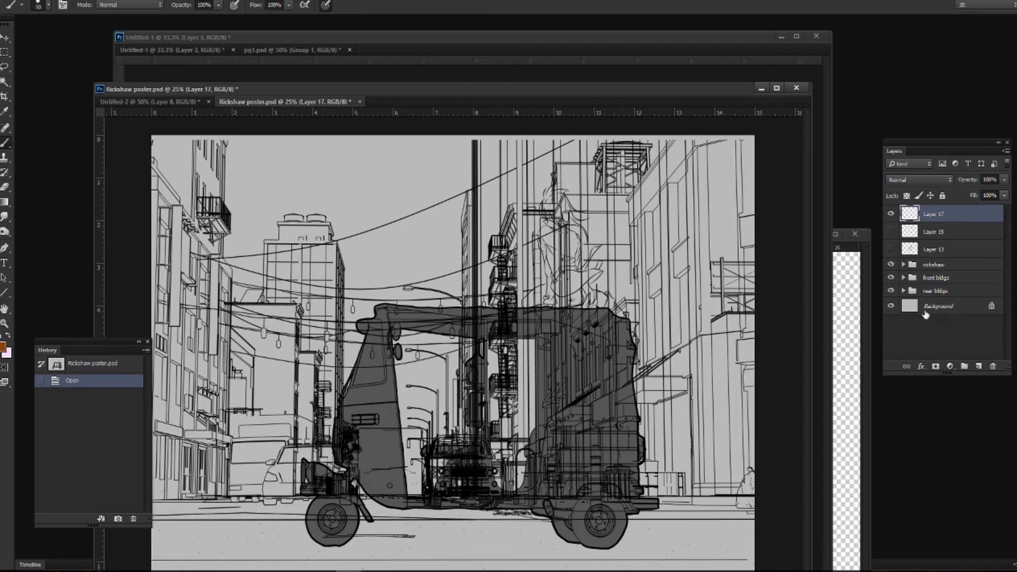
left_click(903, 264)
scroll(902, 346, "down", 2)
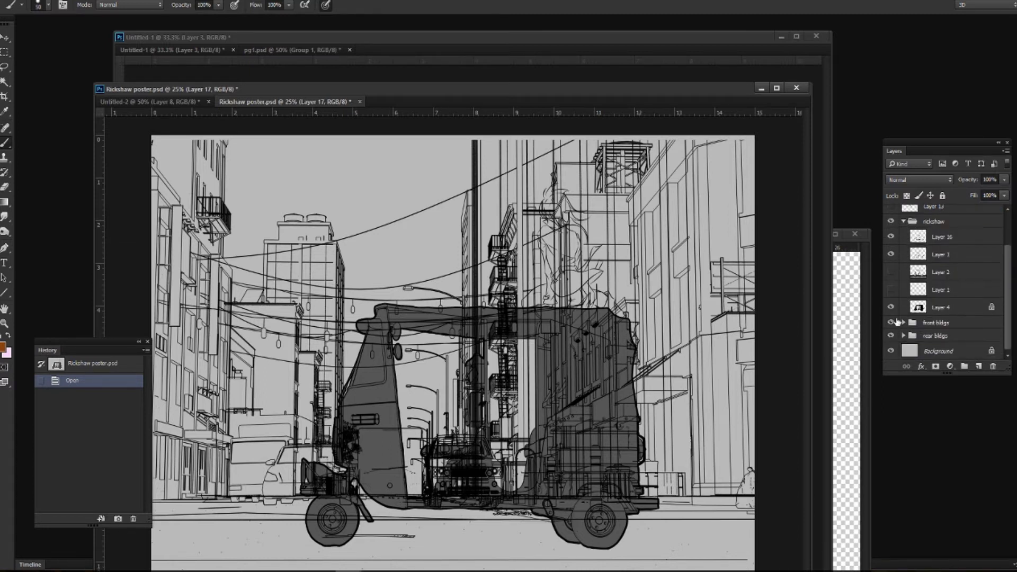
left_click(890, 308)
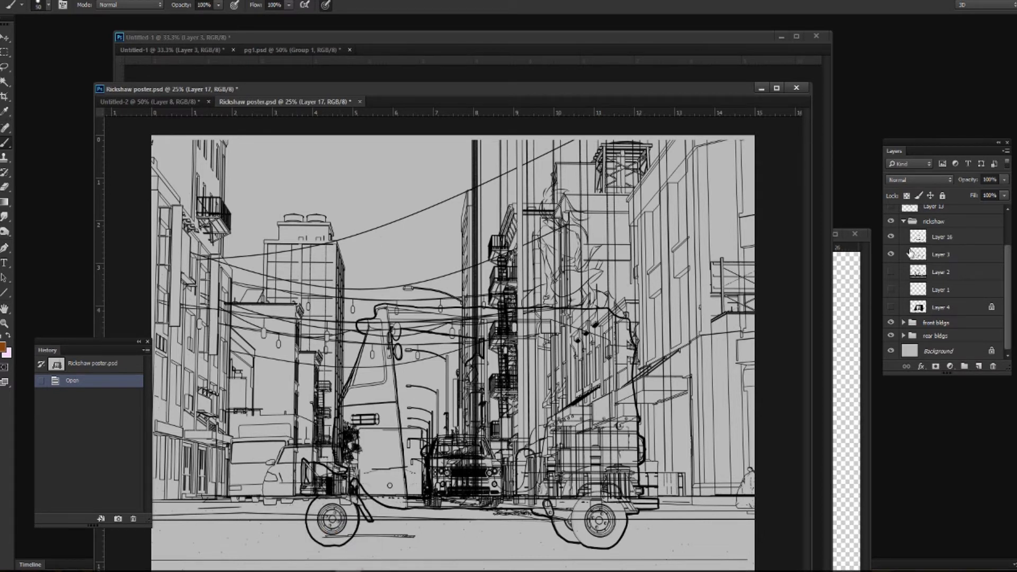
left_click(891, 323)
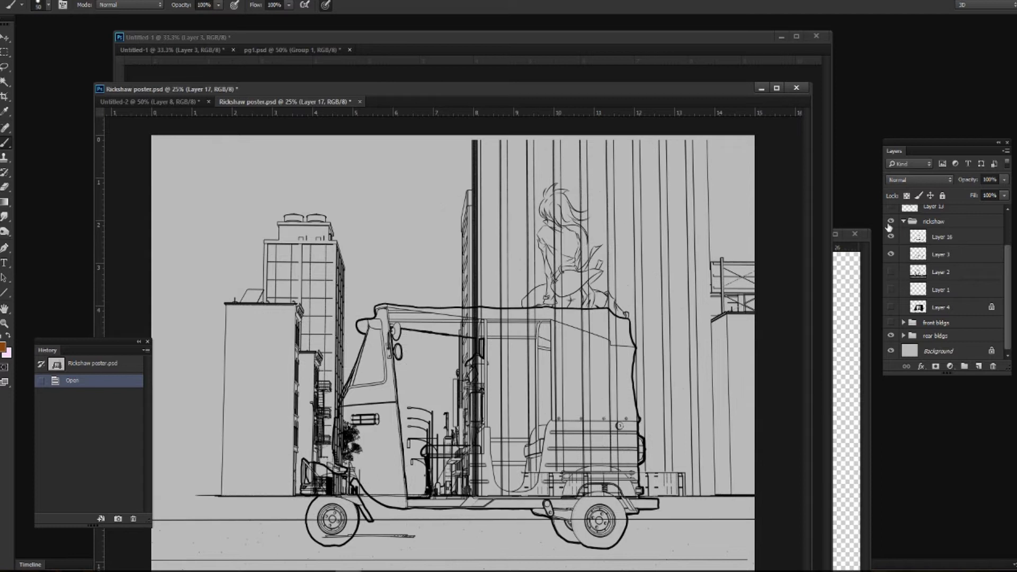
left_click(890, 221)
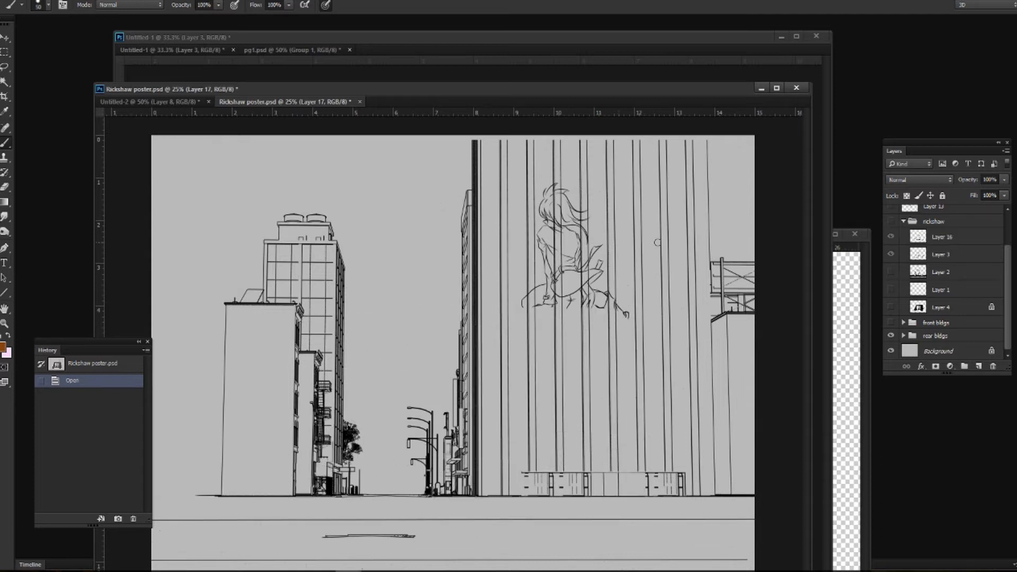
Hide Layer 17's figure sketch and both building layers, leaving the rickshaw drawing alone, then bring up the renders folder.
scroll(914, 225, "up", 2)
left_click(891, 213)
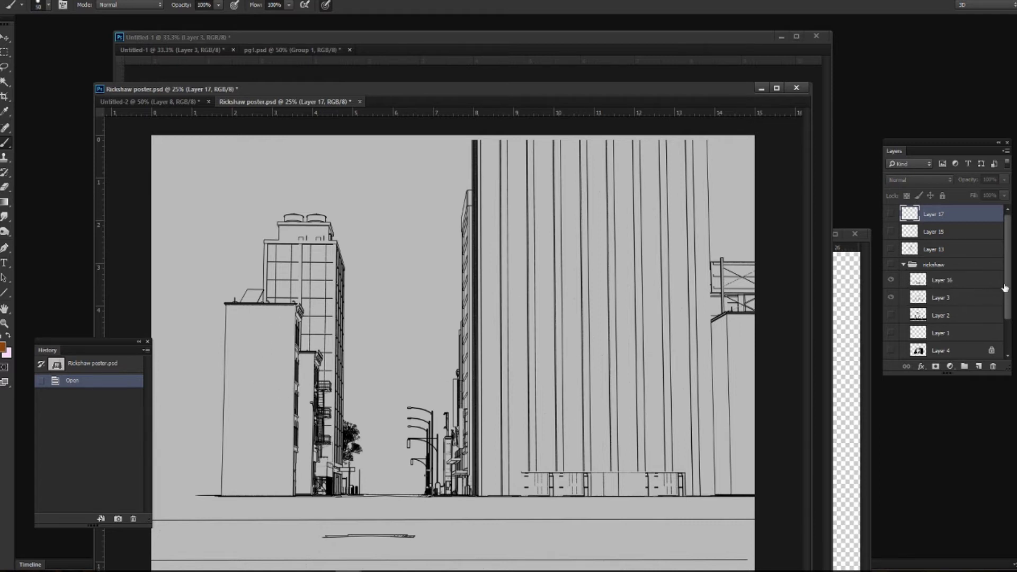
scroll(1006, 318, "down", 3)
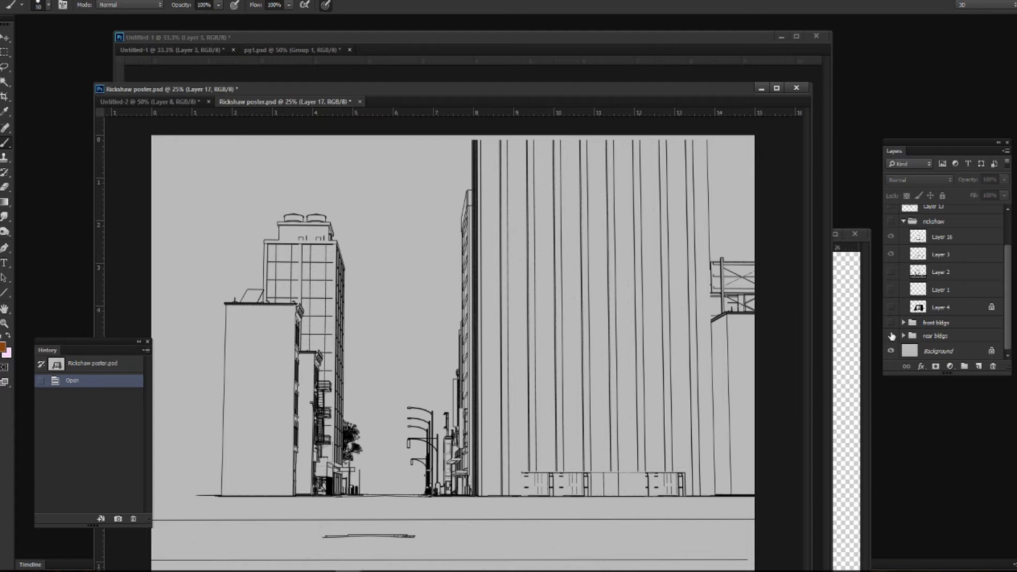
left_click(892, 336)
left_click(890, 322)
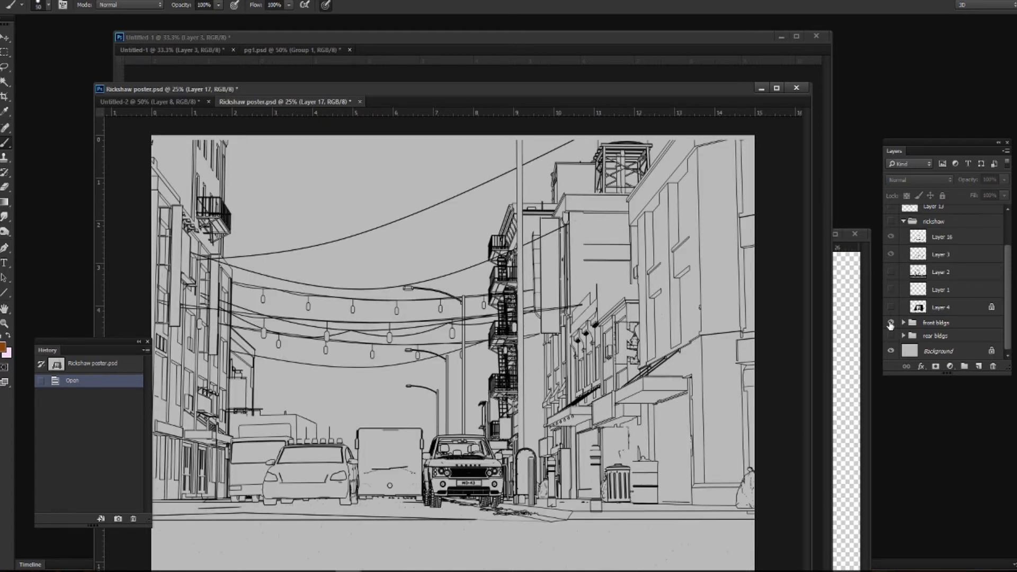
left_click(890, 323)
scroll(902, 273, "up", 2)
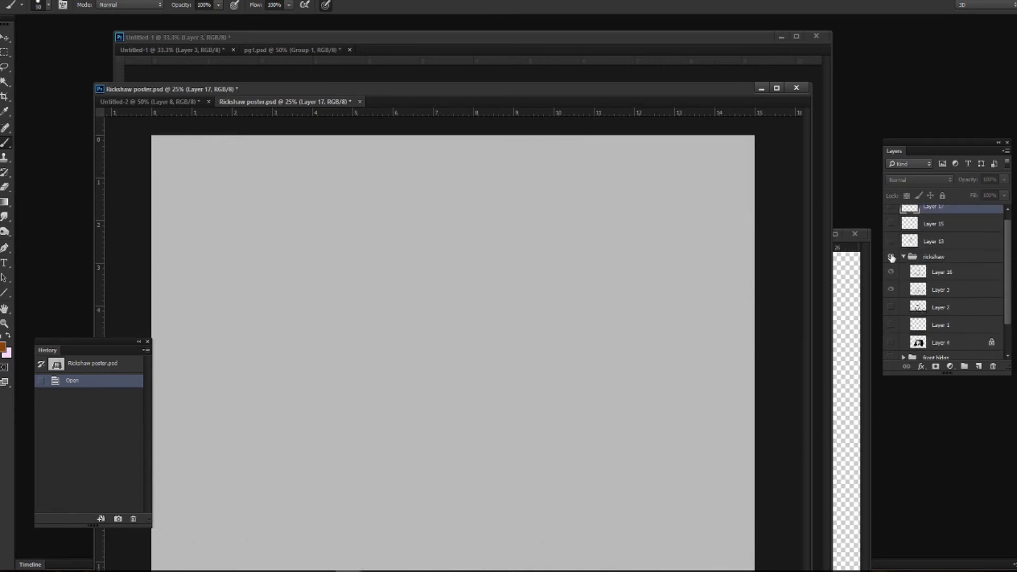
left_click(891, 257)
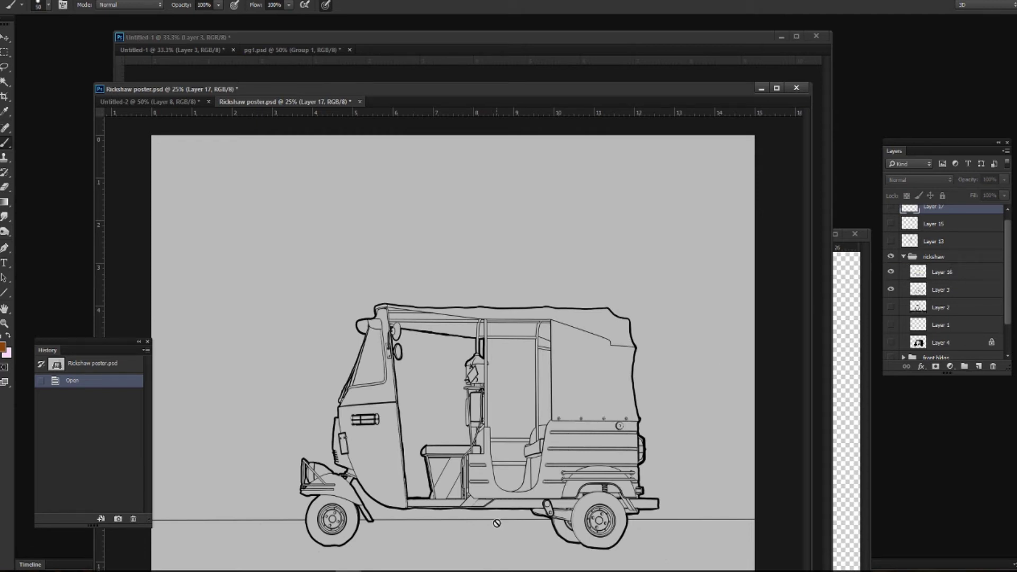
left_click(139, 571)
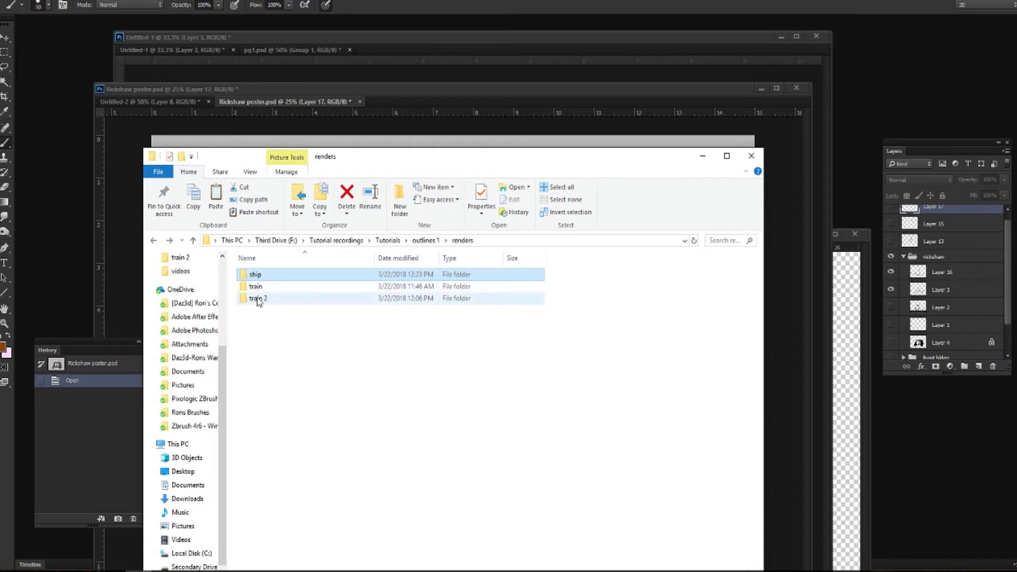
Open the ship folder in a new window and the train folder in the renders window, then return to Photoshop.
right_click(265, 275)
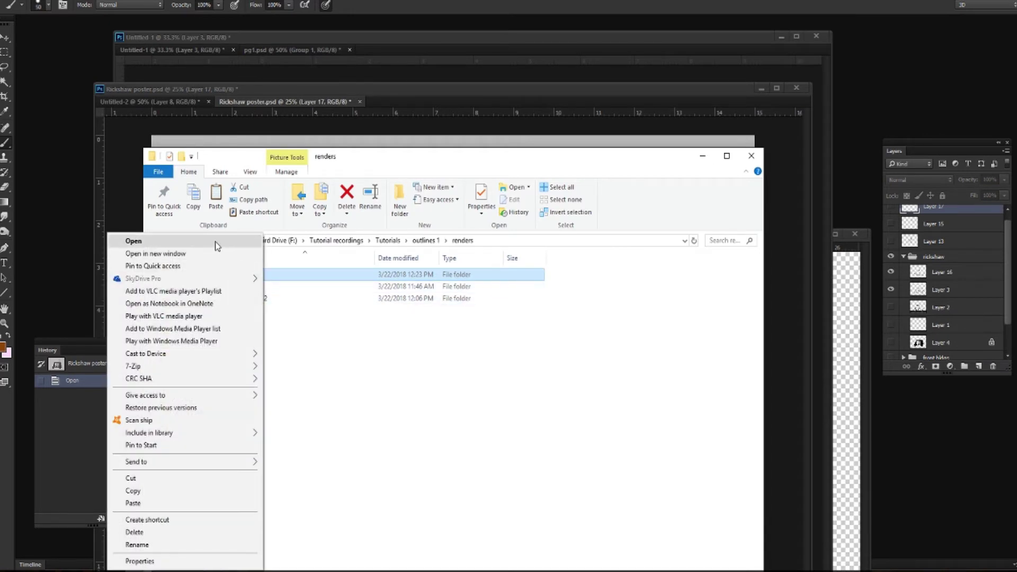
left_click(215, 241)
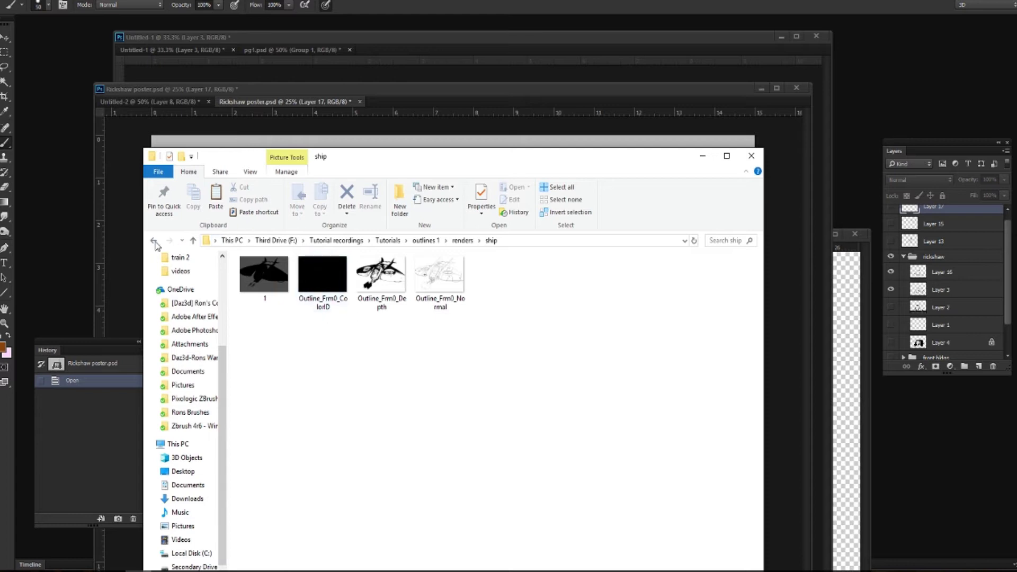
left_click(154, 241)
right_click(262, 275)
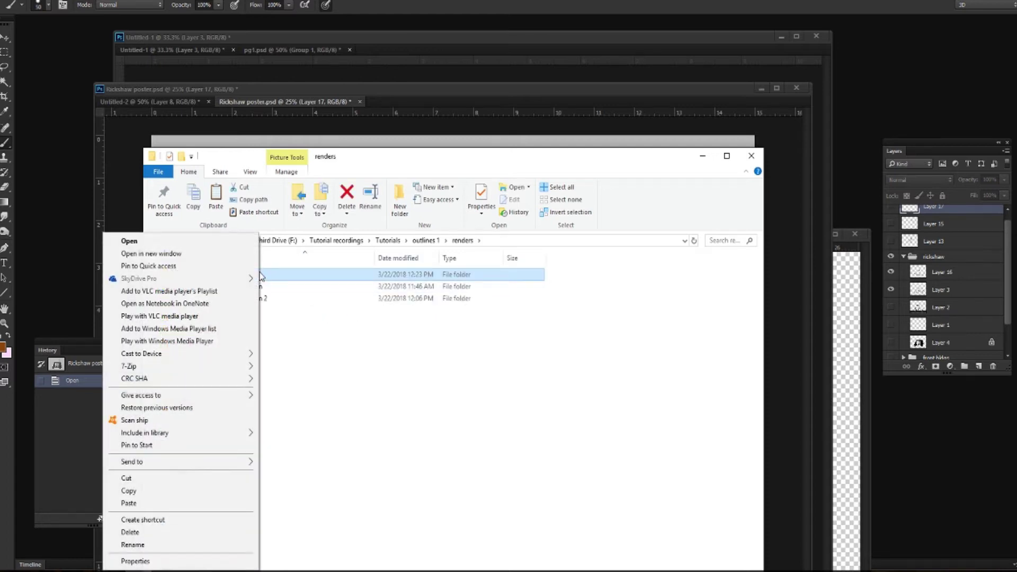
left_click(226, 255)
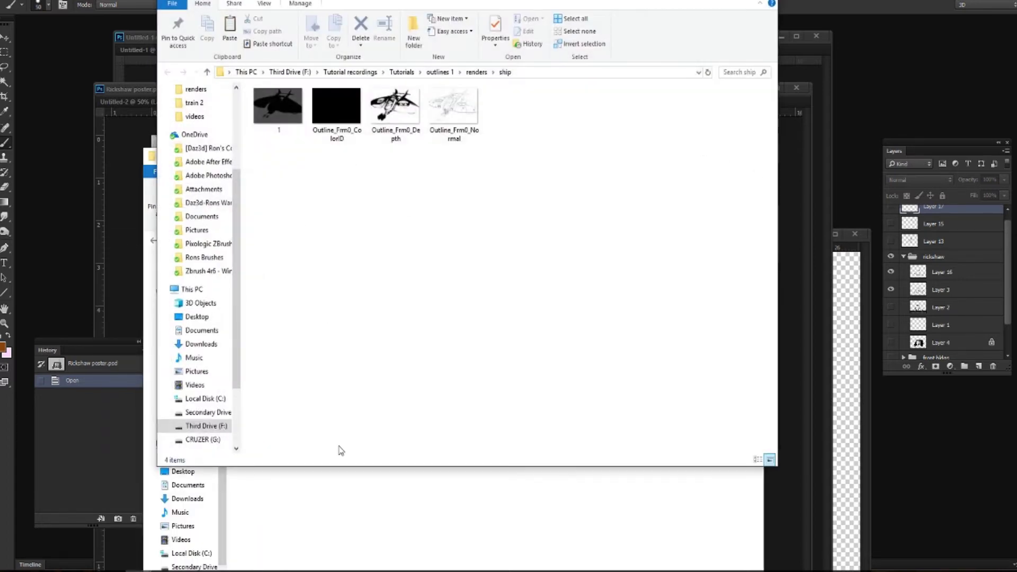
double_click(257, 286)
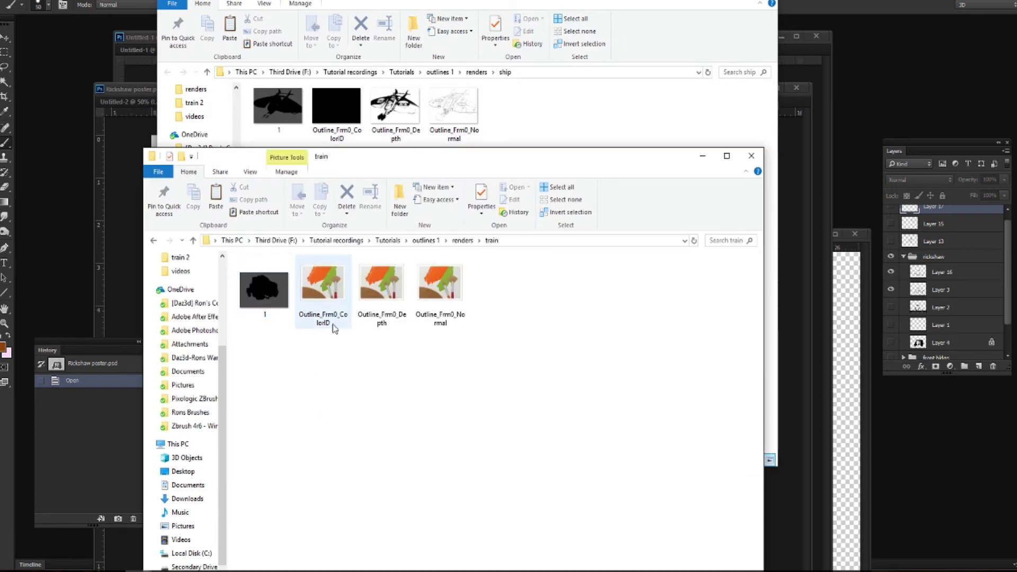
left_click_drag(400, 154, 403, 181)
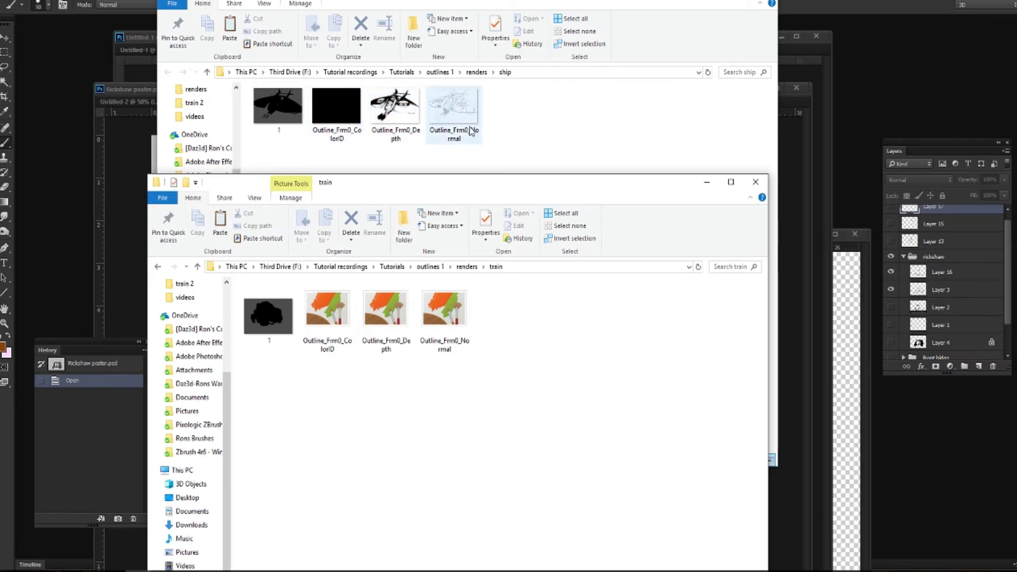
left_click(127, 94)
Collapse and hide the rickshaw group, hide front bldgs, and show only the rear bldgs layer.
scroll(936, 285, "up", 1)
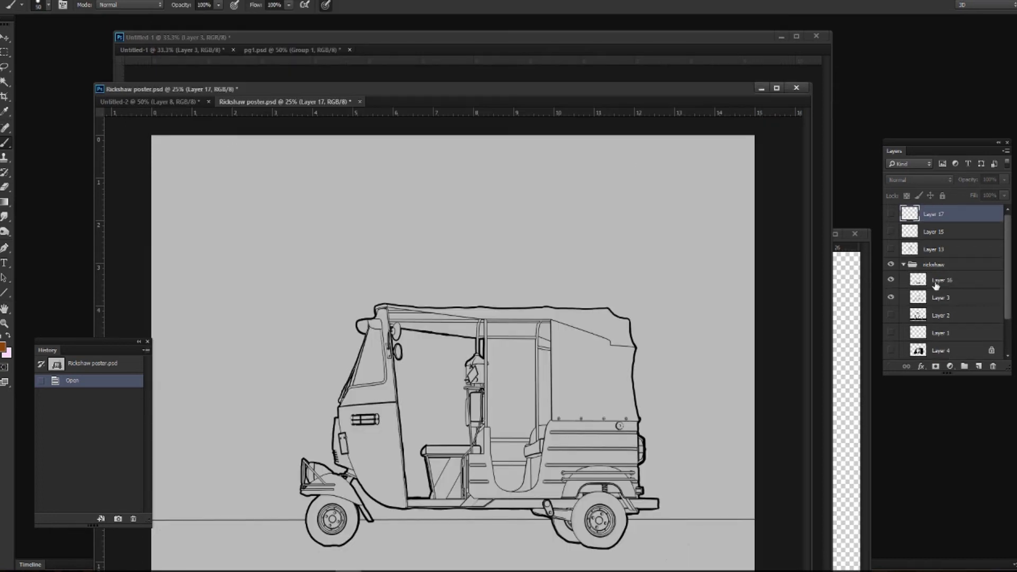
left_click(903, 264)
left_click(891, 278)
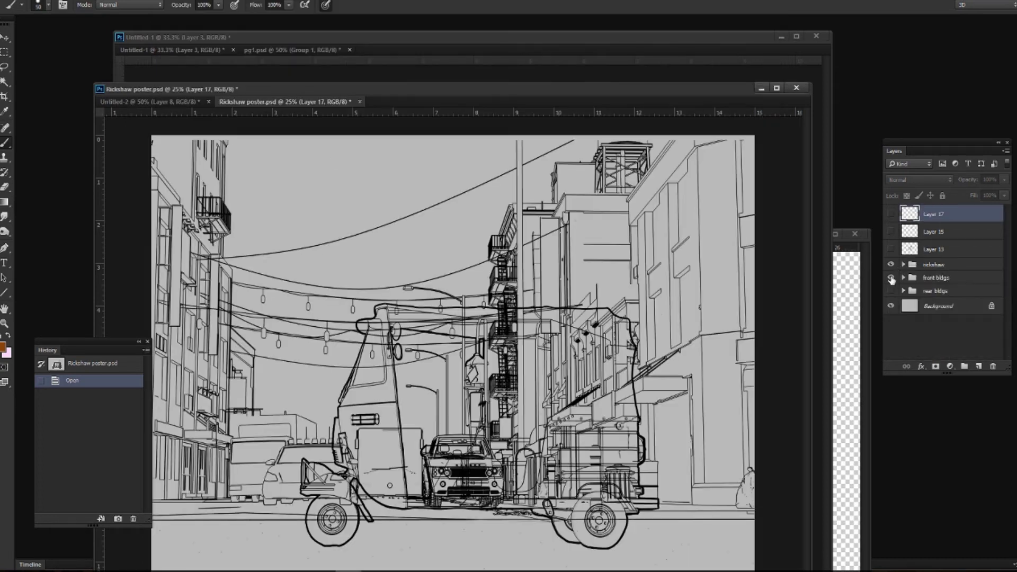
left_click(891, 265)
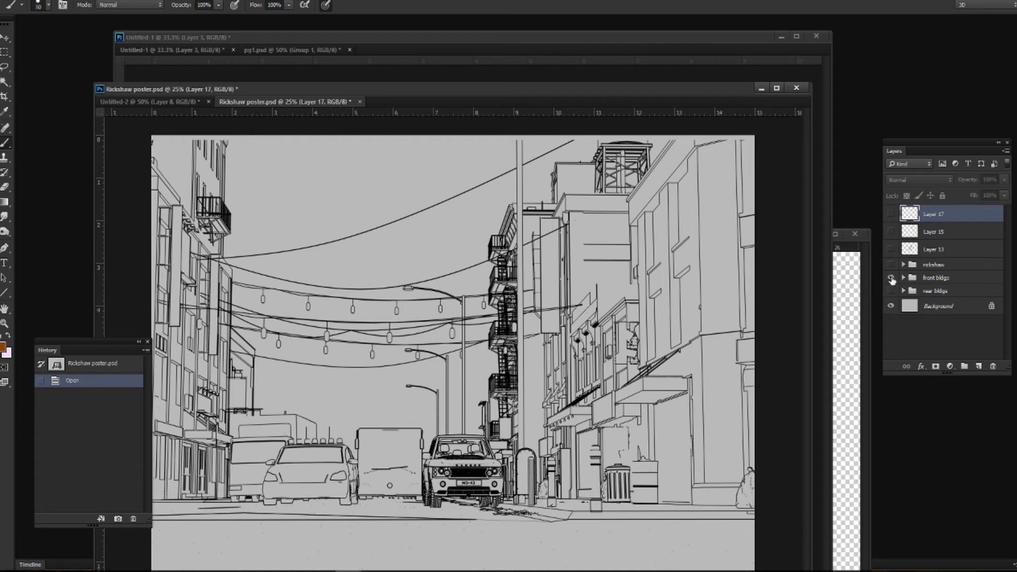
left_click(892, 278)
left_click(891, 291)
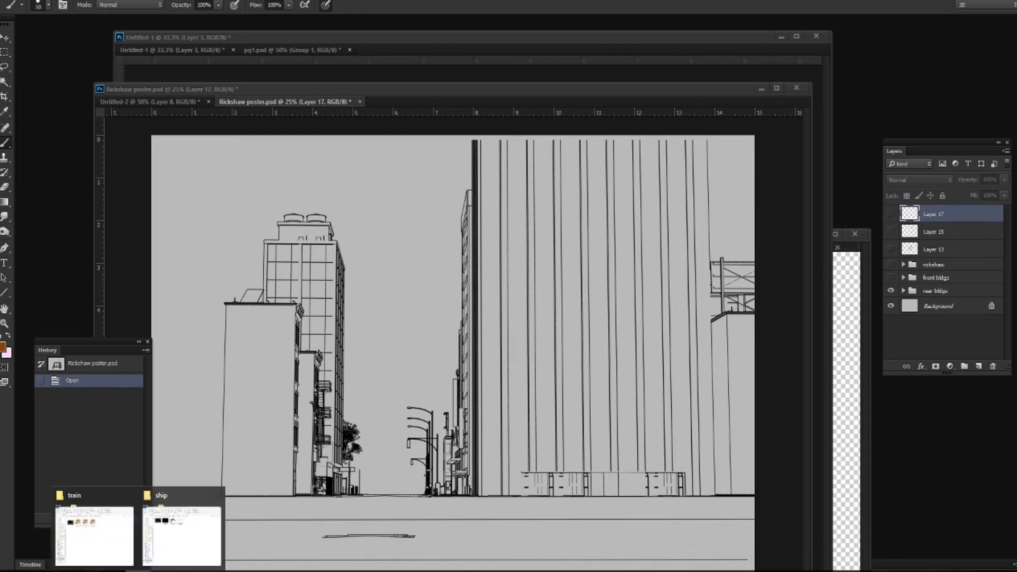
Bring up the train folder window, go back to renders, and close File Explorer.
left_click(91, 532)
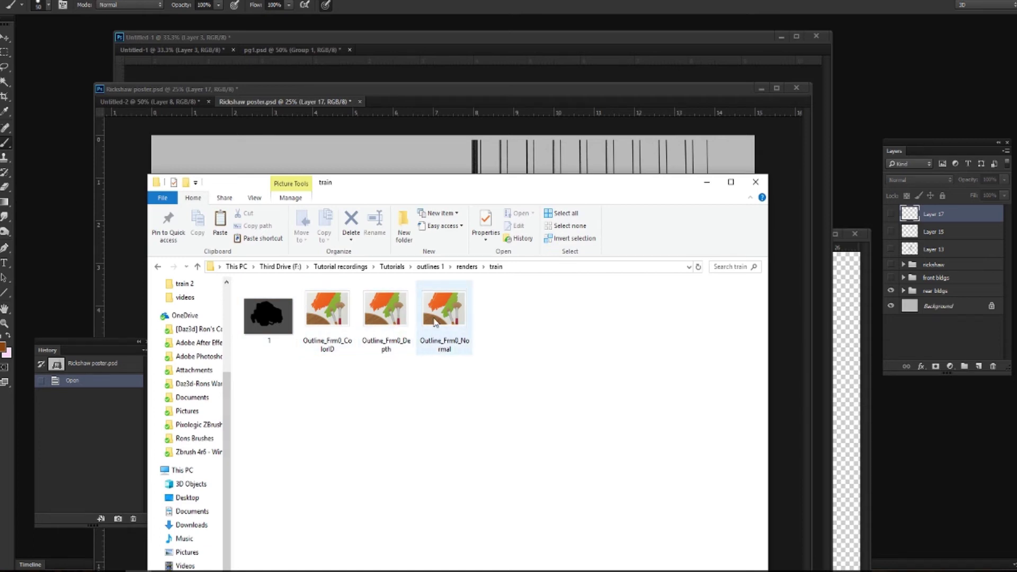
left_click(159, 267)
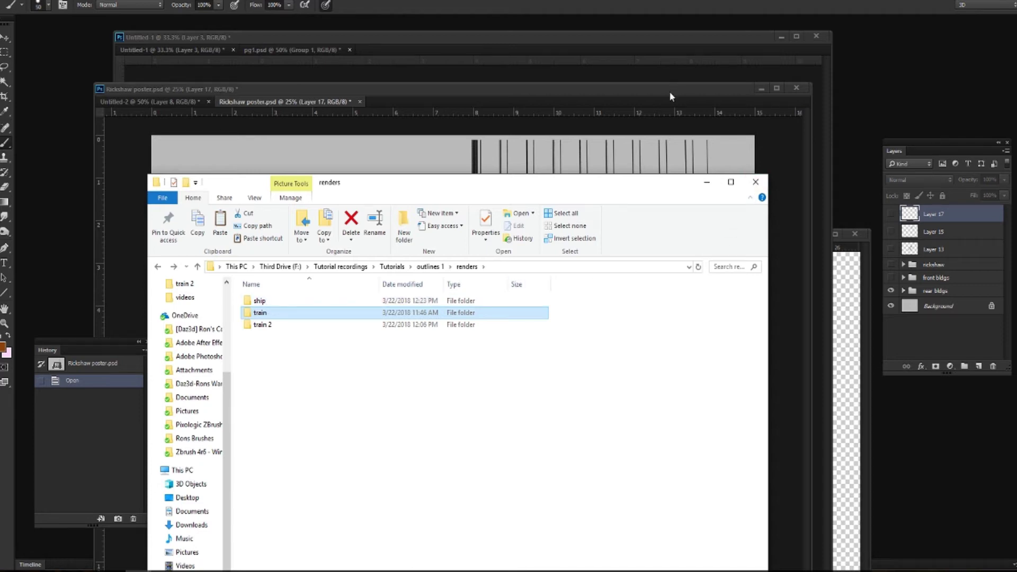
left_click(755, 184)
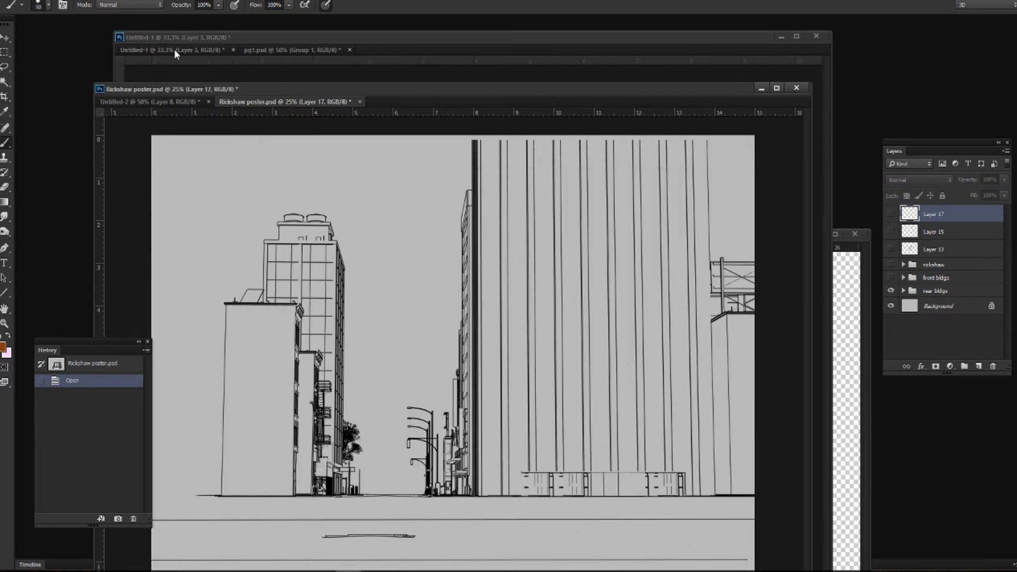
In Untitled-2, toggle Layers 8 and 7, unlock Layer 8 and set its opacity to 54%.
left_click(177, 101)
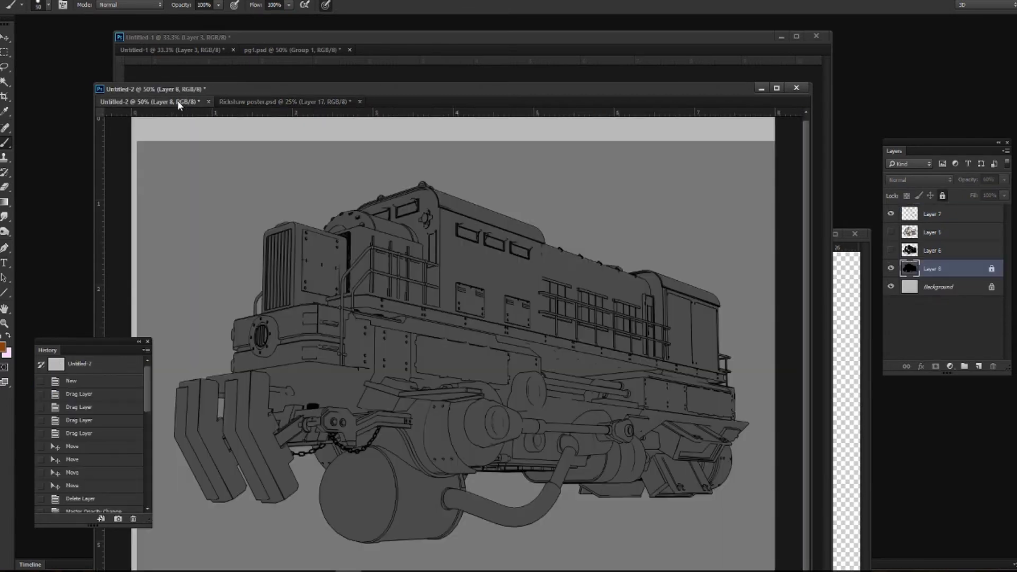
left_click(890, 269)
left_click(890, 214)
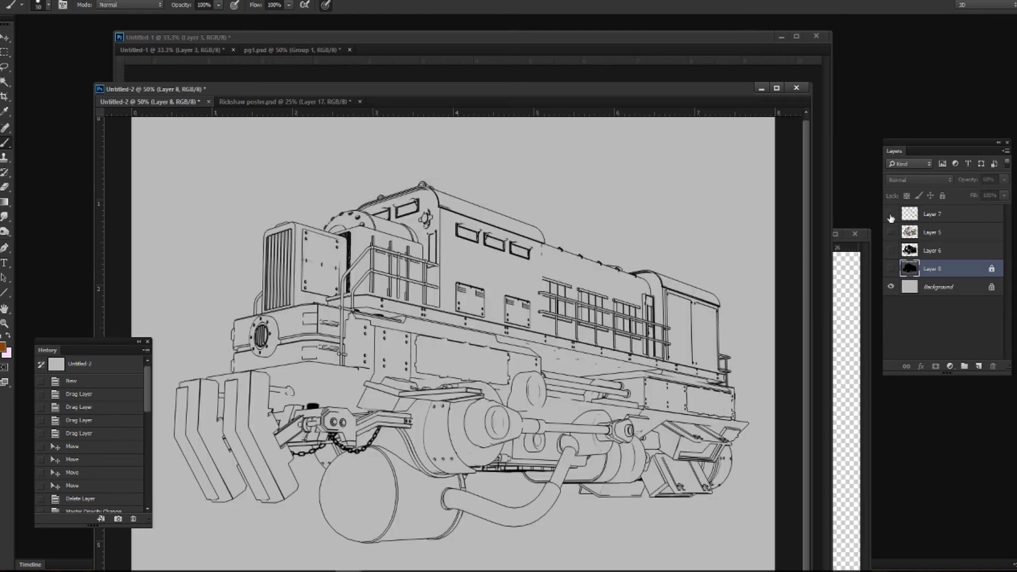
left_click(890, 215)
left_click(891, 269)
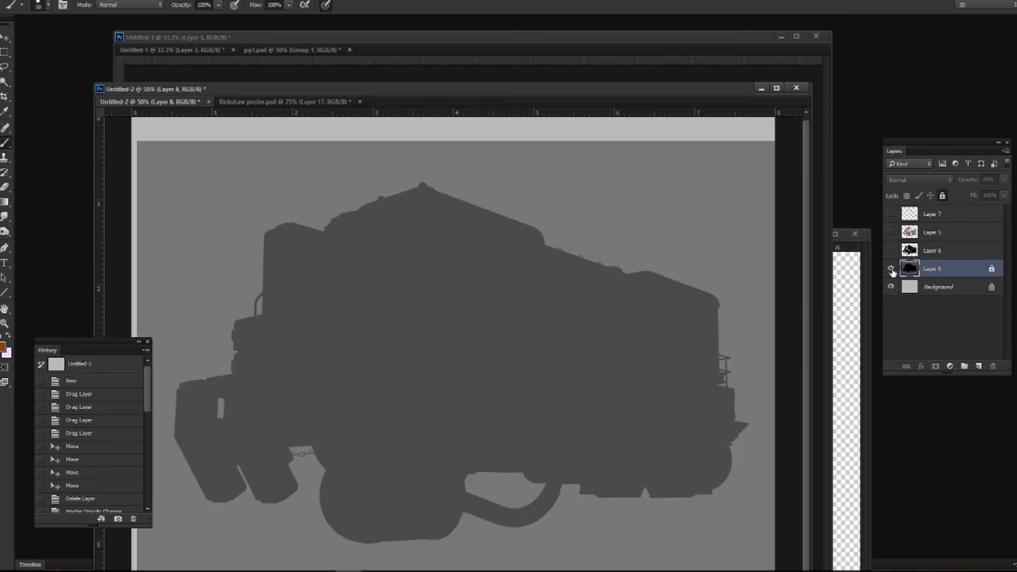
left_click(942, 196)
left_click(1004, 180)
left_click_drag(950, 195, 983, 198)
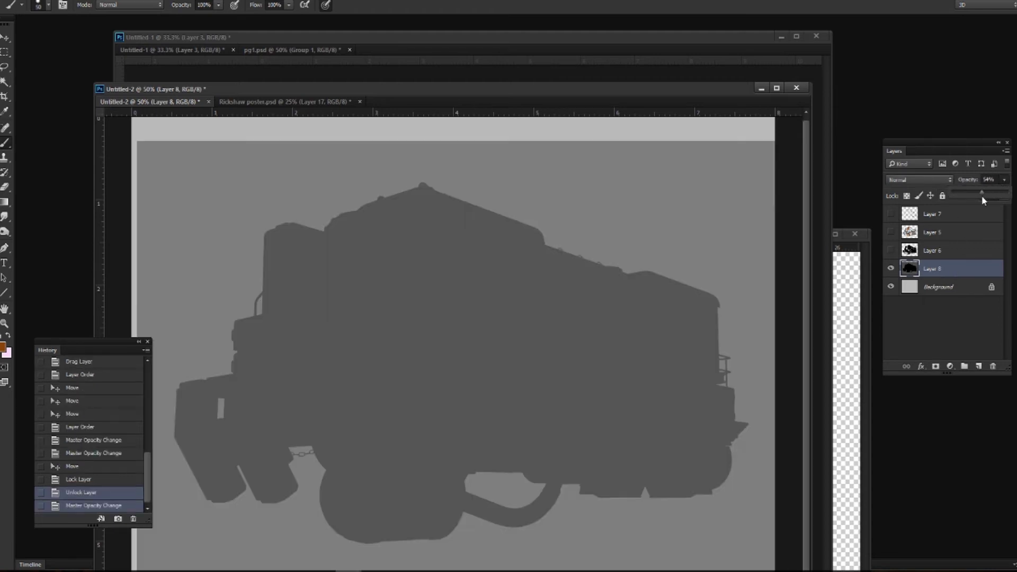
Briefly preview Layer 6, then show the Layer 7 line art and Layer 5 coloured render.
left_click(891, 251)
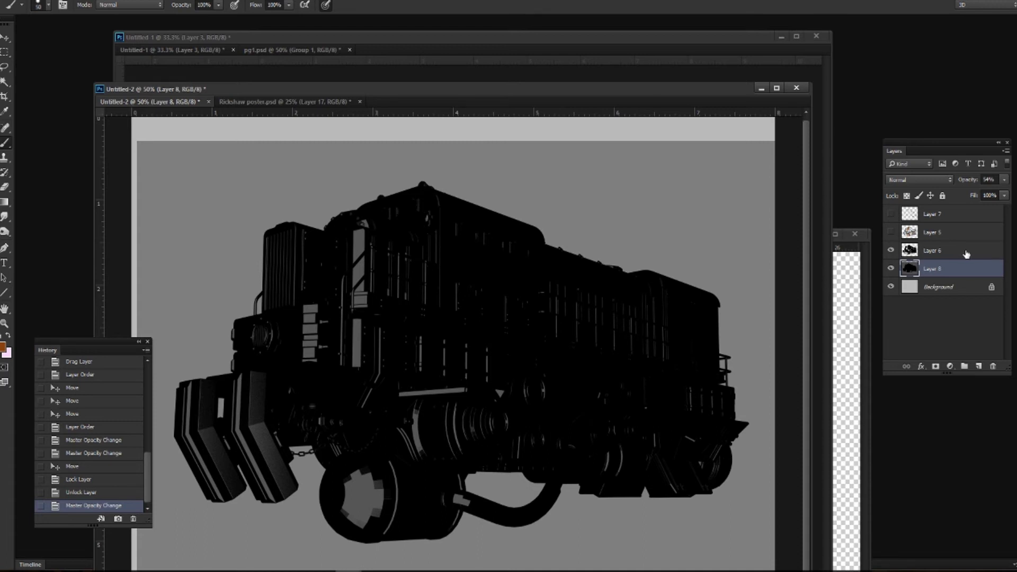
left_click(891, 251)
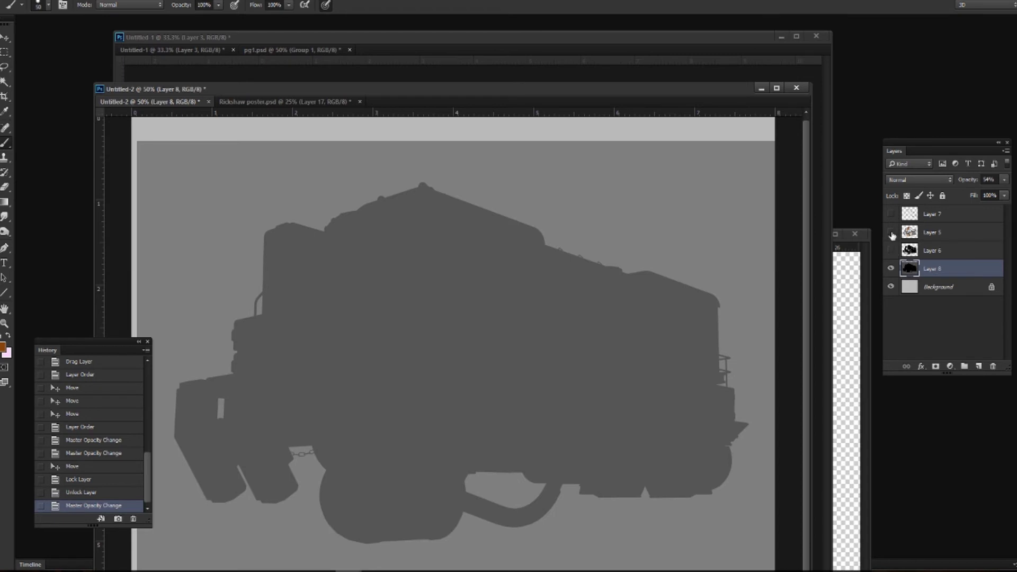
left_click(890, 214)
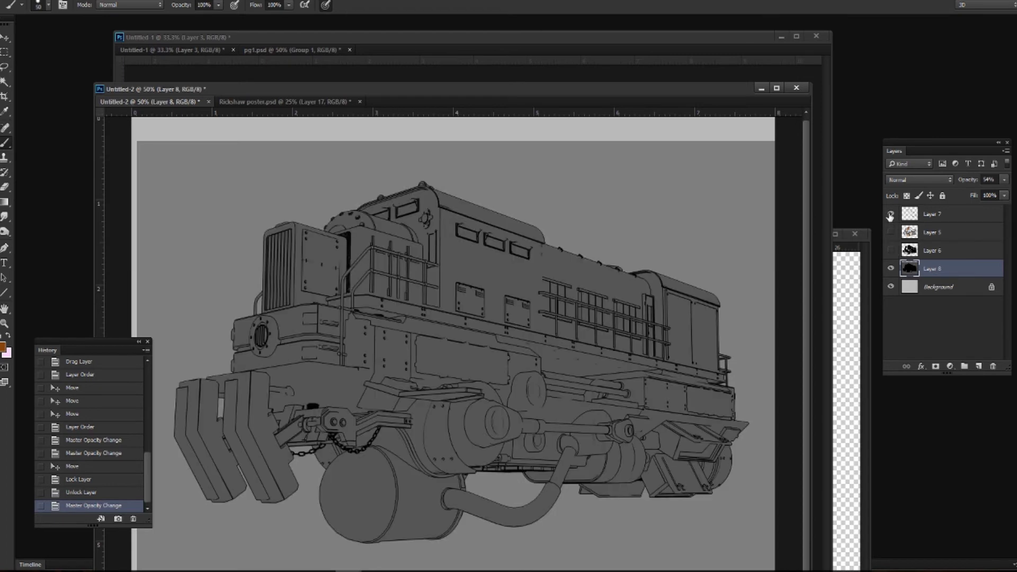
left_click(891, 233)
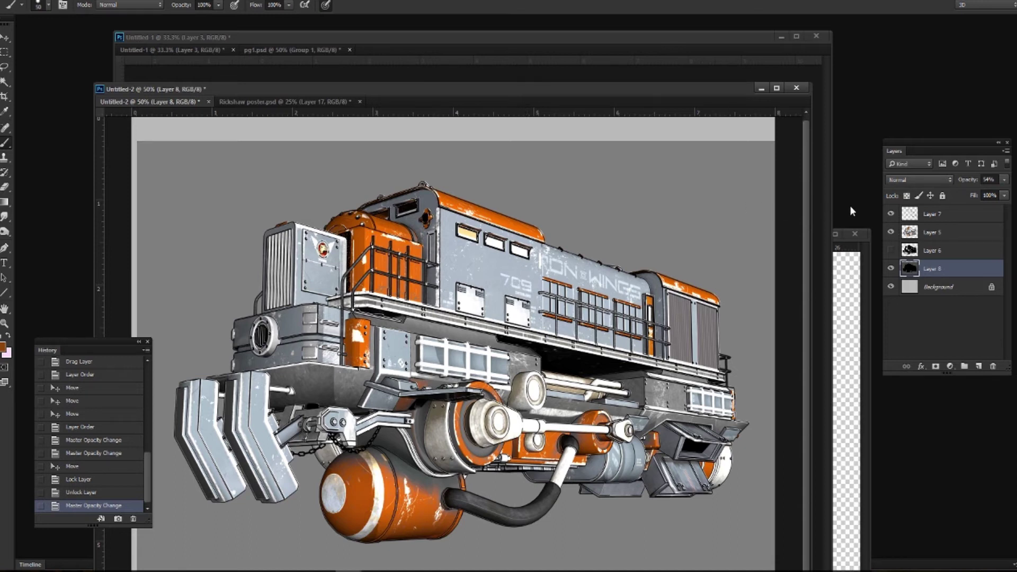
left_click(890, 214)
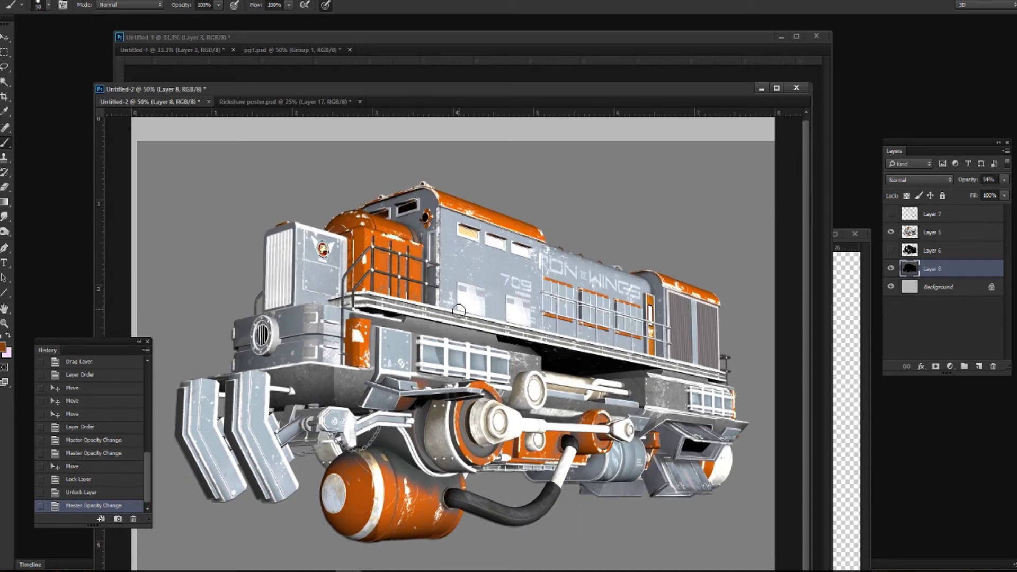
left_click(891, 214)
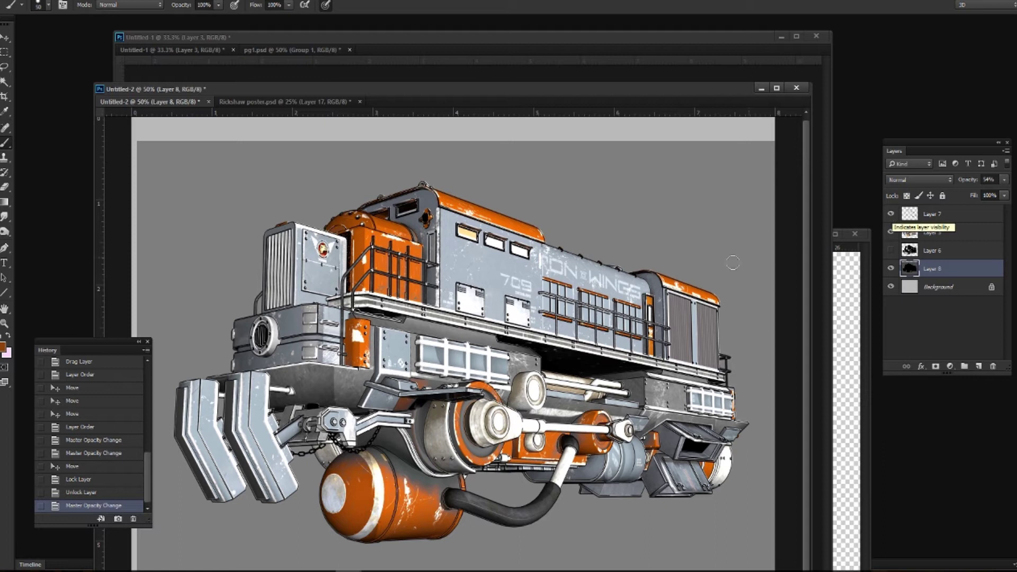
key("ctrl+plus")
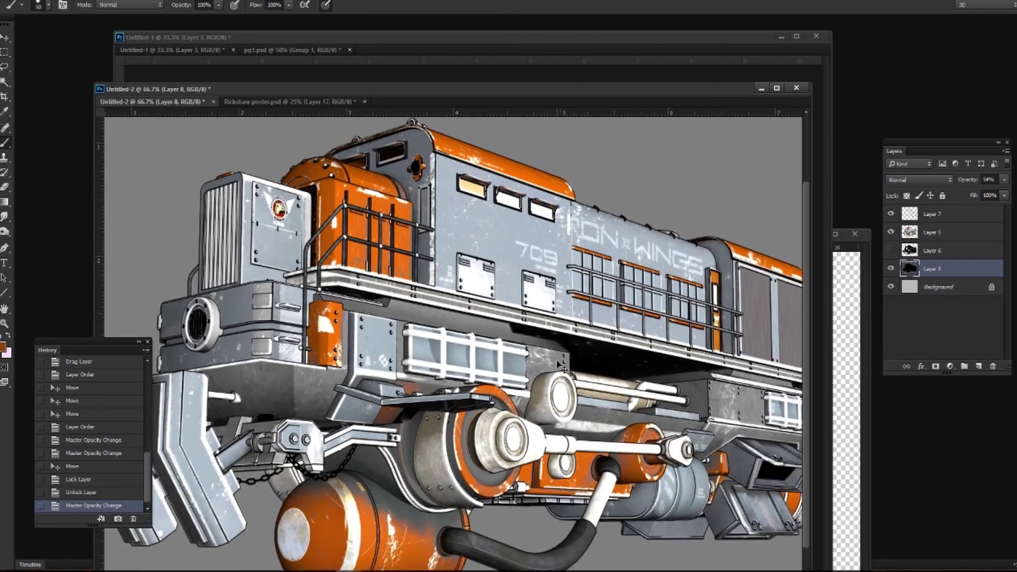
left_click(966, 216)
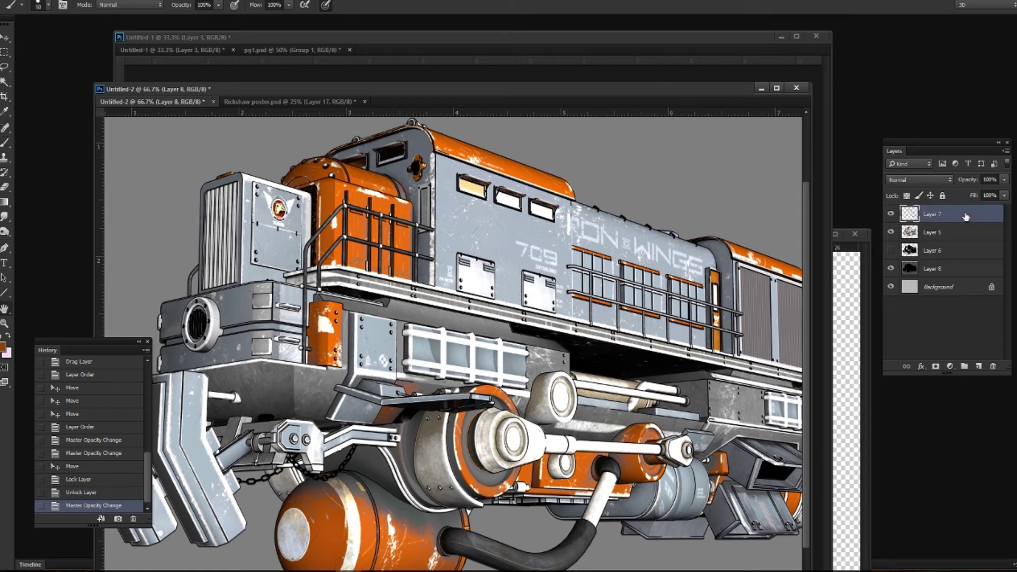
double_click(966, 216)
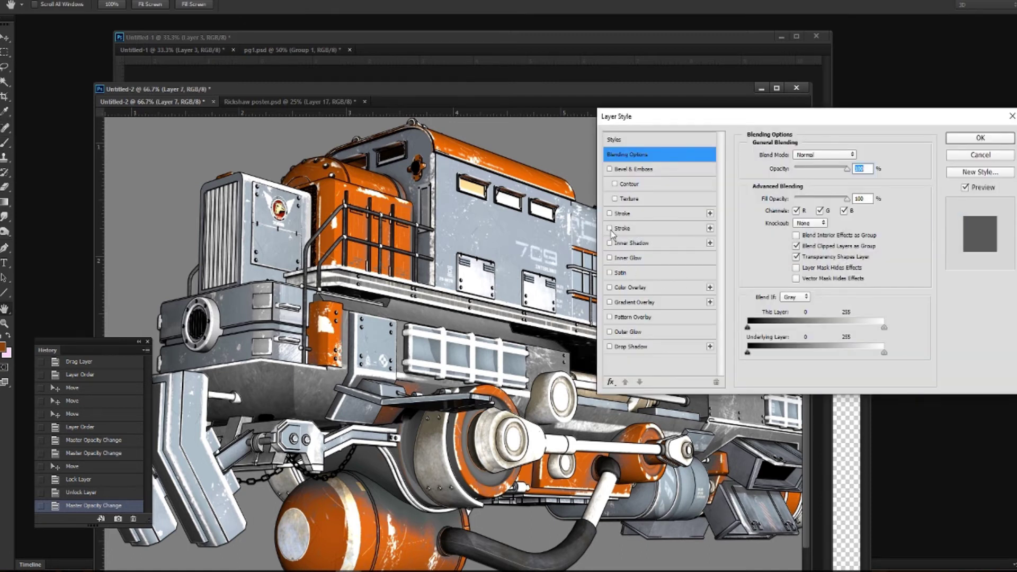
left_click(609, 228)
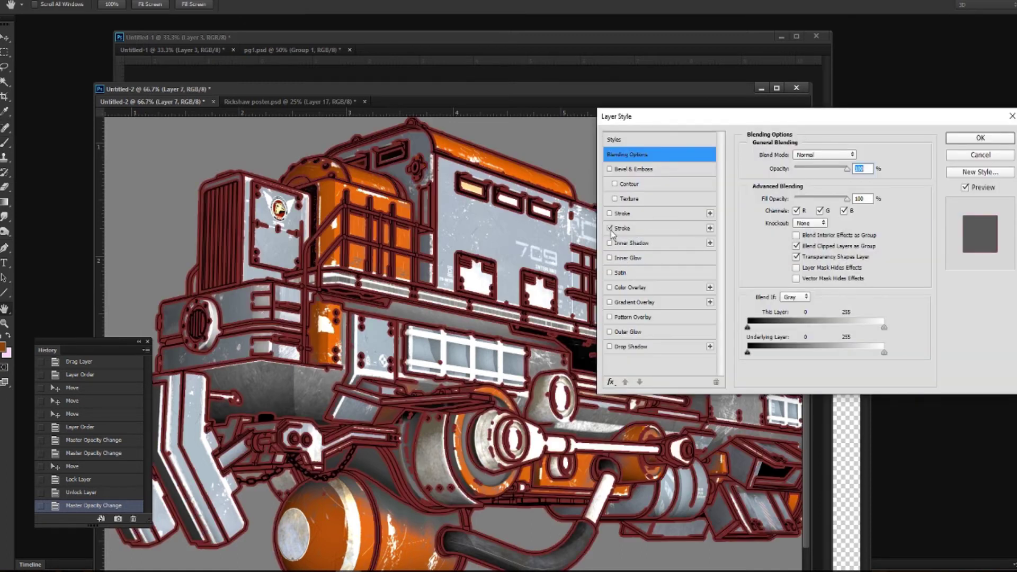
left_click(642, 229)
left_click(771, 242)
left_click_drag(614, 302, 522, 329)
left_click(793, 175)
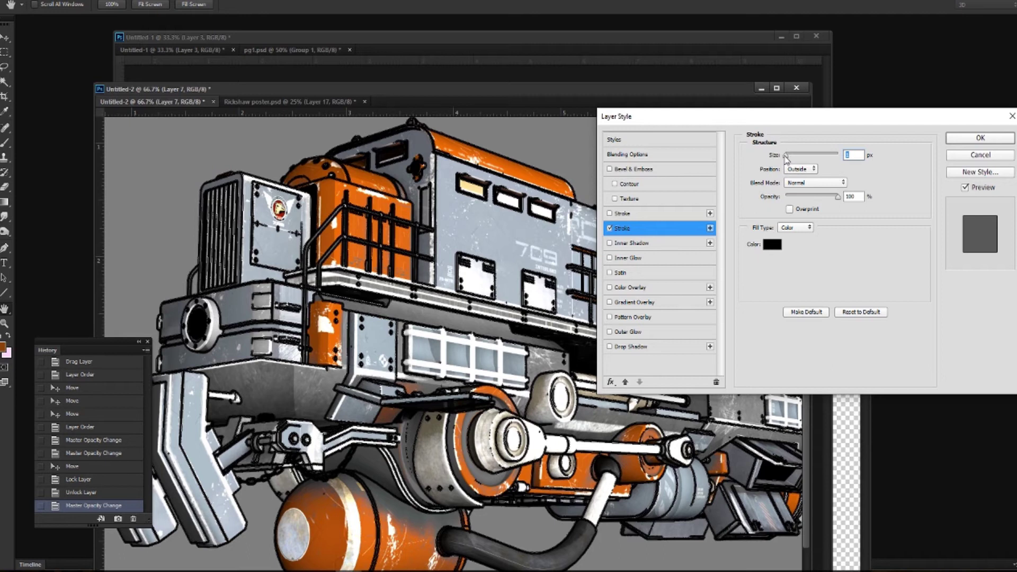
scroll(478, 312, "up", 2, "alt")
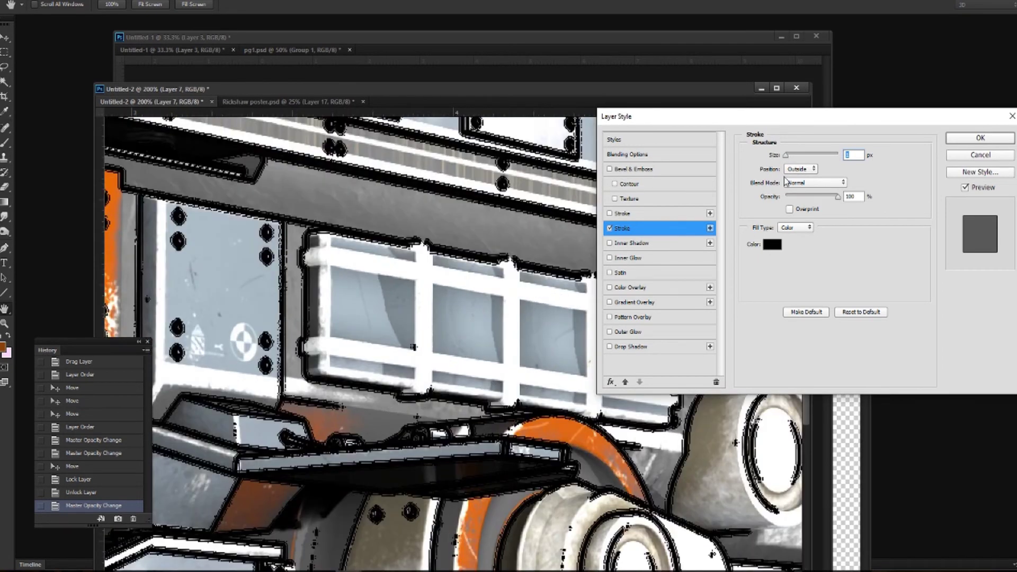
left_click(799, 169)
left_click(796, 186)
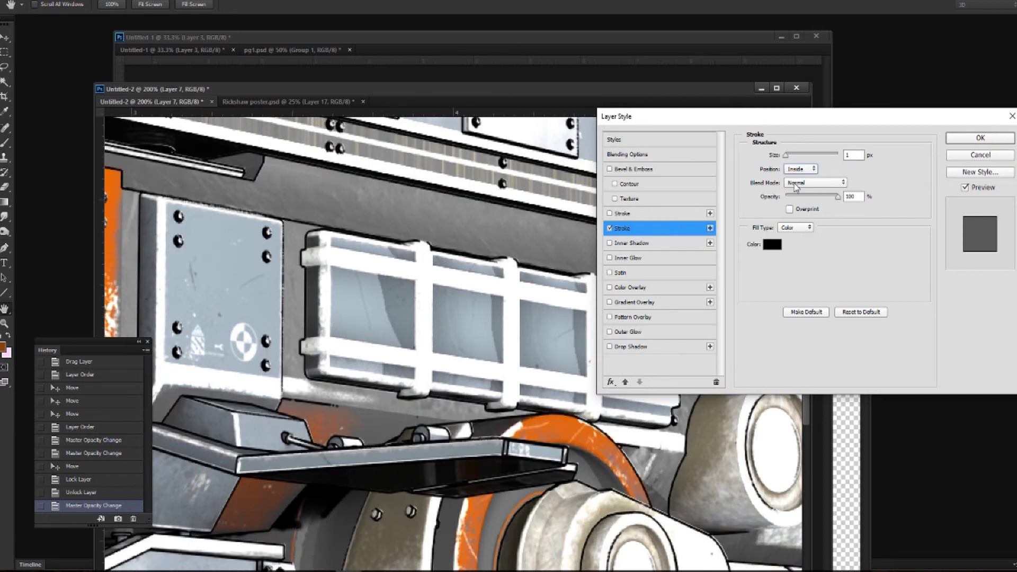
left_click(802, 155)
left_click_drag(802, 157, 788, 158)
left_click(609, 213)
left_click(634, 216)
left_click(772, 245)
left_click(791, 175)
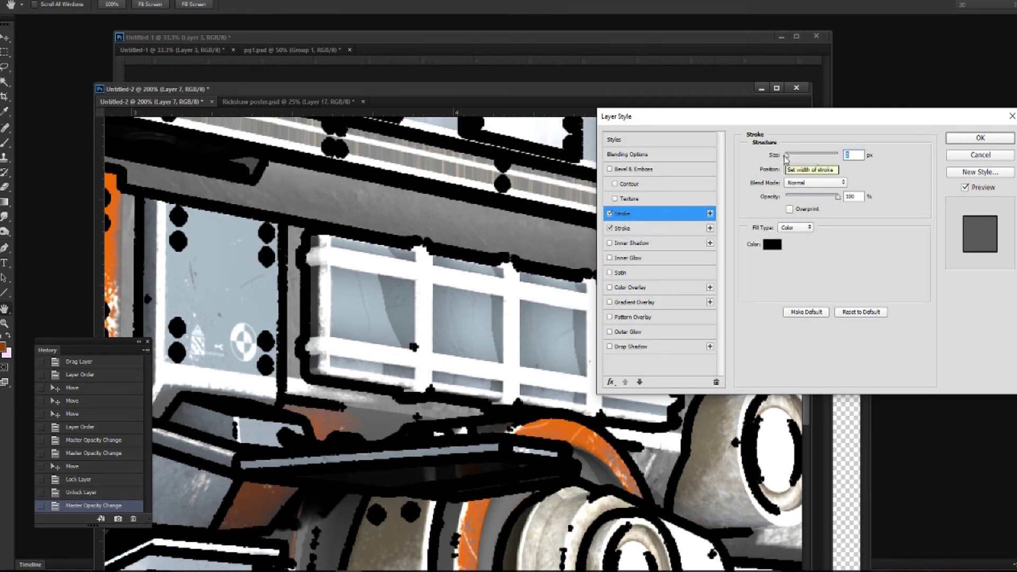
left_click_drag(786, 155, 785, 158)
left_click(801, 168)
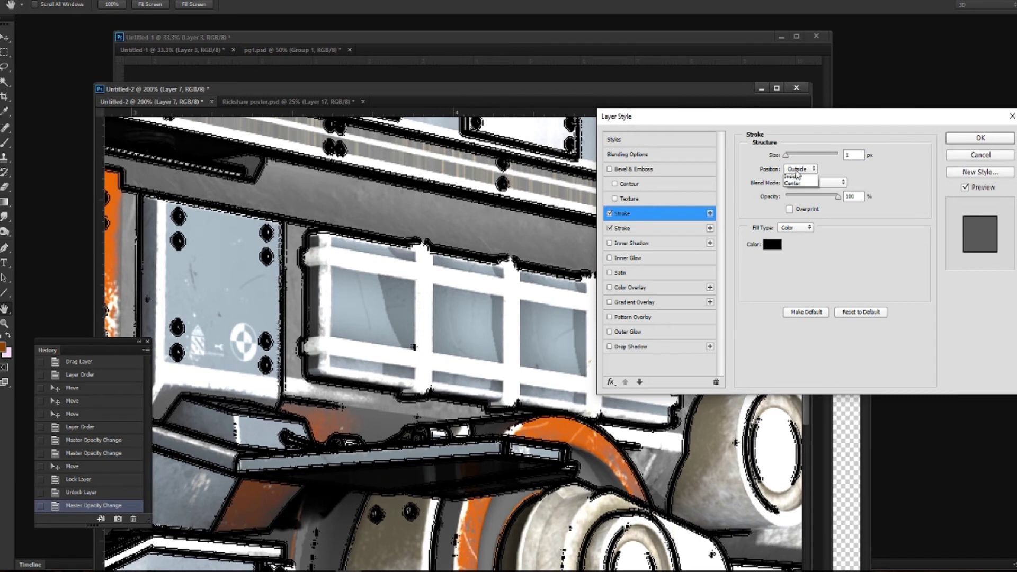
left_click(797, 185)
left_click(610, 213)
left_click(979, 155)
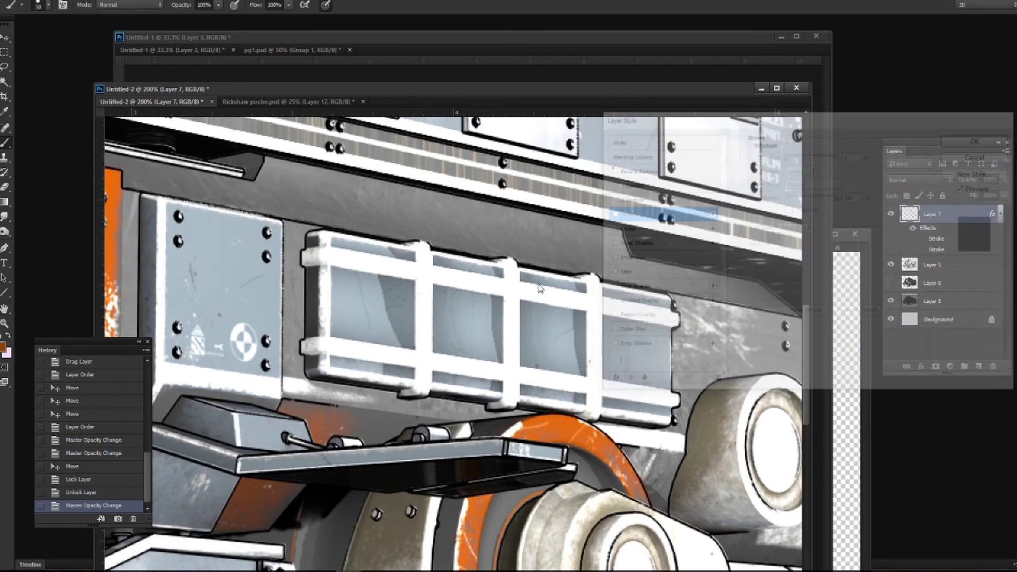
Zoom out to the whole locomotive, select Layer 5 and launch Filter > Topaz Labs > Topaz Clean 3.
key("ctrl+minus")
key("ctrl+minus")
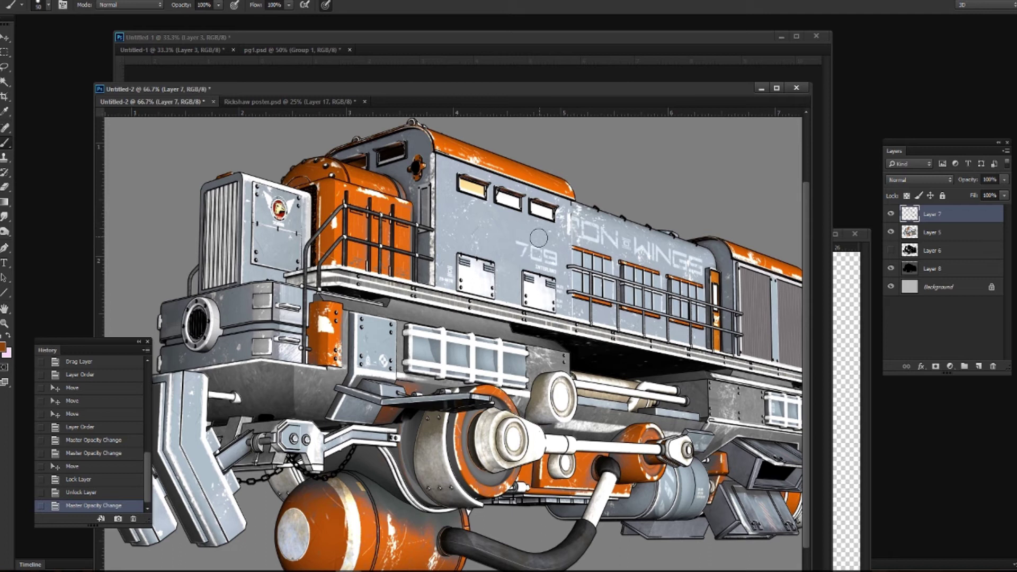
left_click(961, 233)
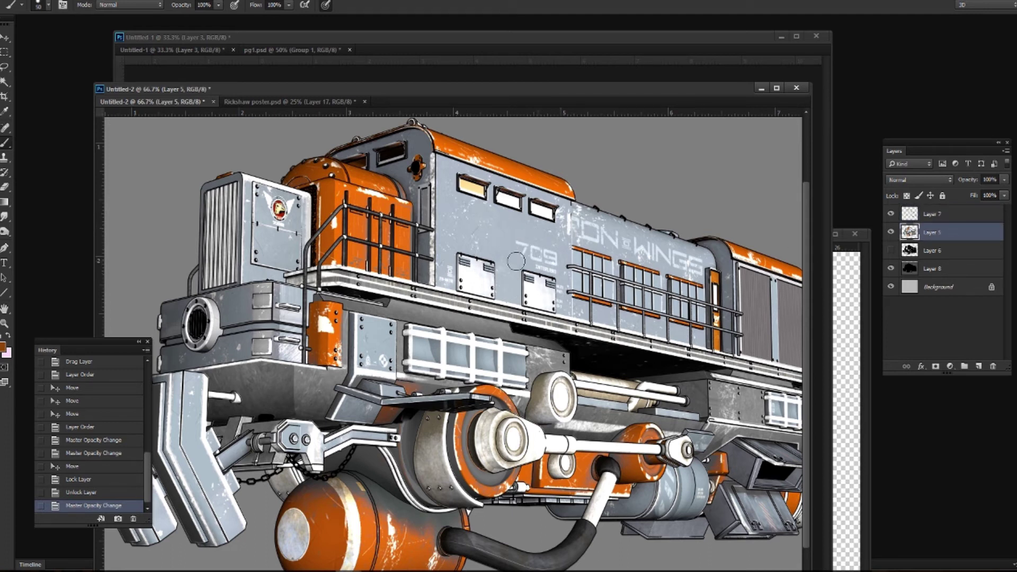
left_click(180, 2)
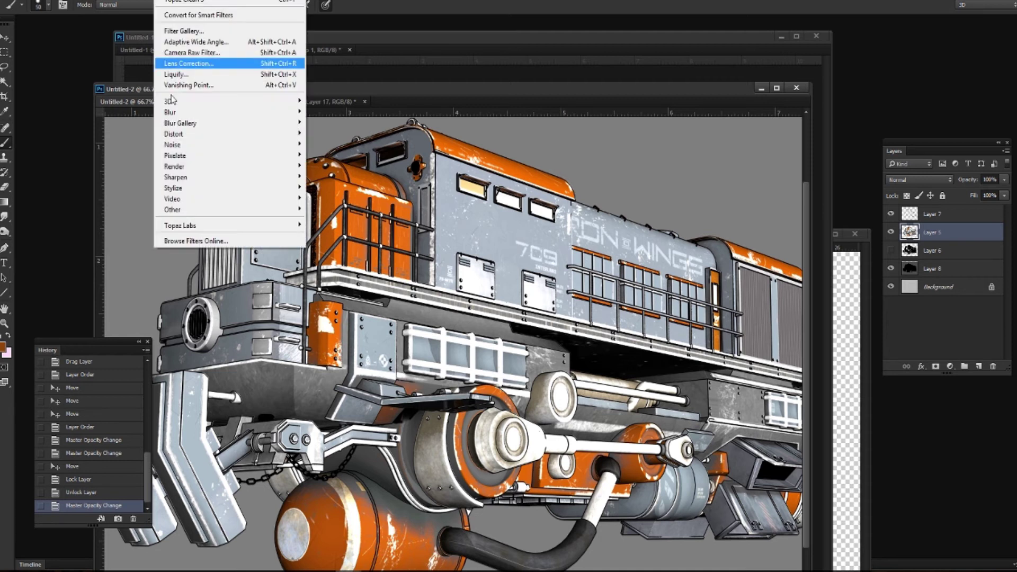
mouse_move(191, 229)
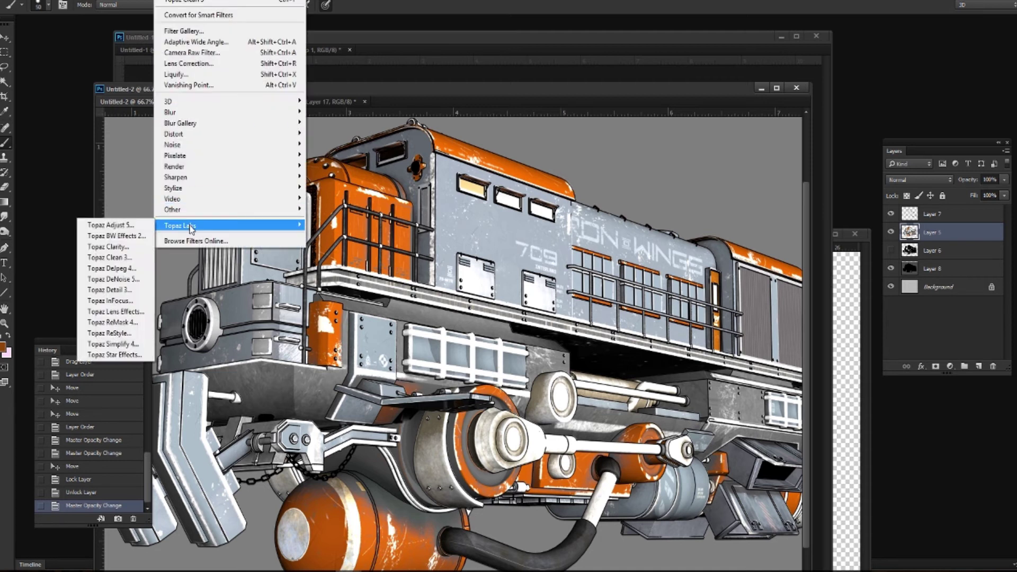
left_click(127, 257)
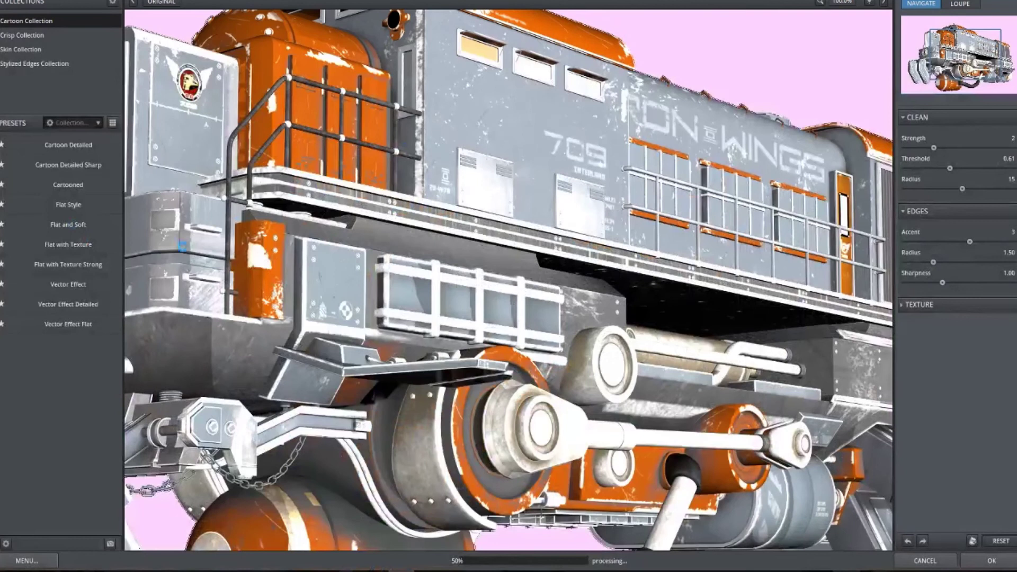
Raise the Topaz Clean strength and apply the smoothing to Layer 5's train render.
mouse_move(92, 167)
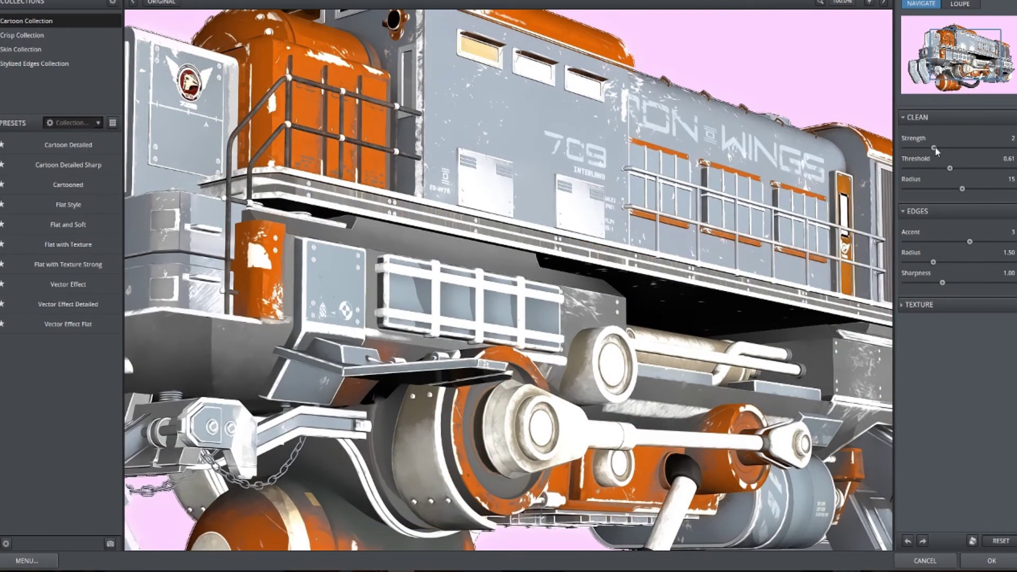
left_click(952, 150)
left_click(992, 561)
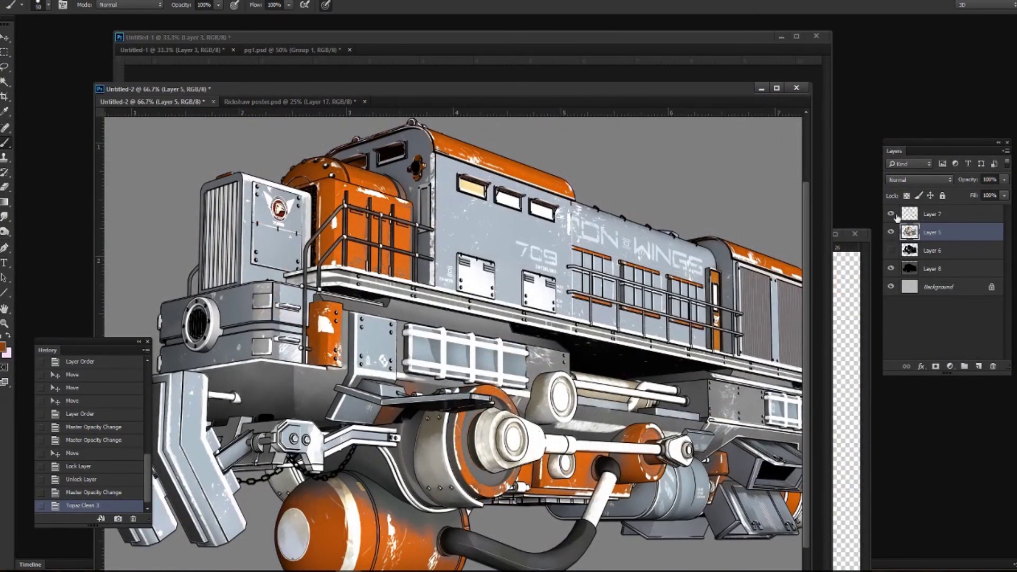
Show the line-art layer and set the render layer's opacity to about 96%.
left_click(891, 215)
left_click(1004, 181)
left_click_drag(1003, 195, 966, 196)
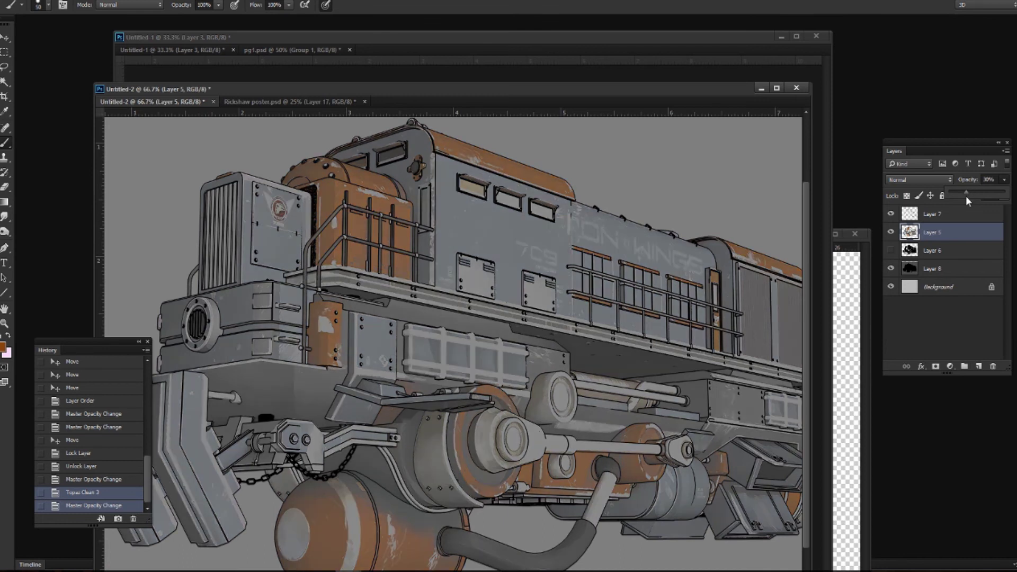
left_click_drag(1004, 200, 1005, 197)
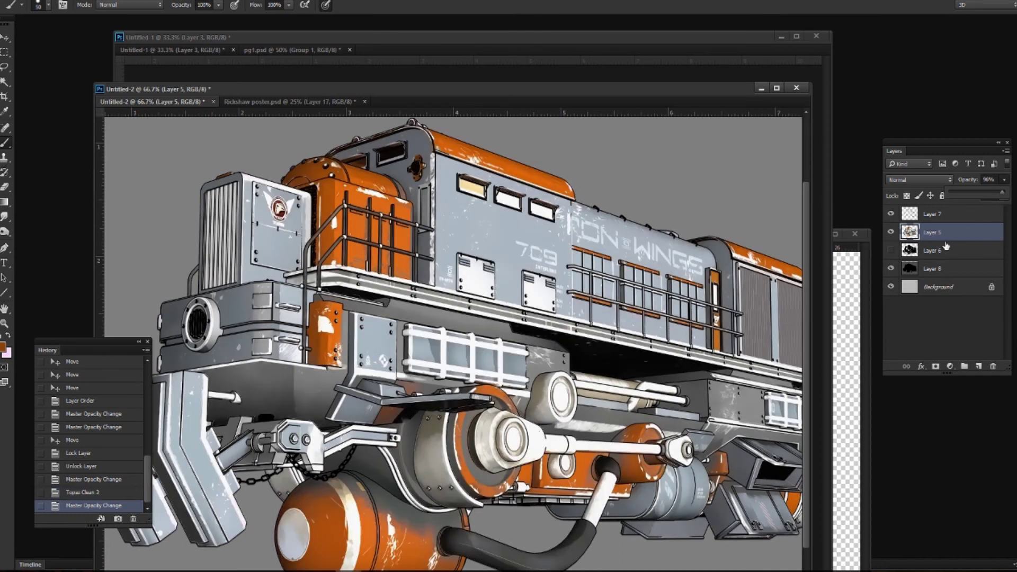
Toggle the silhouette layer to check it, then bring the pg1.psd comic page forward.
left_click(890, 269)
left_click(890, 269)
left_click(195, 50)
left_click(273, 49)
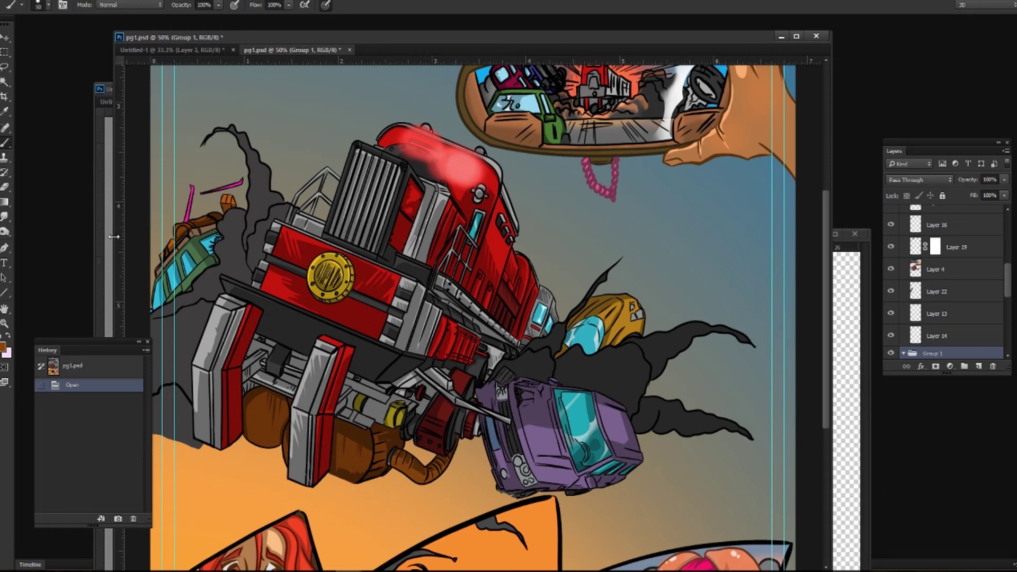
In the Untitled-2 train document, hide the coloured render and check the silhouette layer.
left_click(107, 173)
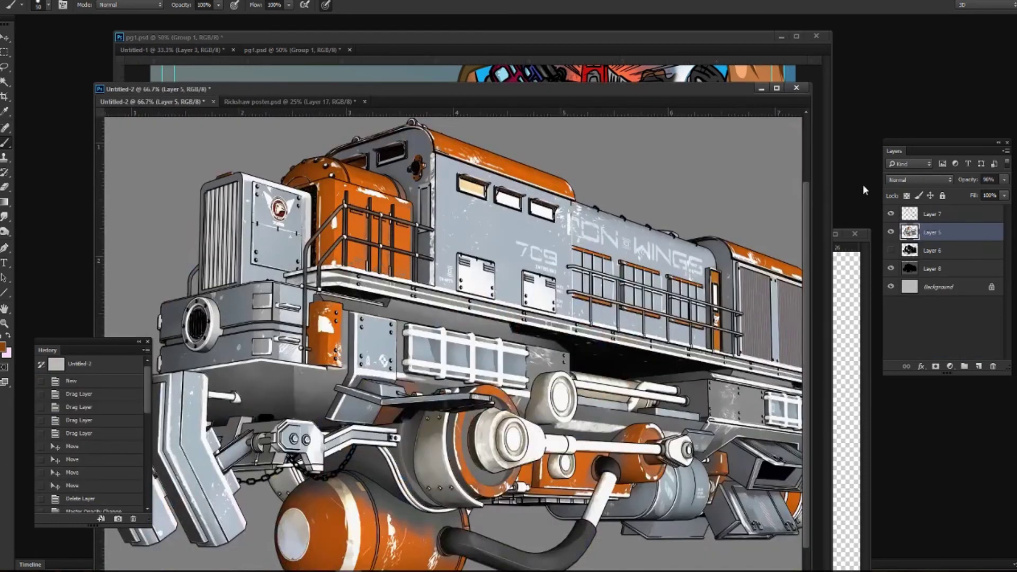
left_click(890, 232)
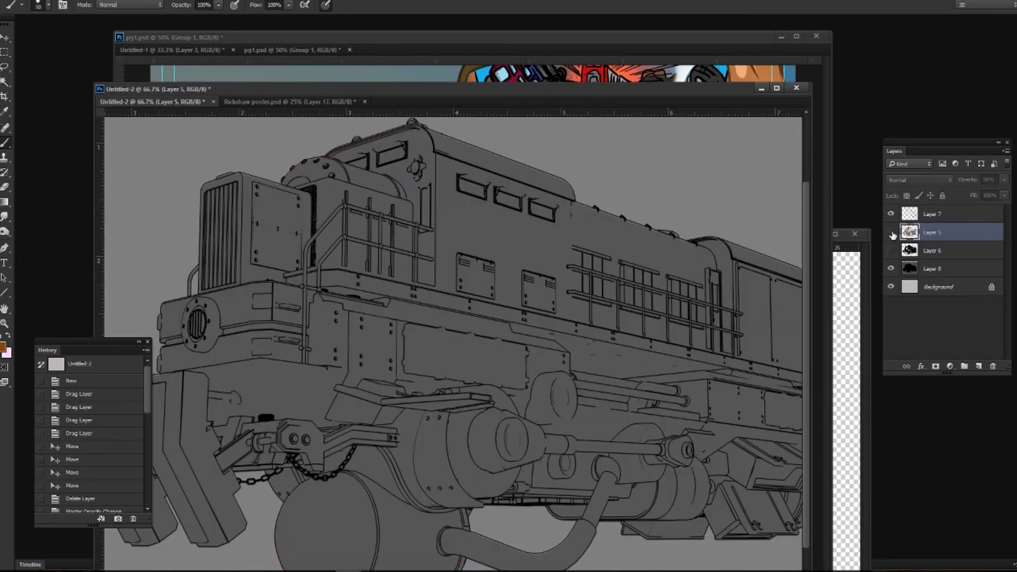
left_click(892, 269)
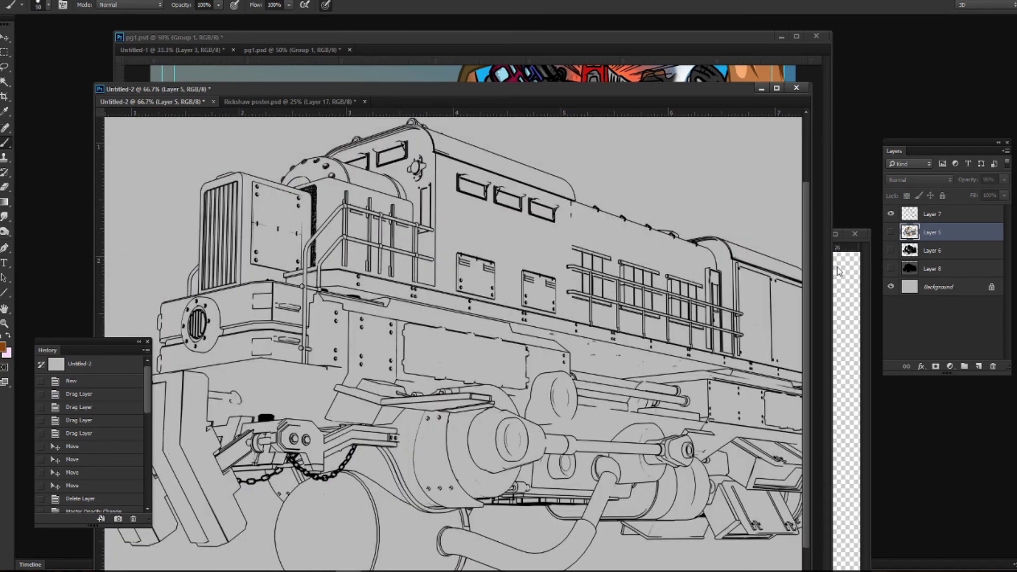
left_click(891, 269)
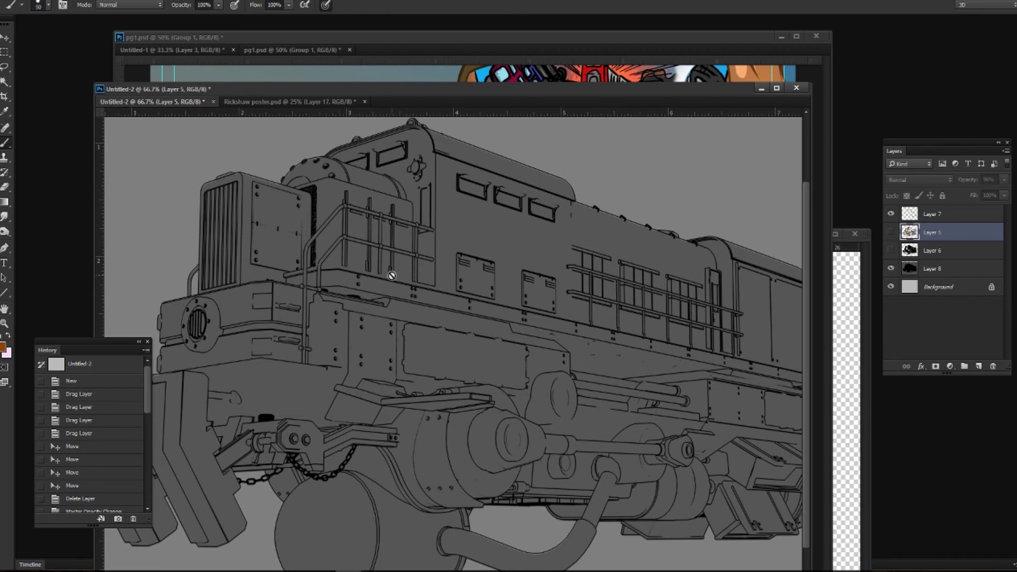
Select silhouette Layer 8 and close the Untitled-2 document.
left_click(967, 273)
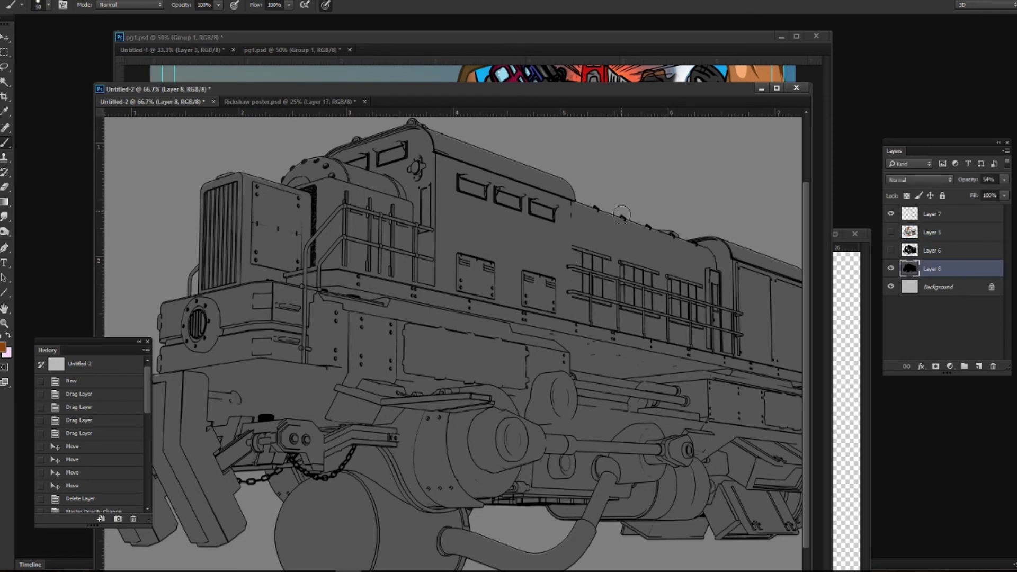
scroll(554, 296, "up", 2)
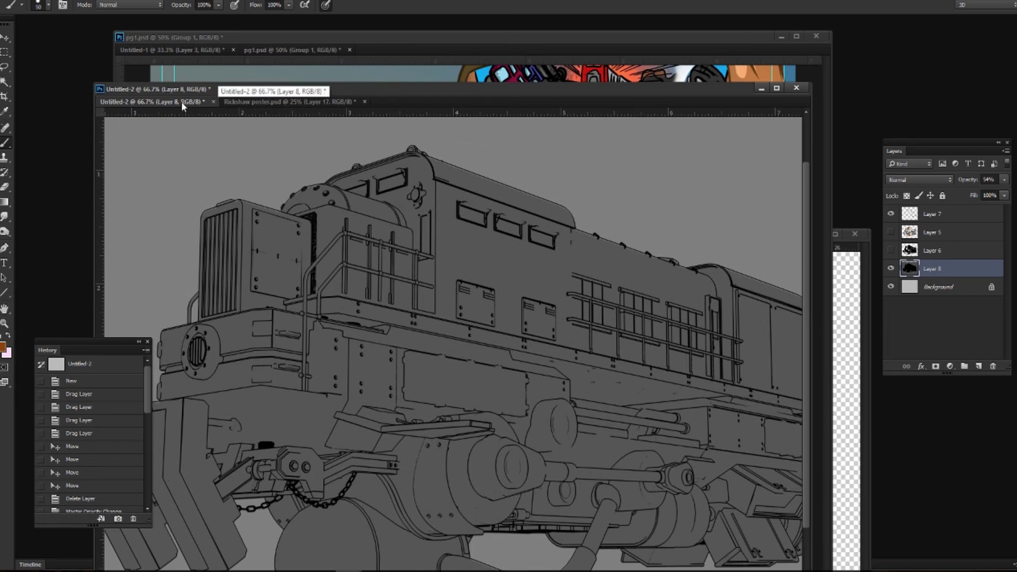
left_click(214, 101)
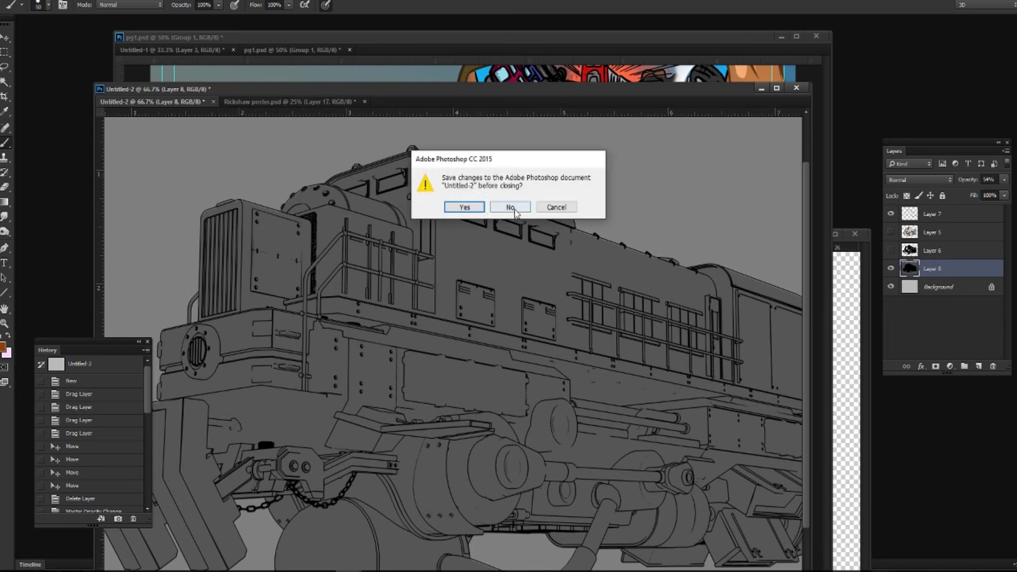
Discard Untitled-2's changes and bring the Rickshaw poster document to the front.
left_click(514, 208)
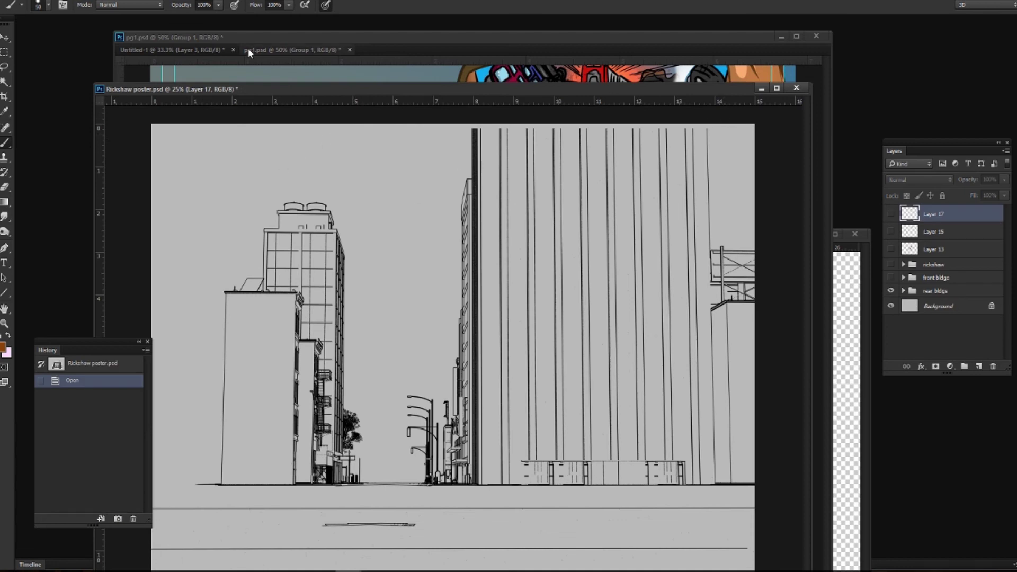
left_click(287, 49)
left_click(207, 49)
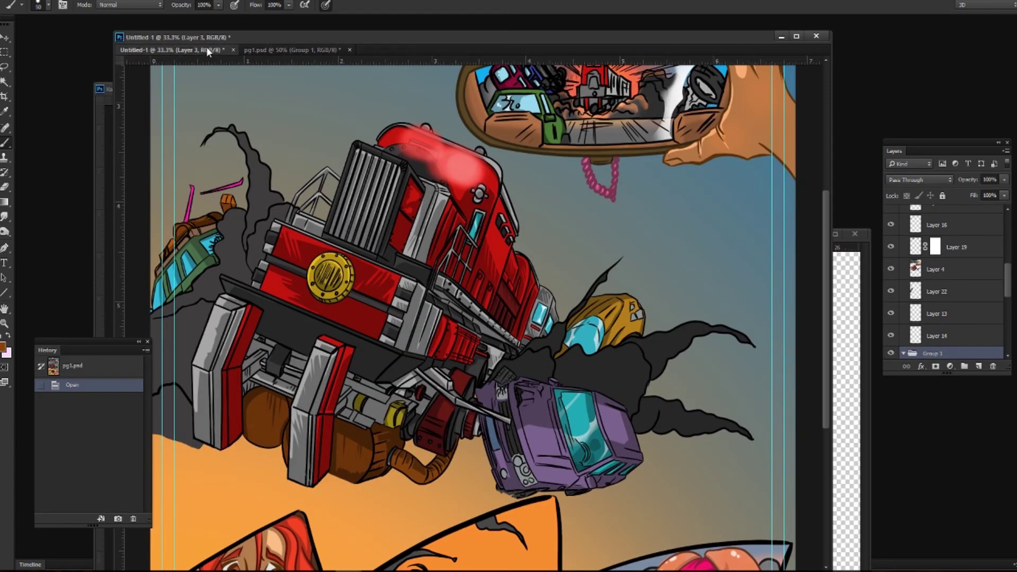
left_click(101, 141)
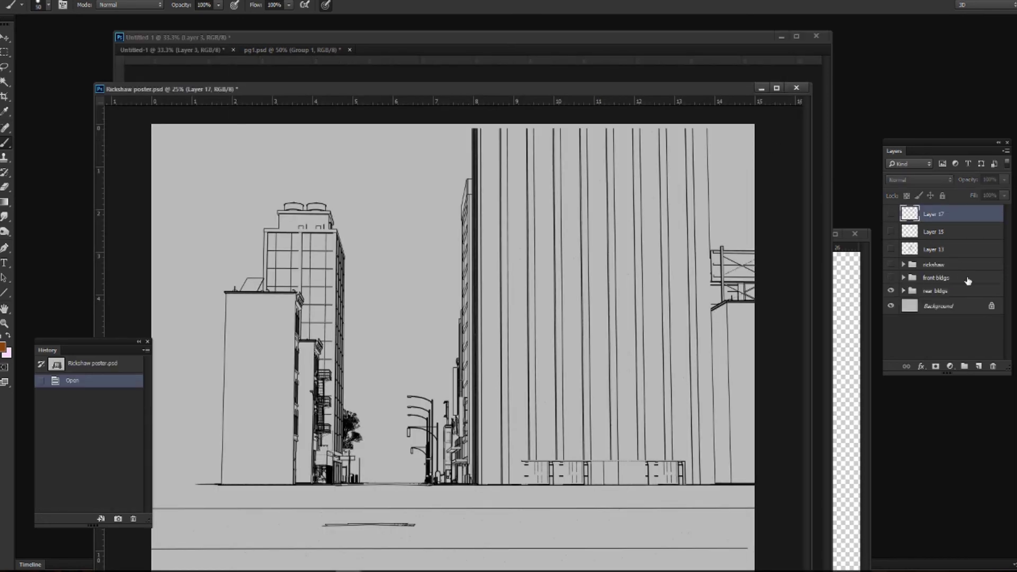
Show the rickshaw group and Layers 17 and 15, hiding the front and rear buildings.
left_click(891, 278)
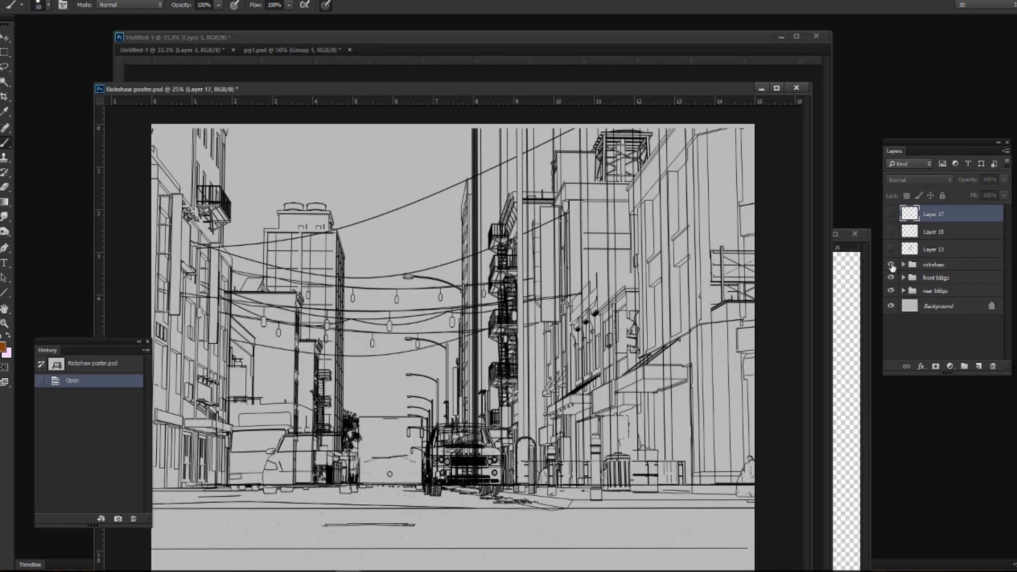
left_click(891, 265)
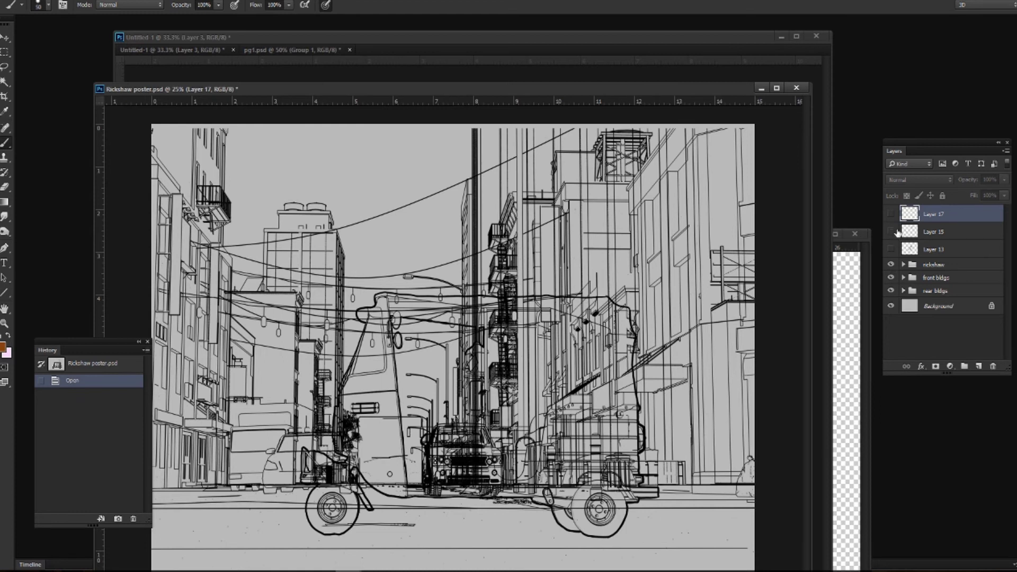
left_click(891, 214)
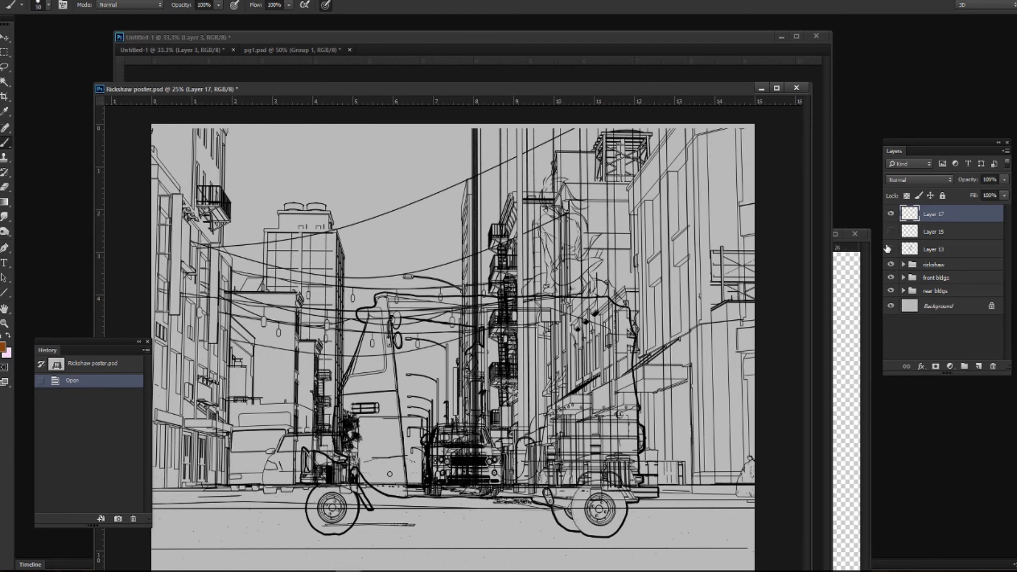
left_click(890, 278)
left_click(891, 291)
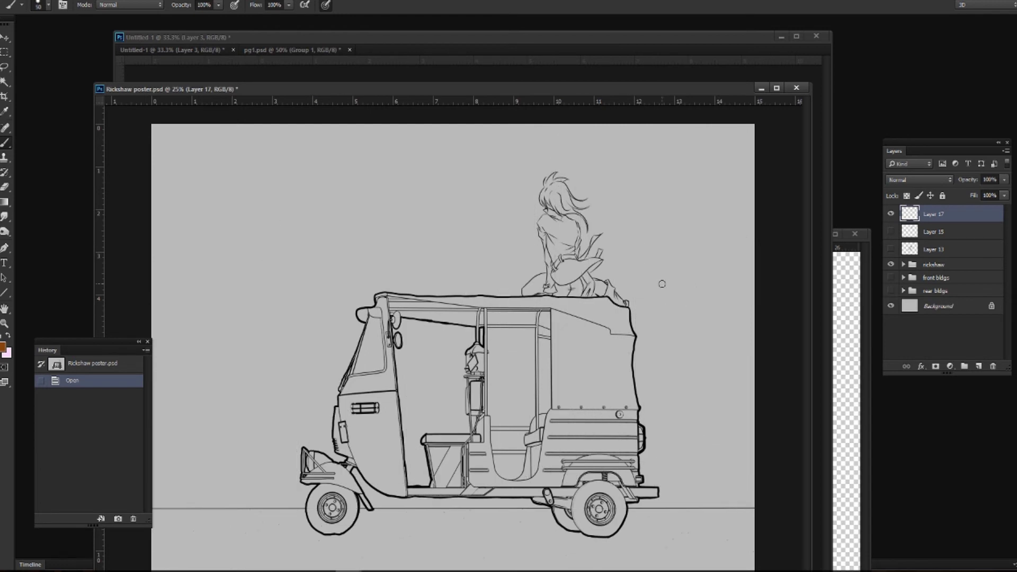
left_click(891, 232)
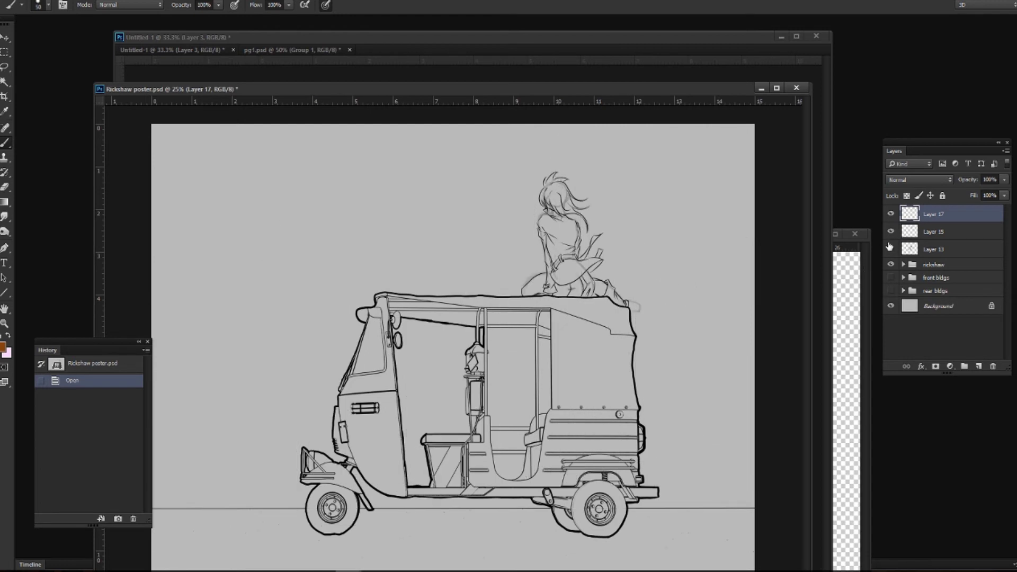
left_click(891, 249)
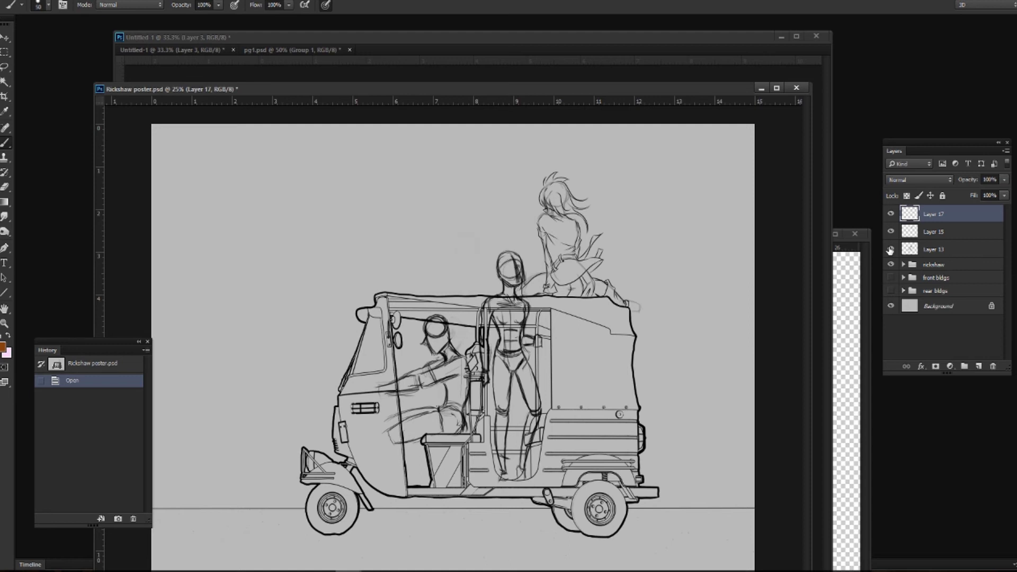
left_click(891, 249)
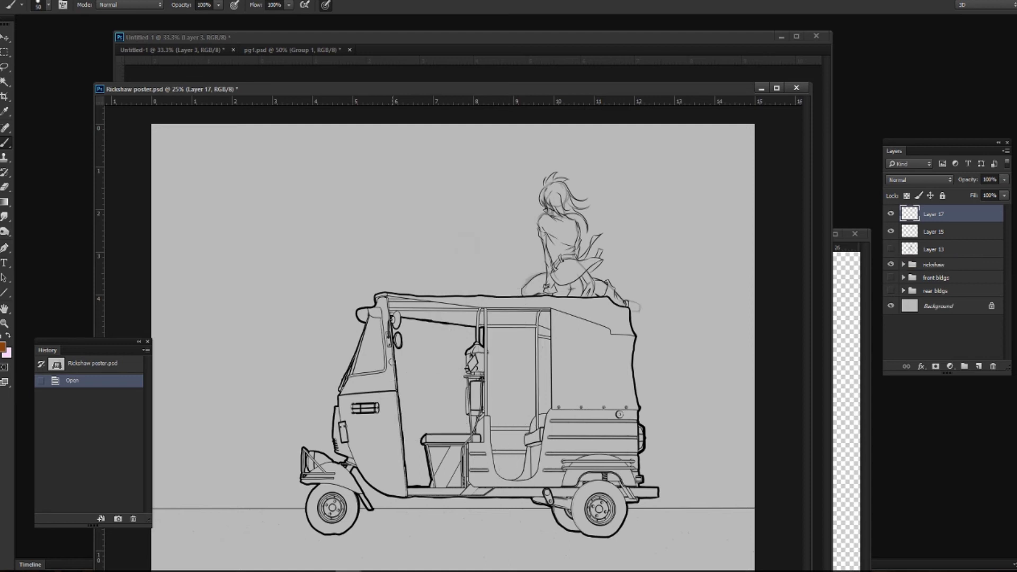
Expand the rickshaw group and compare the Layer 3 line art on and off.
scroll(398, 371, "up", 2, "alt")
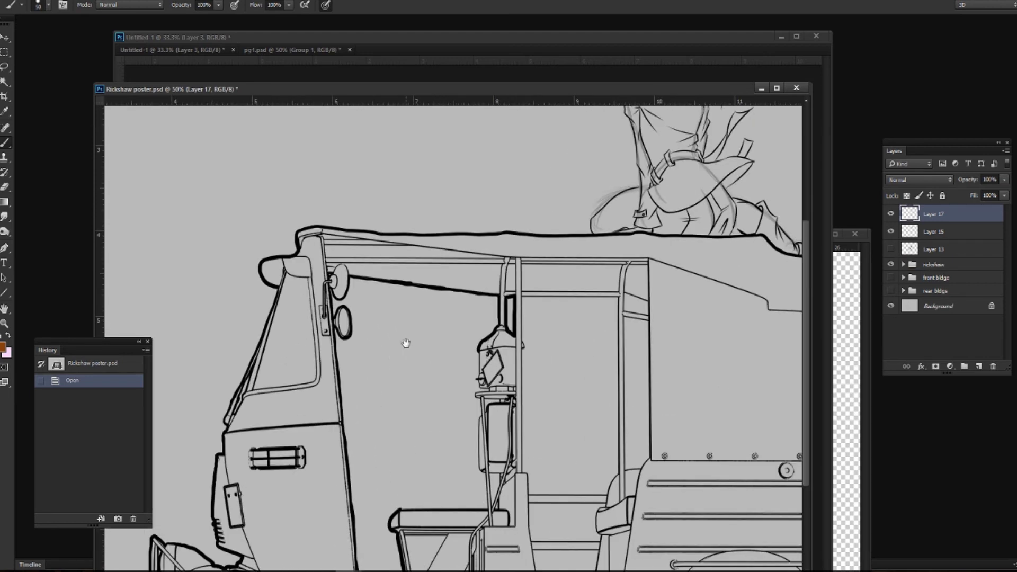
left_click_drag(404, 345, 478, 317)
left_click(904, 265)
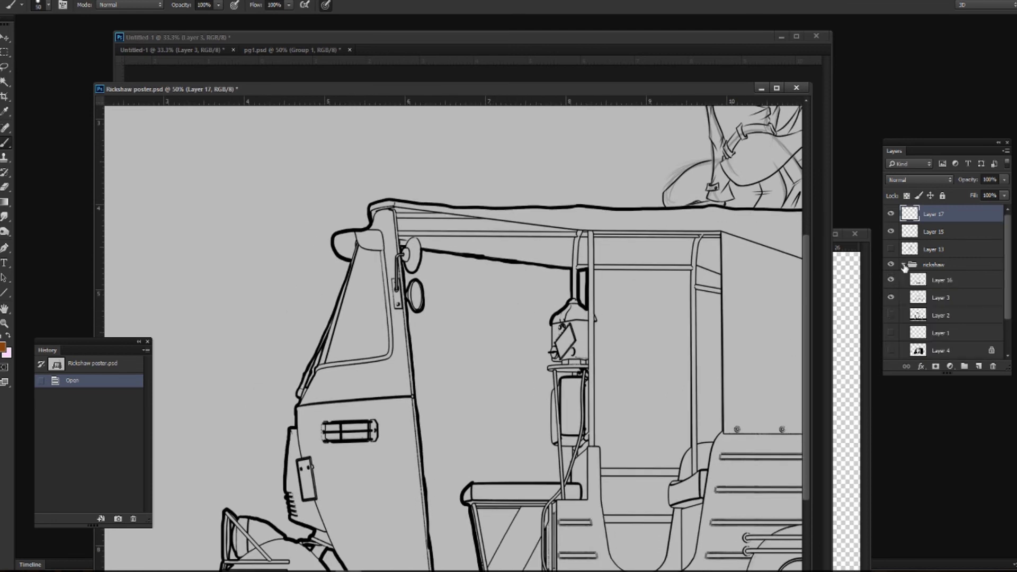
left_click(890, 297)
left_click(891, 298)
left_click(891, 298)
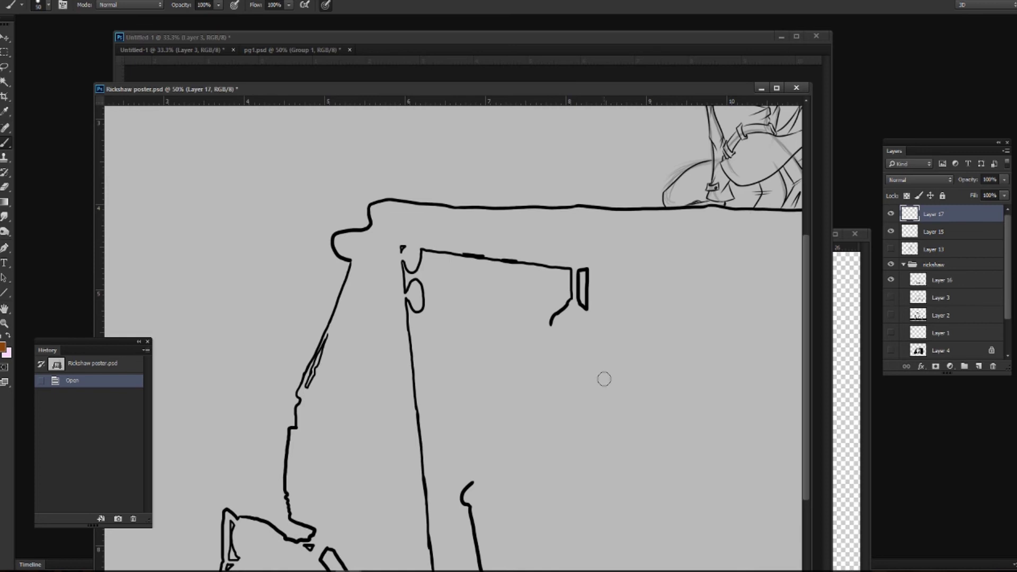
key("ctrl+minus")
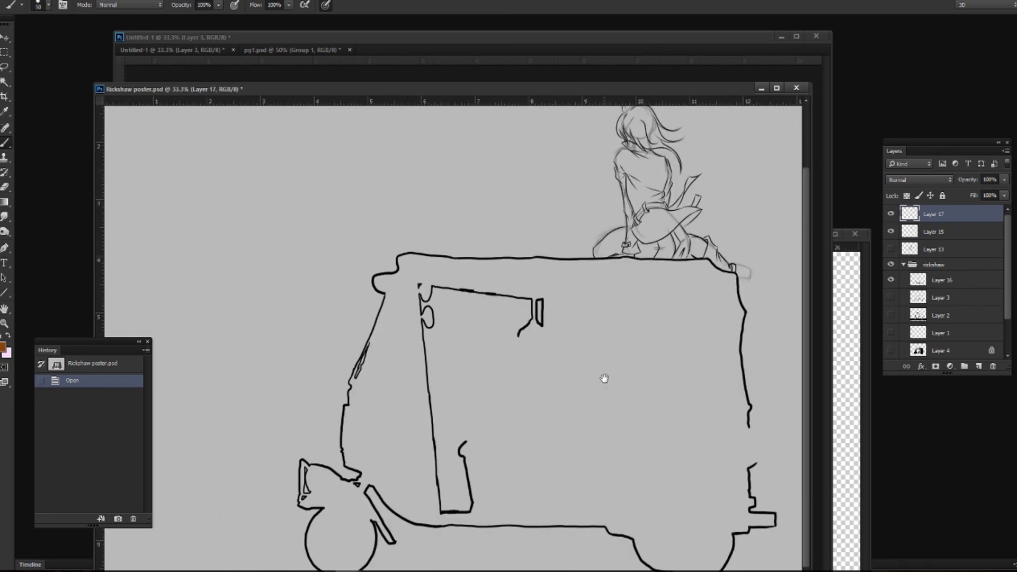
left_click_drag(604, 378, 596, 365)
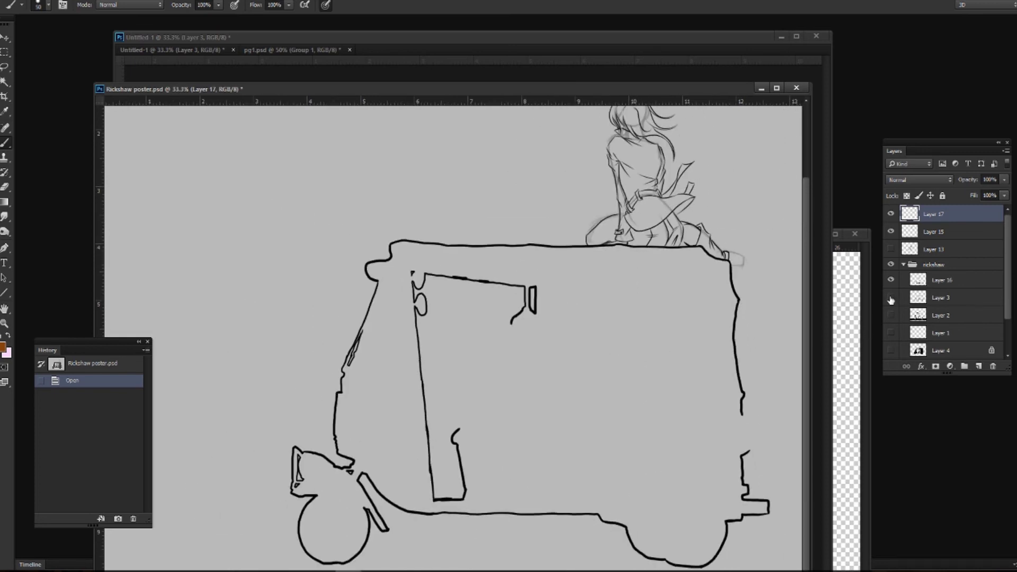
Compare the Layer 16 thick outlines over Layer 3, then close the poster, saving changes.
left_click(891, 299)
left_click(891, 280)
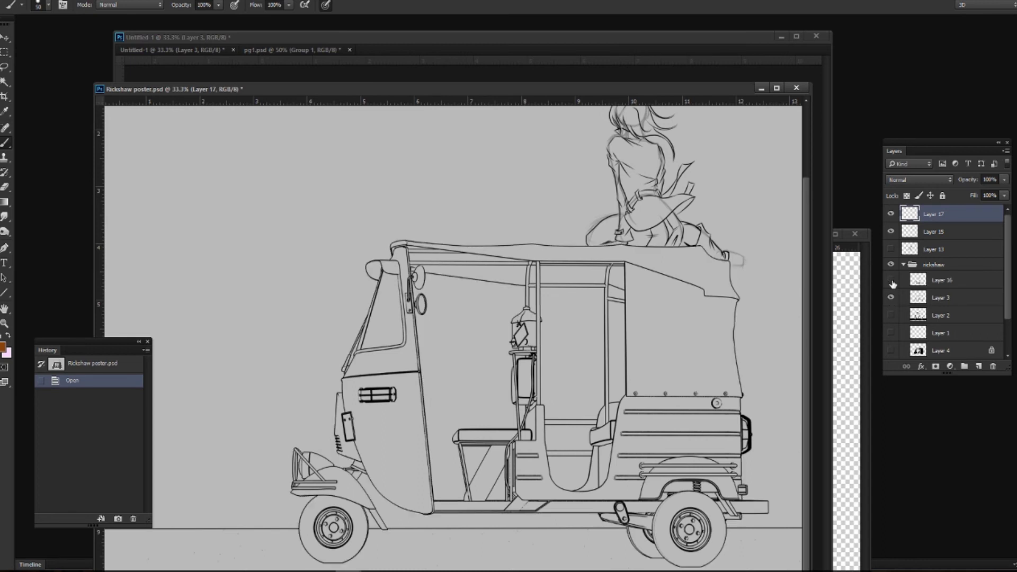
left_click(891, 280)
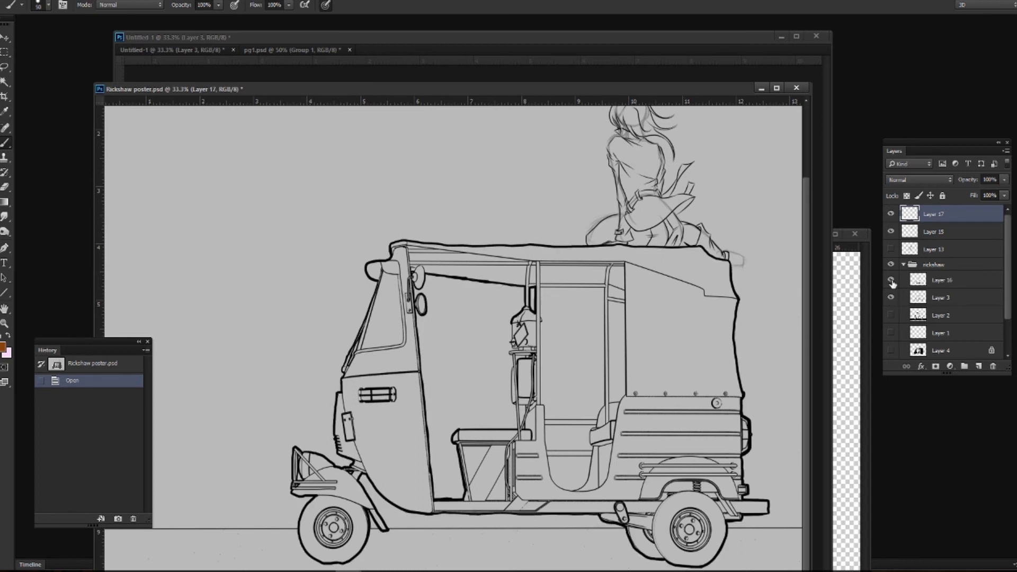
left_click(891, 281)
left_click(892, 281)
left_click(796, 89)
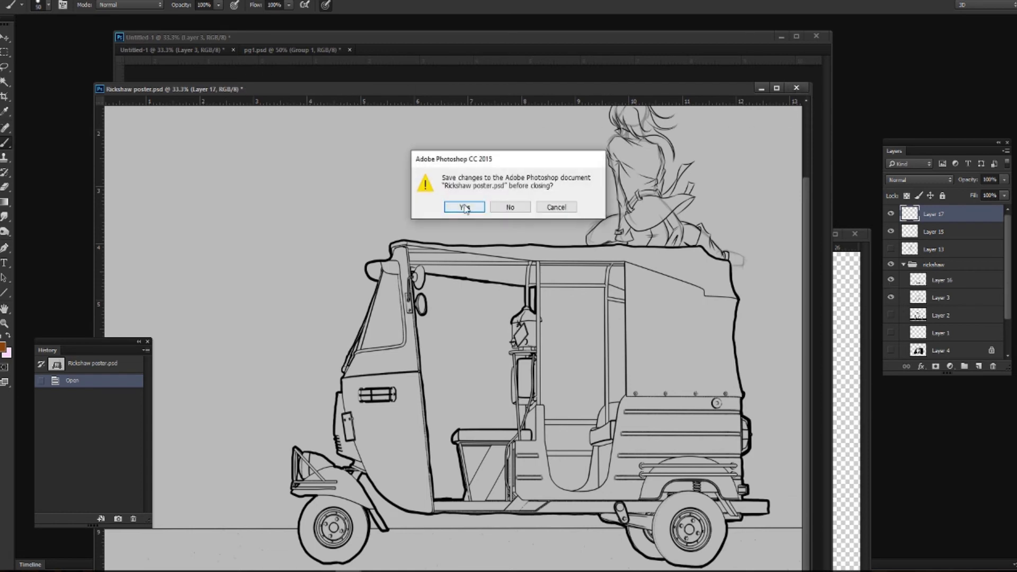
left_click(464, 204)
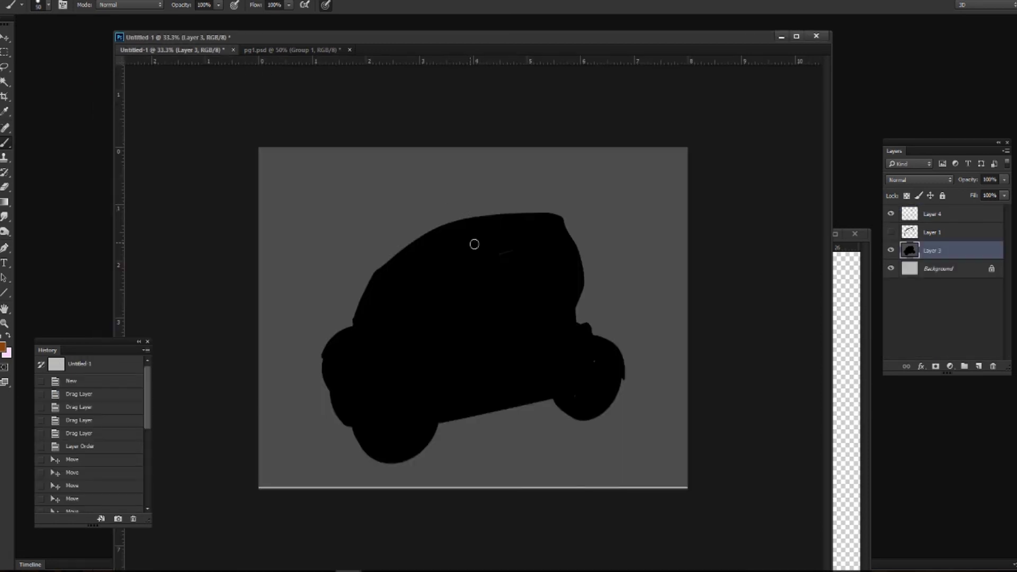
Zoom to 50% and select the grey background around the car silhouette by colour.
left_click(891, 251)
left_click(891, 232)
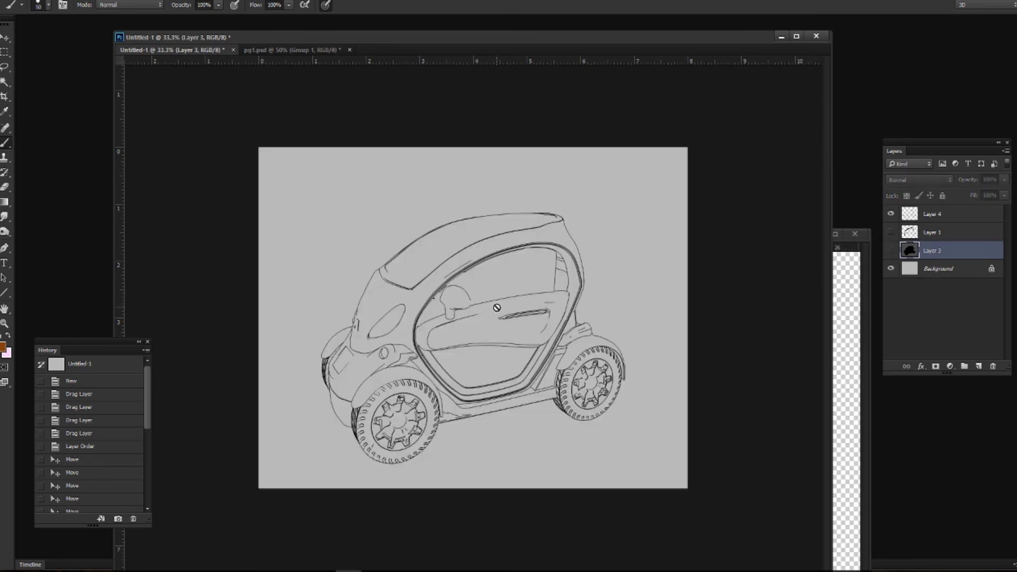
key("ctrl+plus")
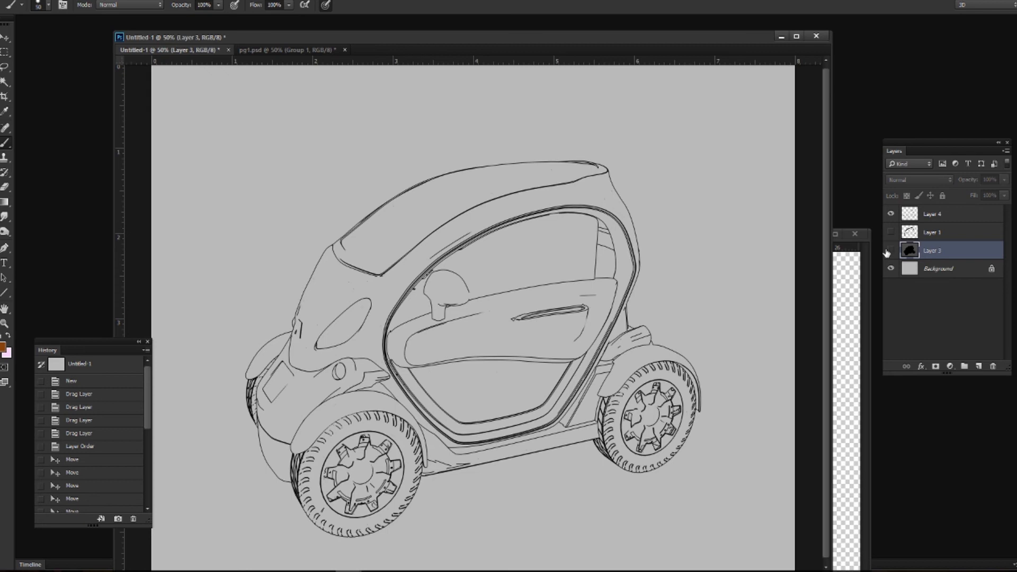
left_click(890, 251)
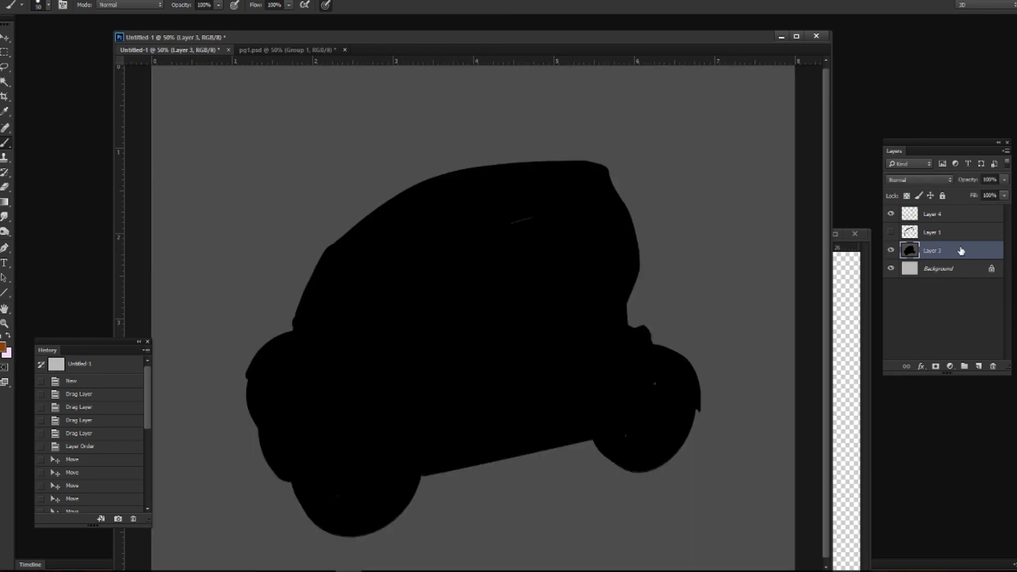
left_click(5, 82)
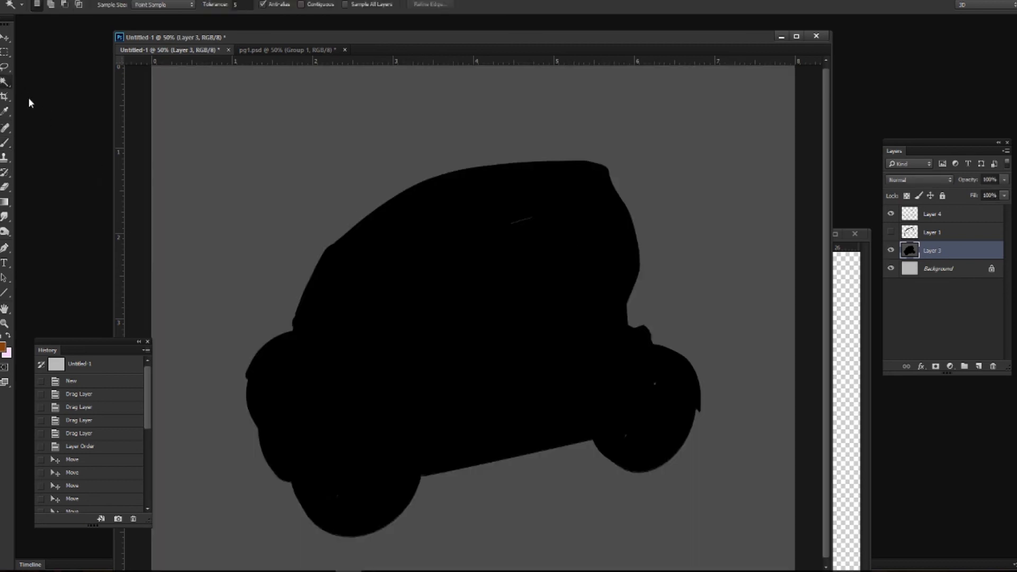
left_click(259, 185)
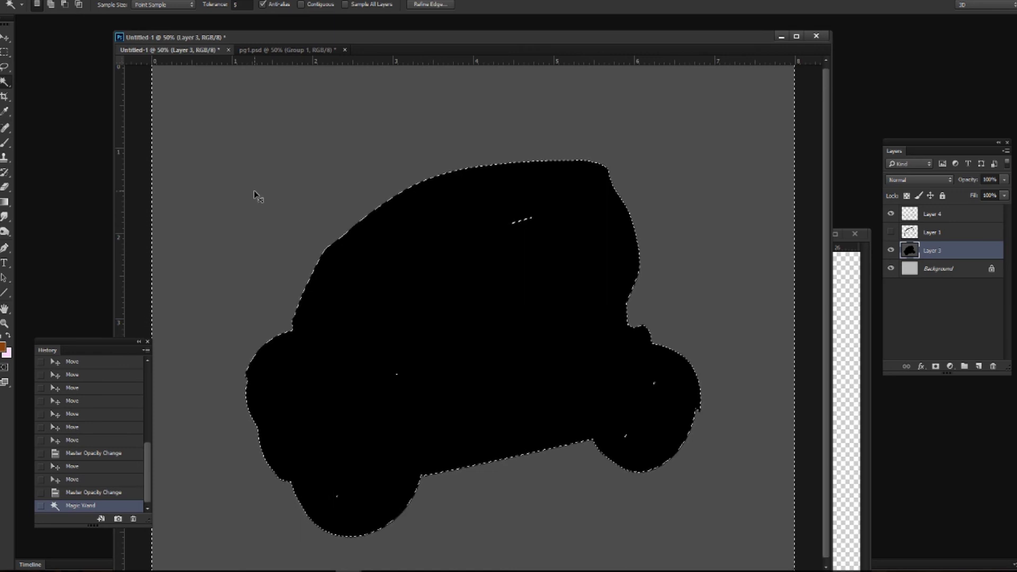
Erase the dark backdrop with a large eraser, deselect, and bring up the save dialog.
key("ctrl+minus")
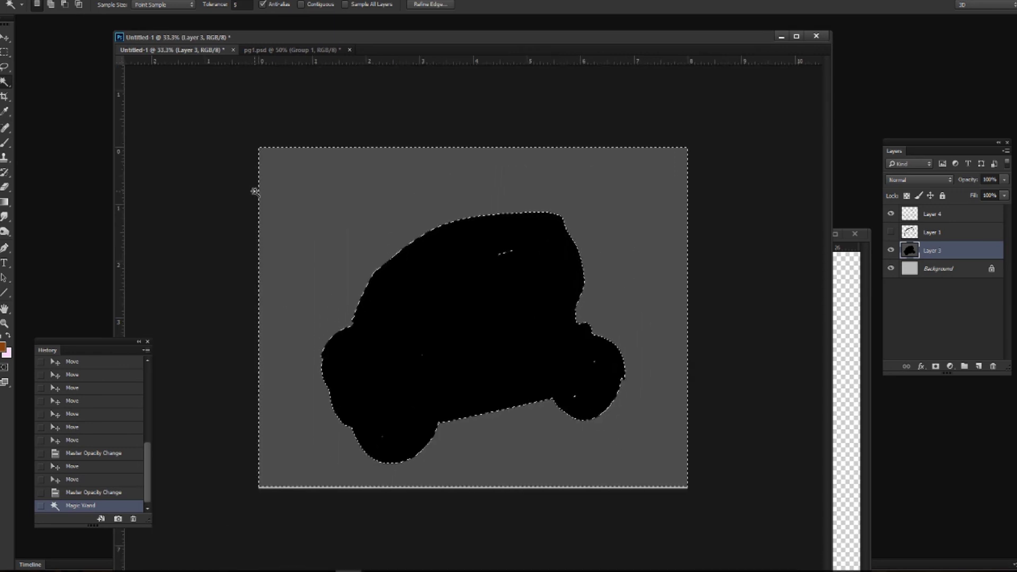
key("e")
key("bracketright")
key("bracketright")
key("bracketright")
key("bracketright")
key("bracketright")
key("bracketright")
key("bracketright")
key("bracketright")
key("bracketright")
key("bracketright")
key("bracketright")
key("bracketright")
key("bracketright")
key("bracketright")
key("bracketright")
key("bracketright")
key("bracketright")
key("bracketright")
key("bracketright")
key("bracketright")
mouse_move(295, 204)
left_mouse_down()
mouse_move(504, 187)
mouse_move(734, 239)
mouse_move(763, 327)
mouse_move(728, 459)
left_mouse_up()
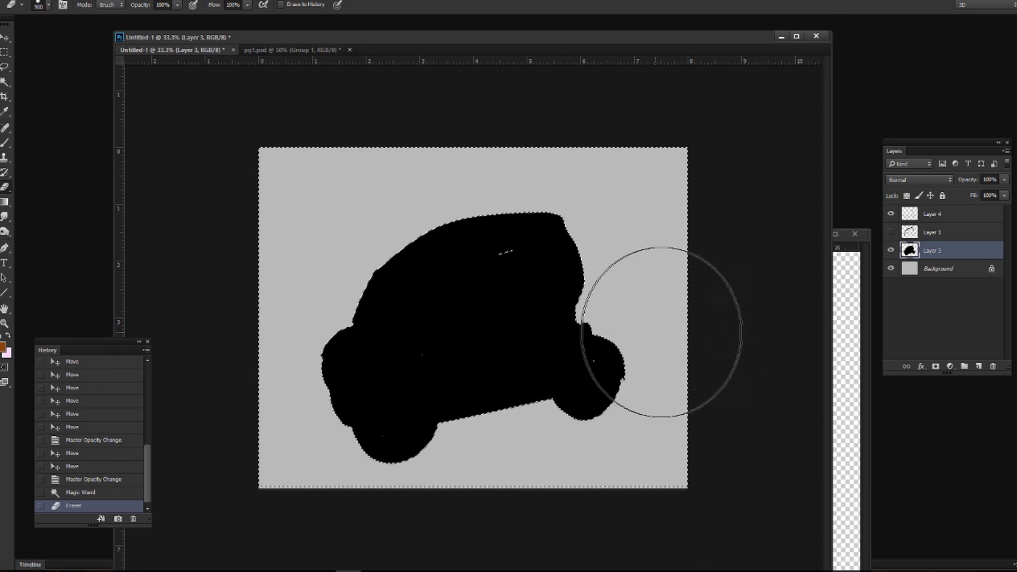
key("ctrl+d")
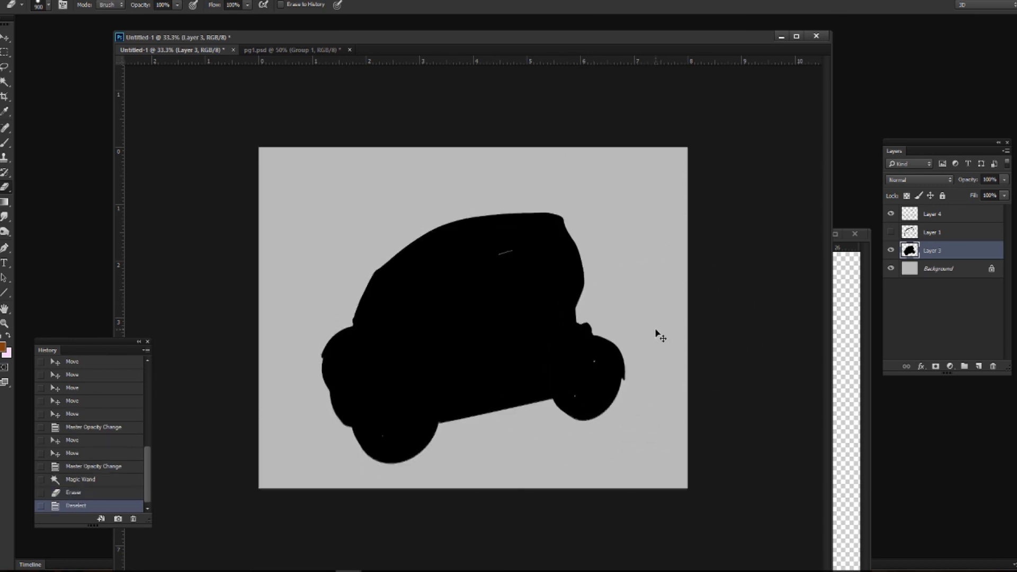
key("ctrl+s")
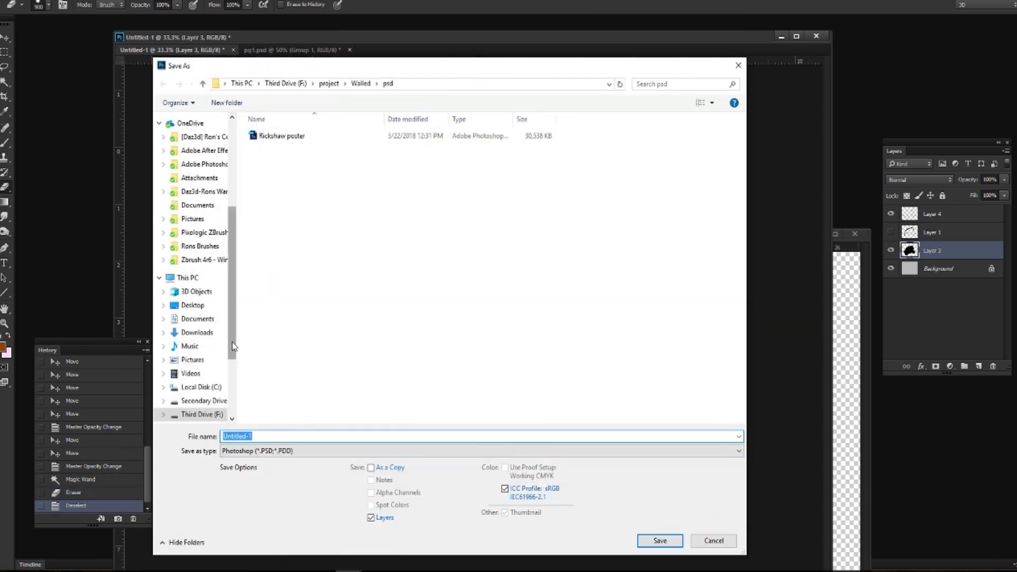
Navigate to Third Drive (F:) > Tutorial recordings > Tutorials > outlines 1.
scroll(236, 369, "down", 1)
key("alt+Up")
key("alt+Up")
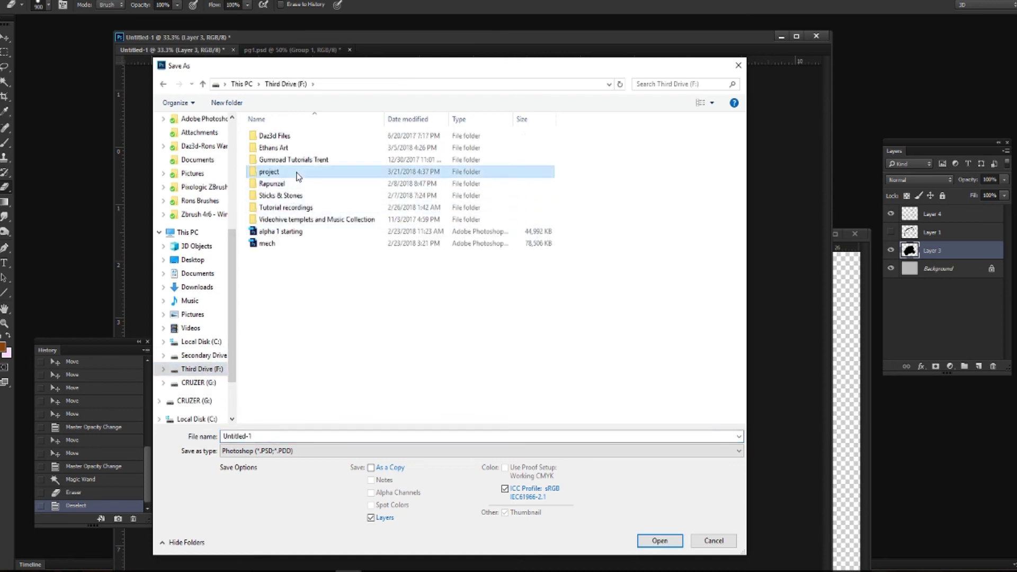
key("alt+Up")
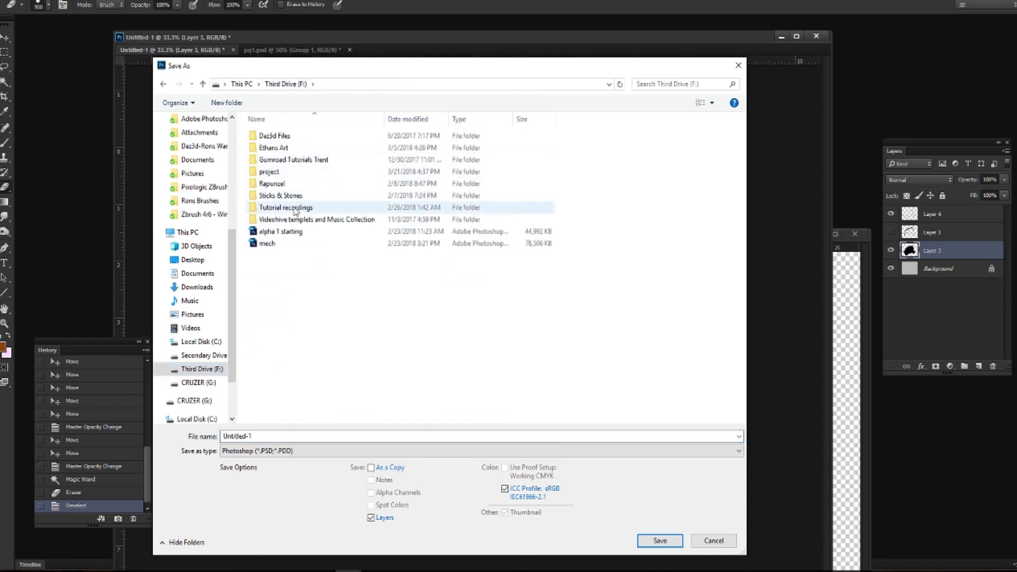
double_click(295, 208)
double_click(399, 144)
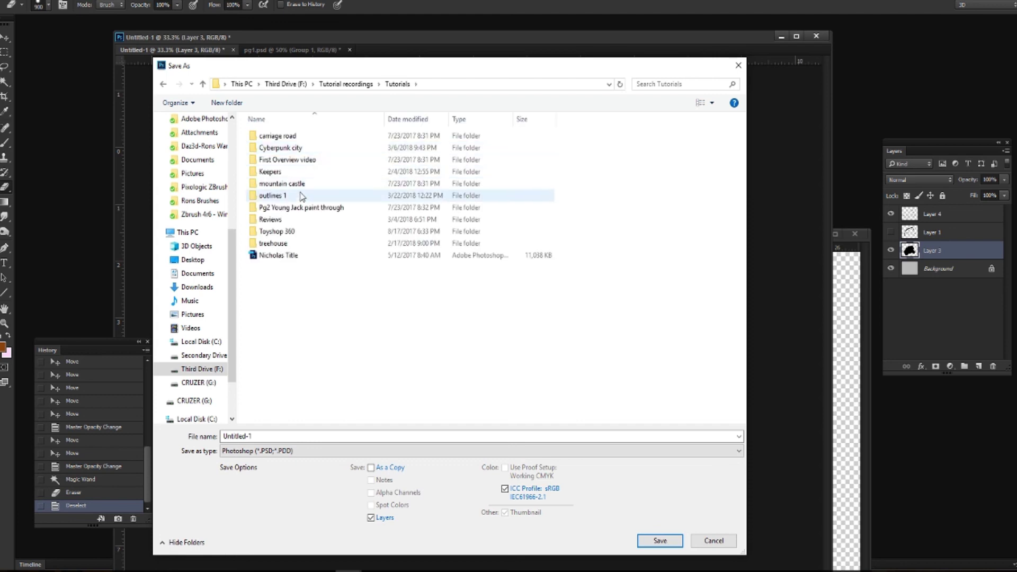
double_click(300, 198)
Save the file as car.psd, accepting the format compatibility options.
left_click(221, 435)
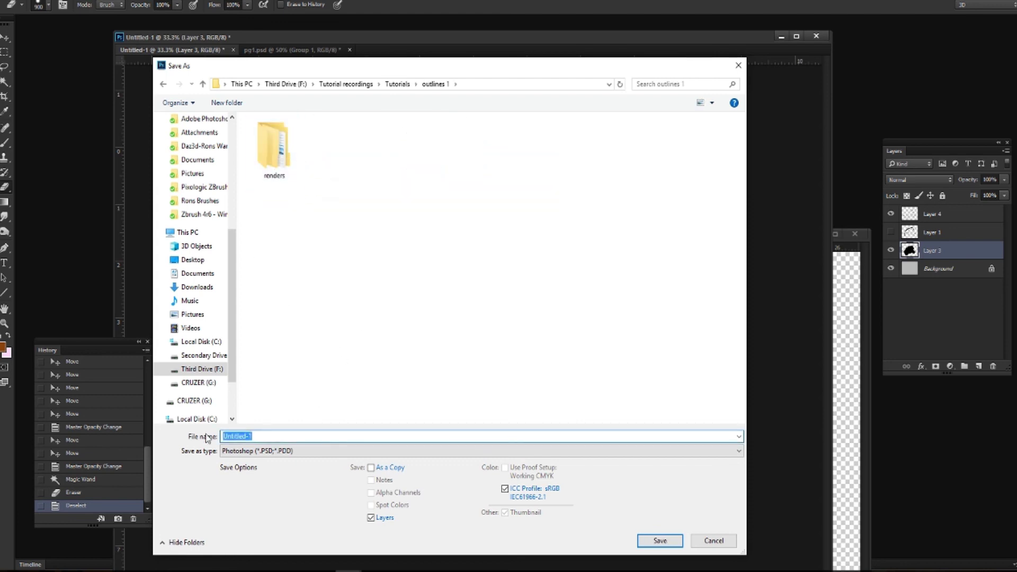
type("ca")
key("Return")
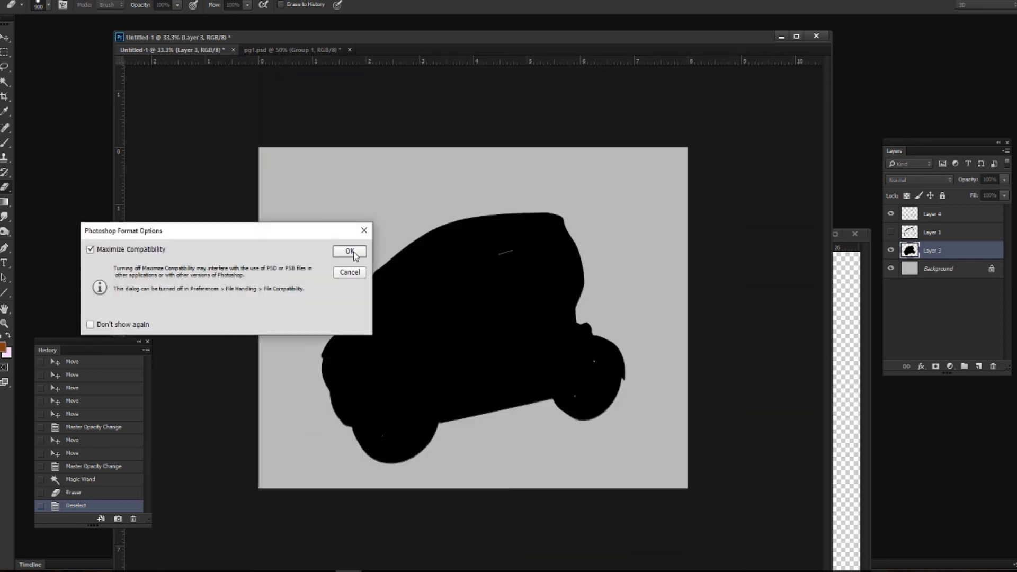
left_click(351, 252)
left_click(1004, 181)
Set Layer 3 opacity to 58%, lock its transparent pixels, and select the Brush tool.
left_click_drag(981, 194, 980, 194)
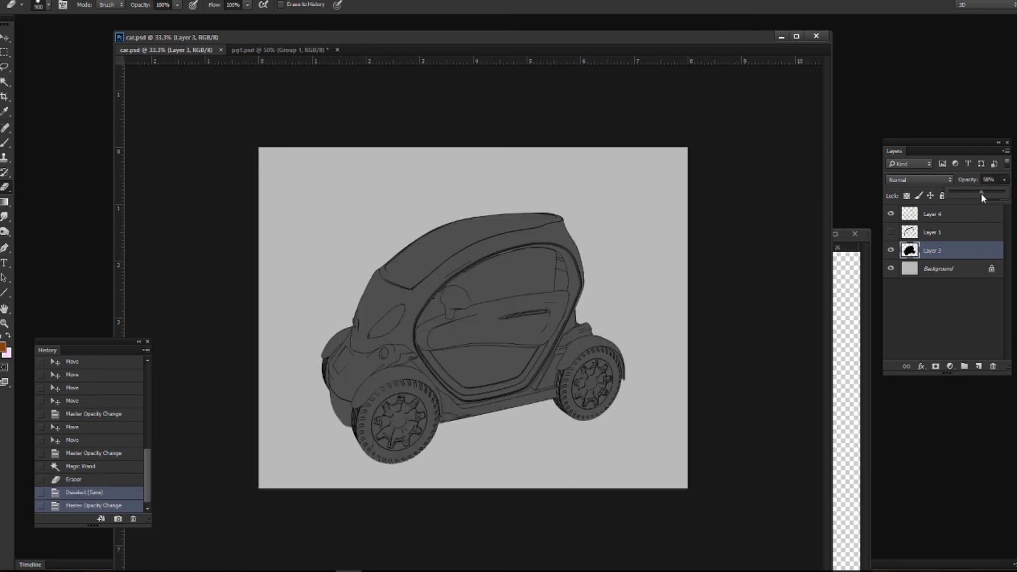
left_click(906, 196)
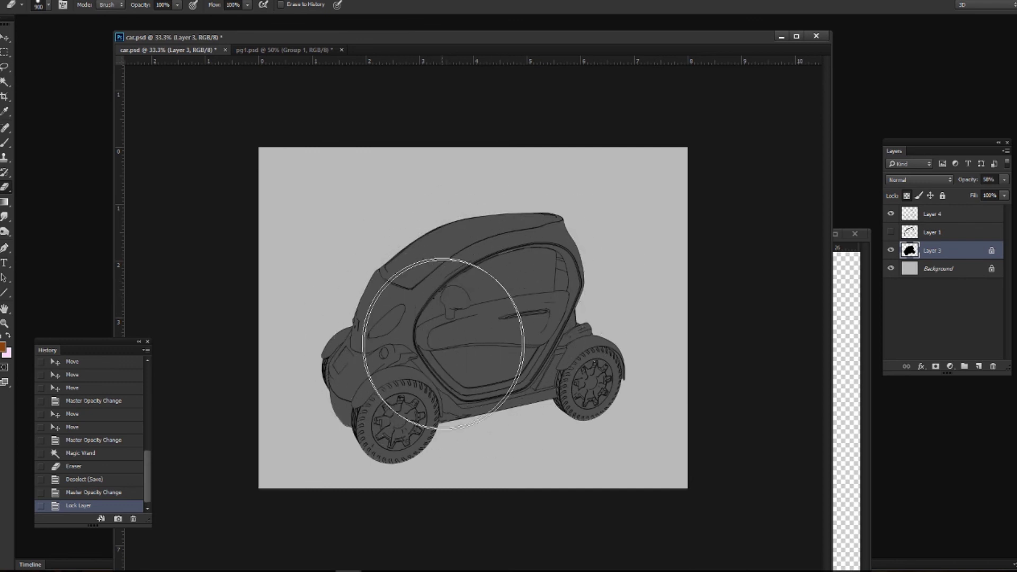
left_click(6, 146)
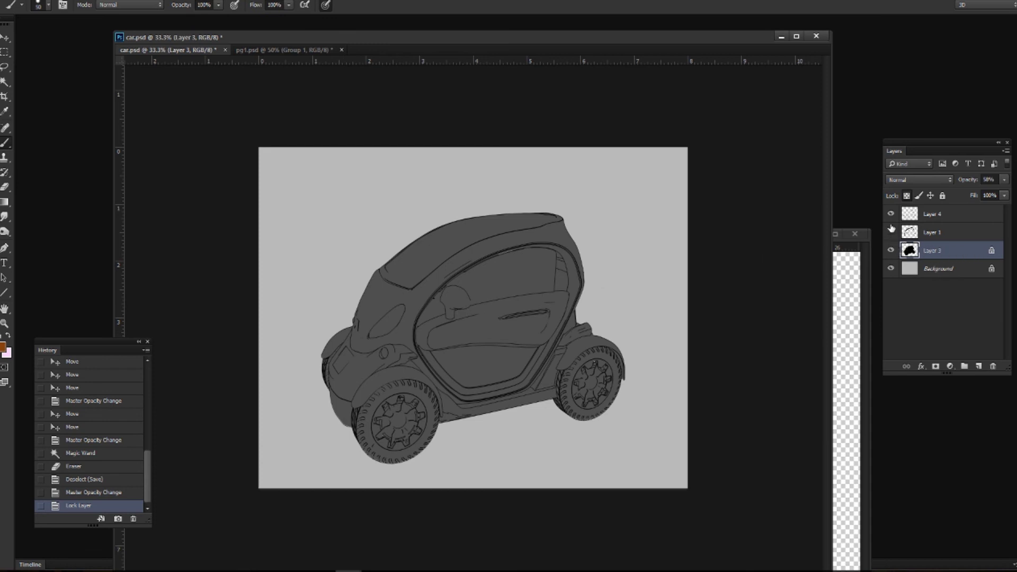
Compare Layer 4 line art with Layer 1 shading, then pick a foreground colour.
left_click(890, 214)
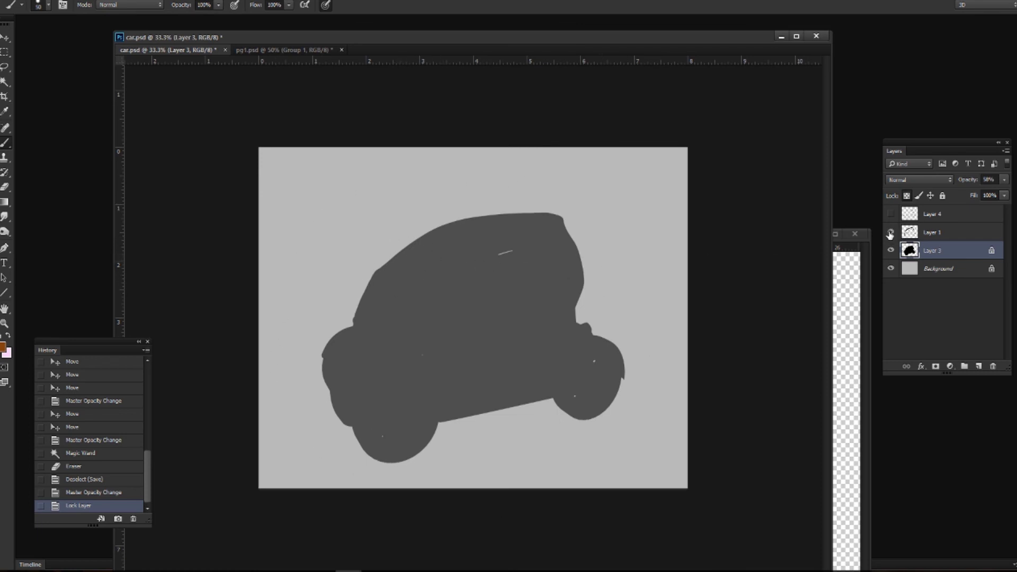
left_click(891, 232)
left_click(891, 233)
left_click(890, 214)
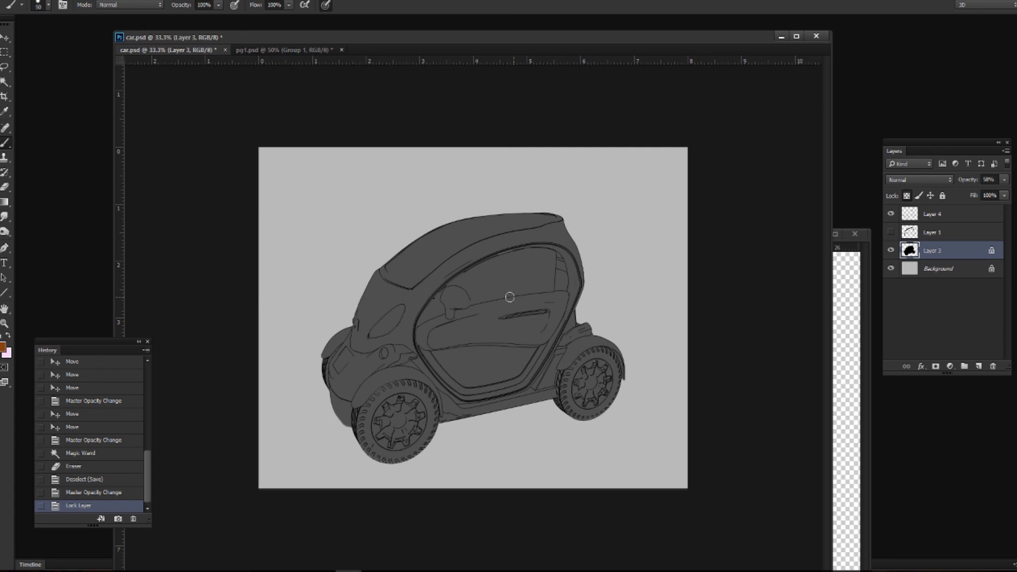
left_click(3, 347)
left_click_drag(629, 318, 697, 197)
Set pink as the foreground colour, undo the trial strokes, and add an empty Layer 5.
left_click(698, 207)
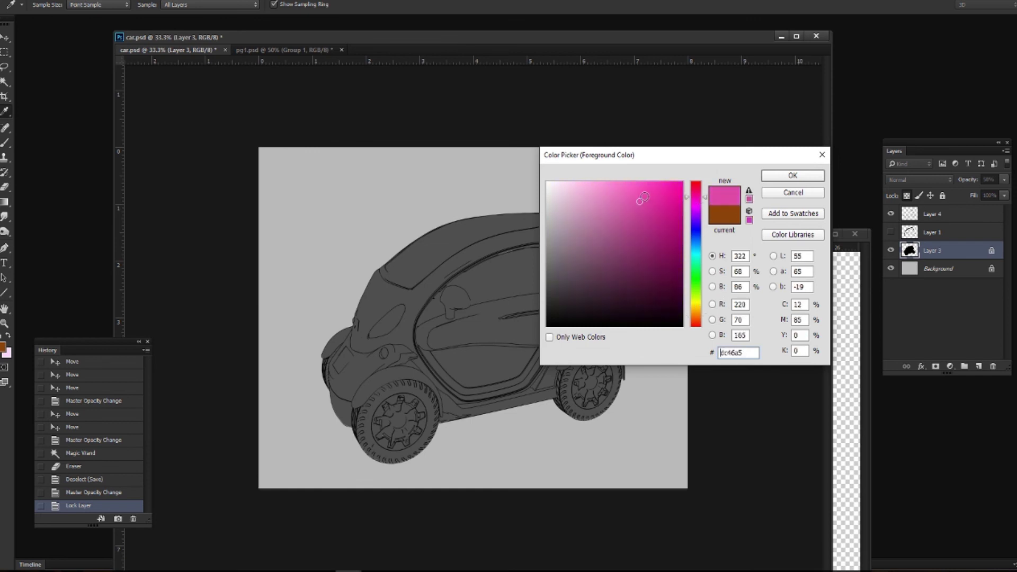
left_click(784, 175)
mouse_move(476, 247)
left_mouse_down()
mouse_move(411, 248)
mouse_move(388, 267)
left_mouse_up()
mouse_move(308, 277)
left_mouse_down()
mouse_move(547, 295)
mouse_move(273, 321)
mouse_move(589, 332)
mouse_move(377, 351)
mouse_move(390, 349)
mouse_move(363, 327)
mouse_move(322, 355)
mouse_move(410, 340)
left_mouse_up()
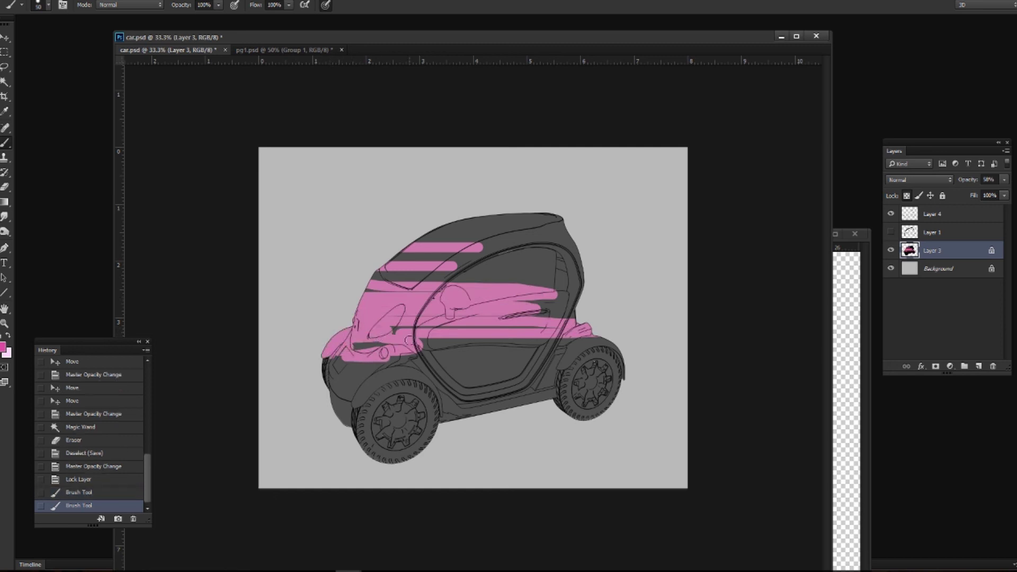
left_click(103, 480)
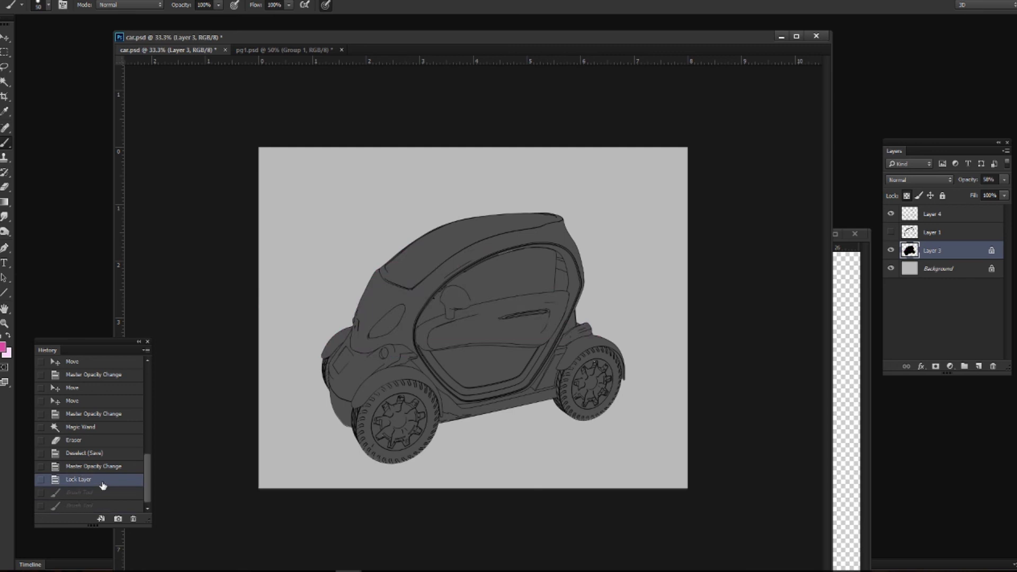
left_click(979, 366)
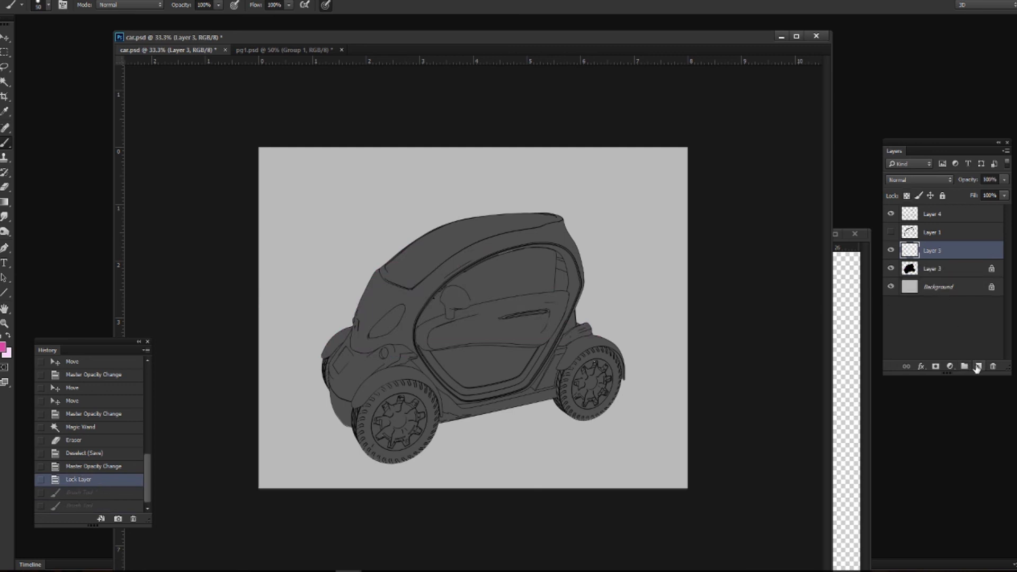
Clip Layer 5 to the Layer 3 car silhouette and unlock Layer 3.
right_click(954, 251)
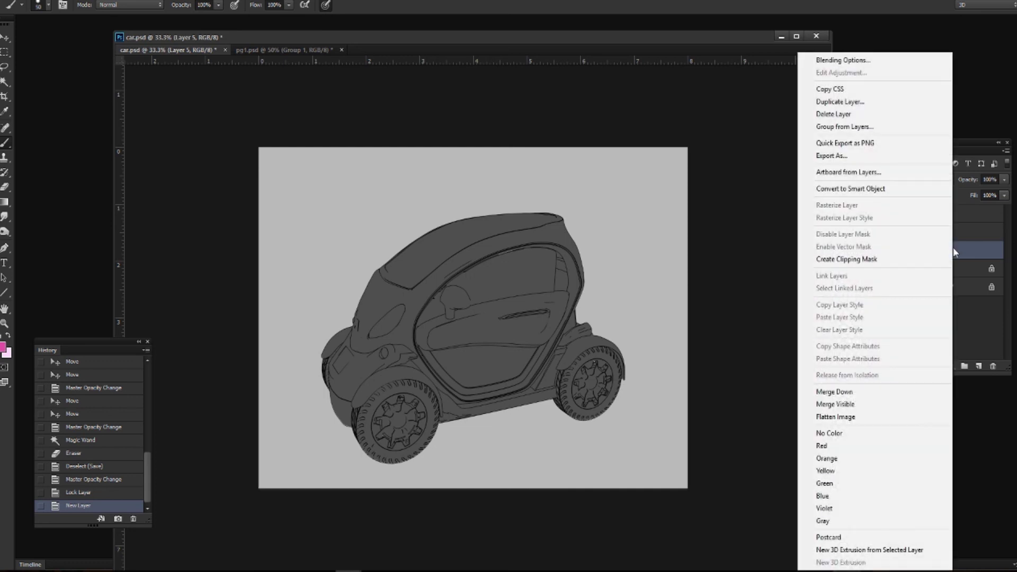
left_click(885, 260)
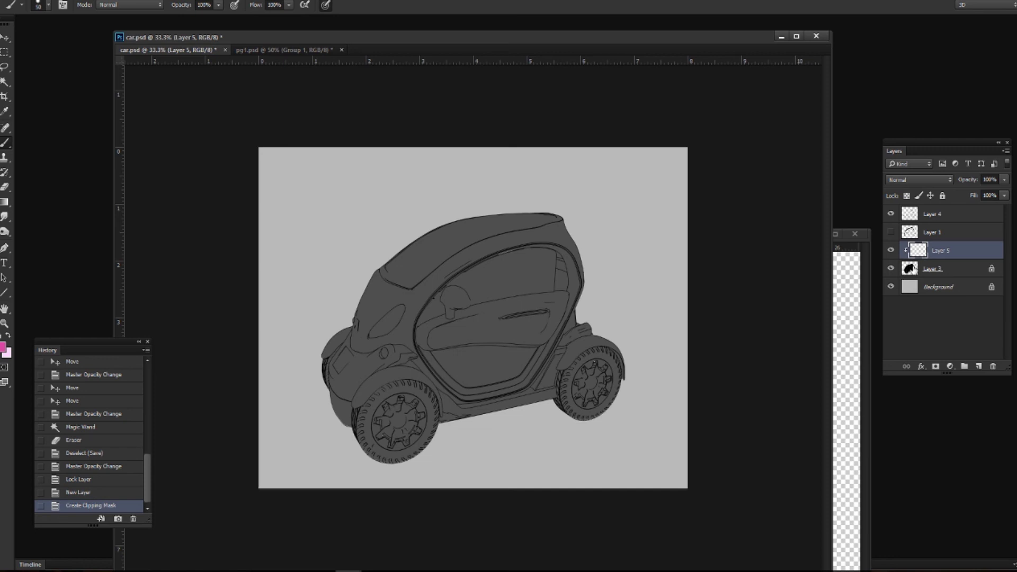
left_click(932, 269)
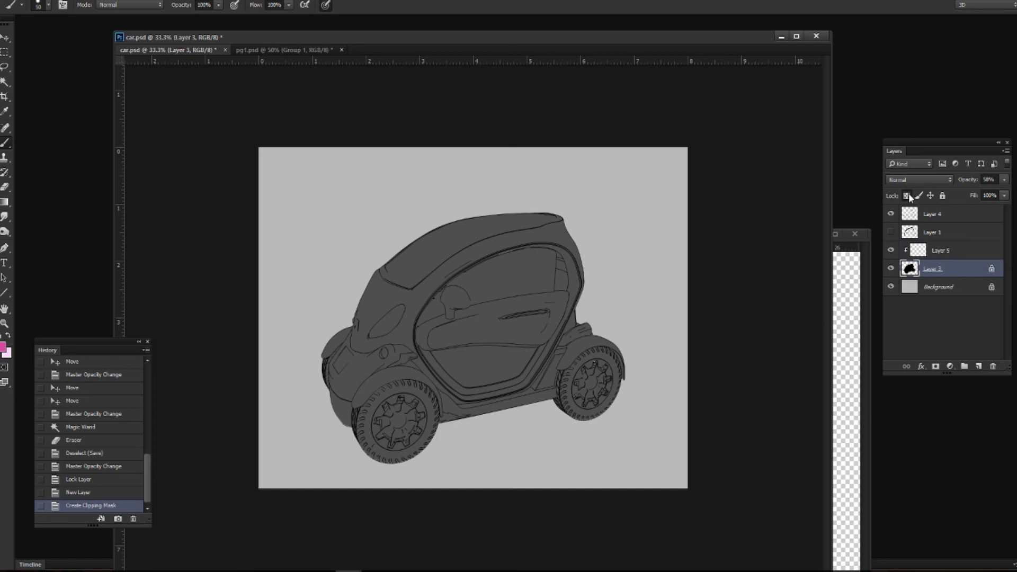
left_click(907, 196)
Paint pink test strokes on the clipped Layer 5, then undo them in History.
left_click(964, 254)
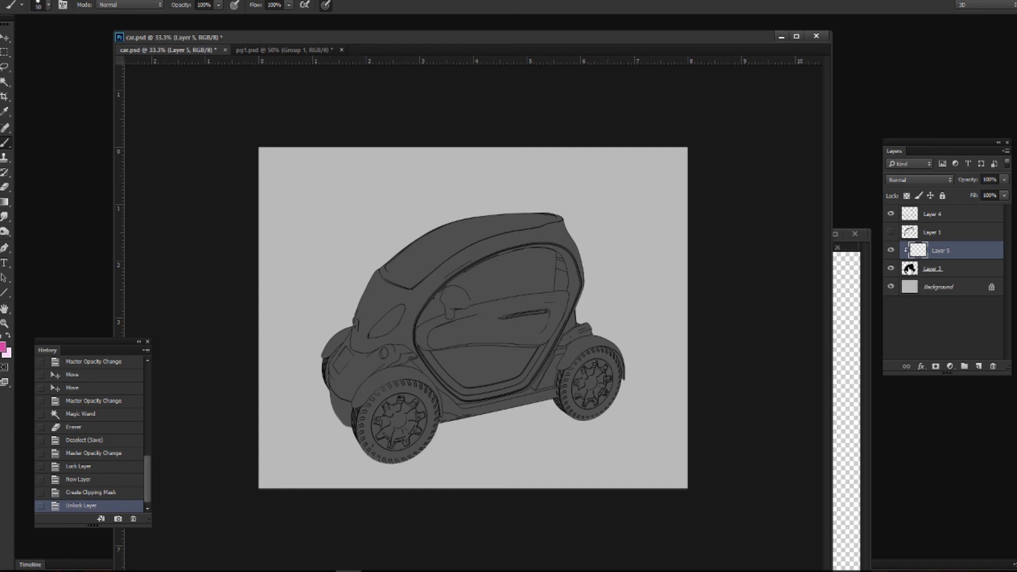
mouse_move(517, 268)
left_mouse_down()
mouse_move(425, 244)
mouse_move(423, 231)
mouse_move(441, 234)
left_mouse_up()
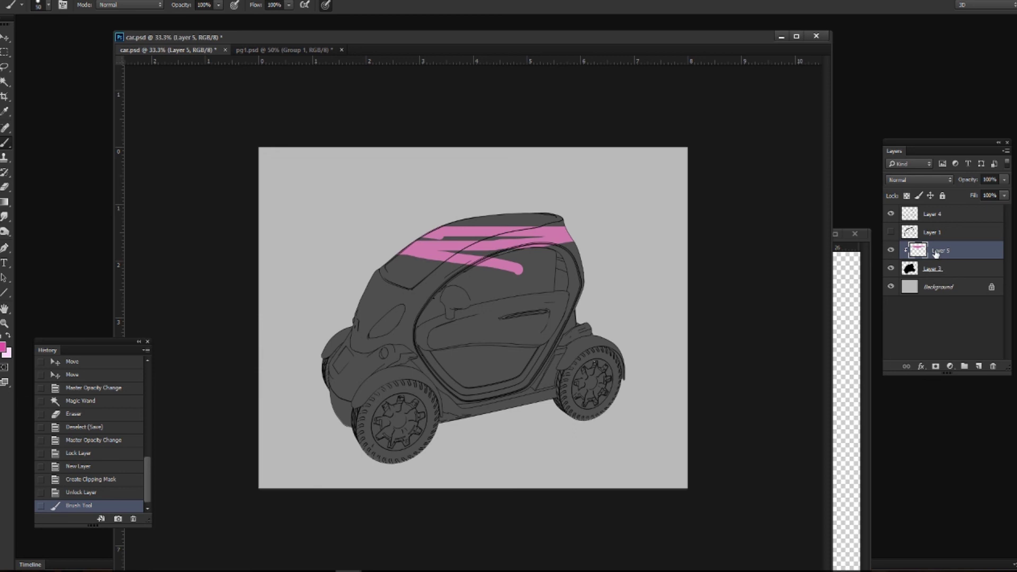
mouse_move(464, 260)
left_mouse_down()
mouse_move(377, 267)
mouse_move(291, 320)
mouse_move(331, 337)
mouse_move(305, 376)
mouse_move(325, 397)
mouse_move(450, 438)
mouse_move(583, 381)
mouse_move(605, 294)
left_mouse_up()
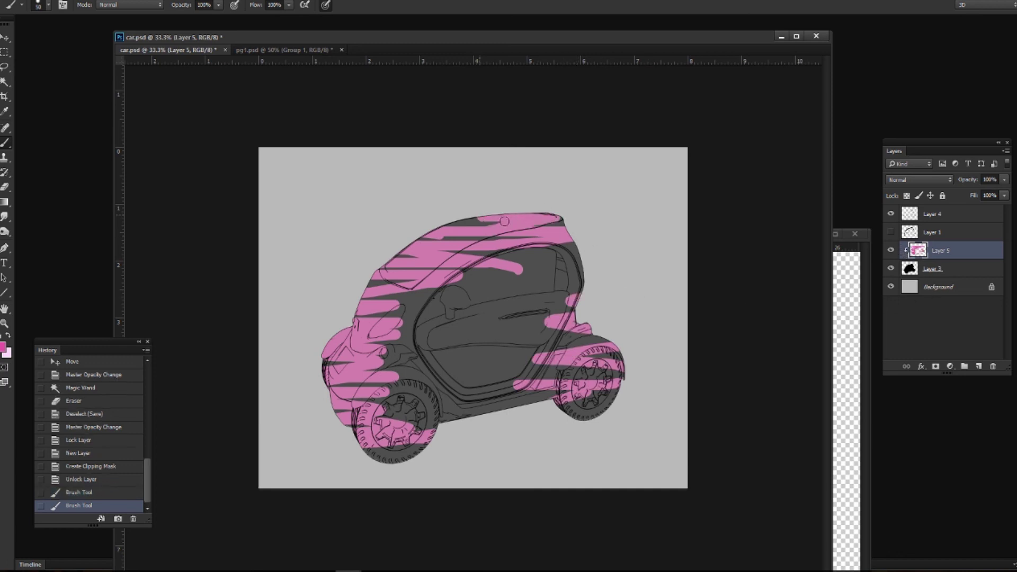
left_click(105, 470)
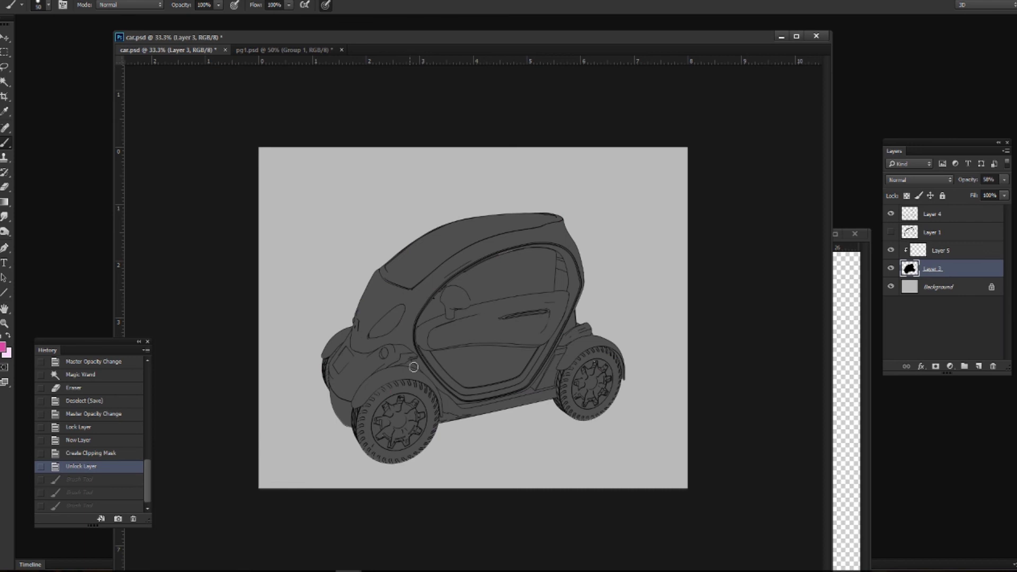
key("ctrl+plus")
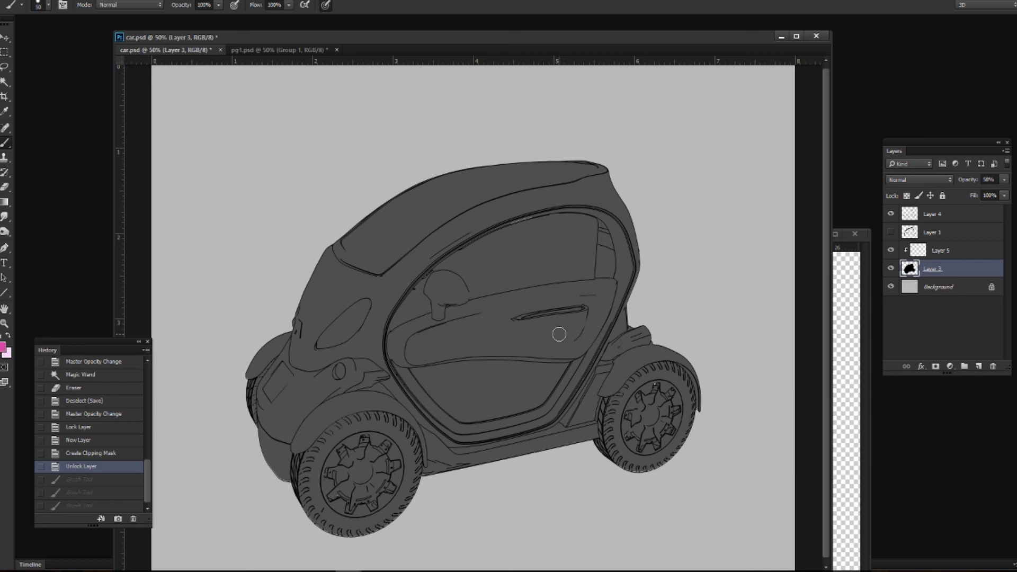
key("ctrl+minus")
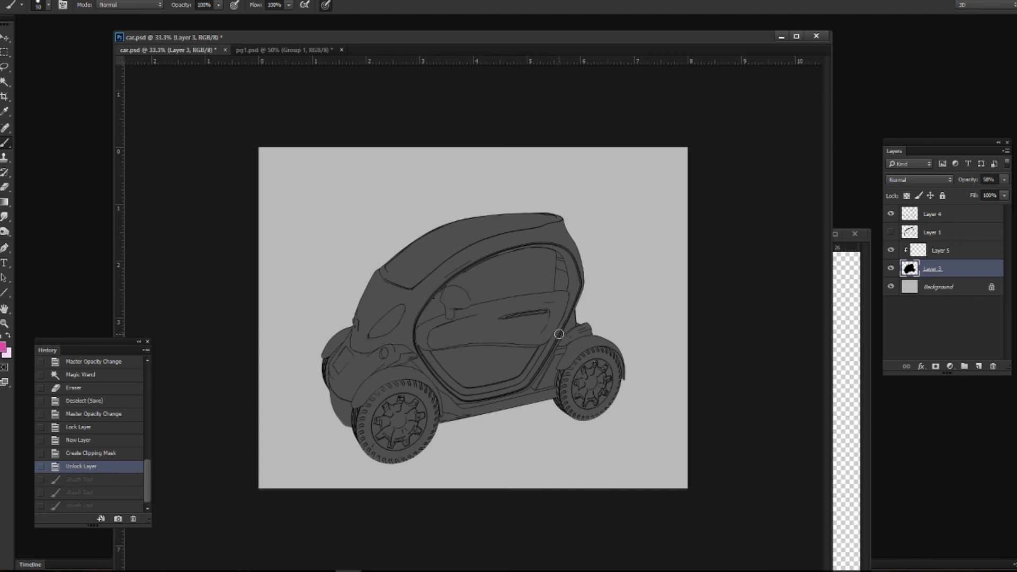